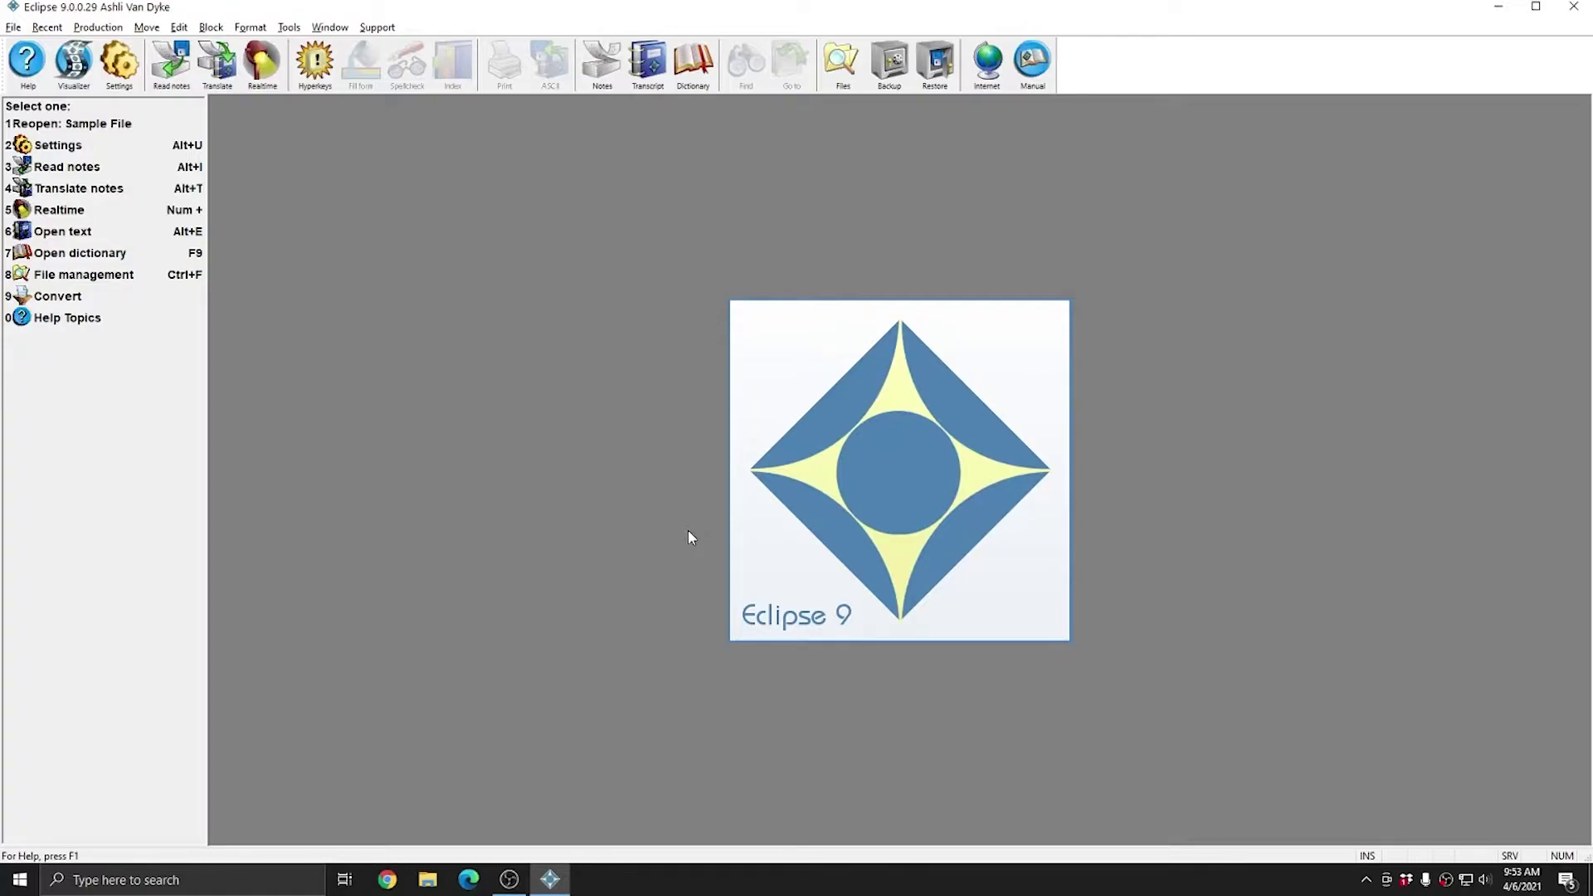
- Open the user settings and examine the user file name field
click(116, 73)
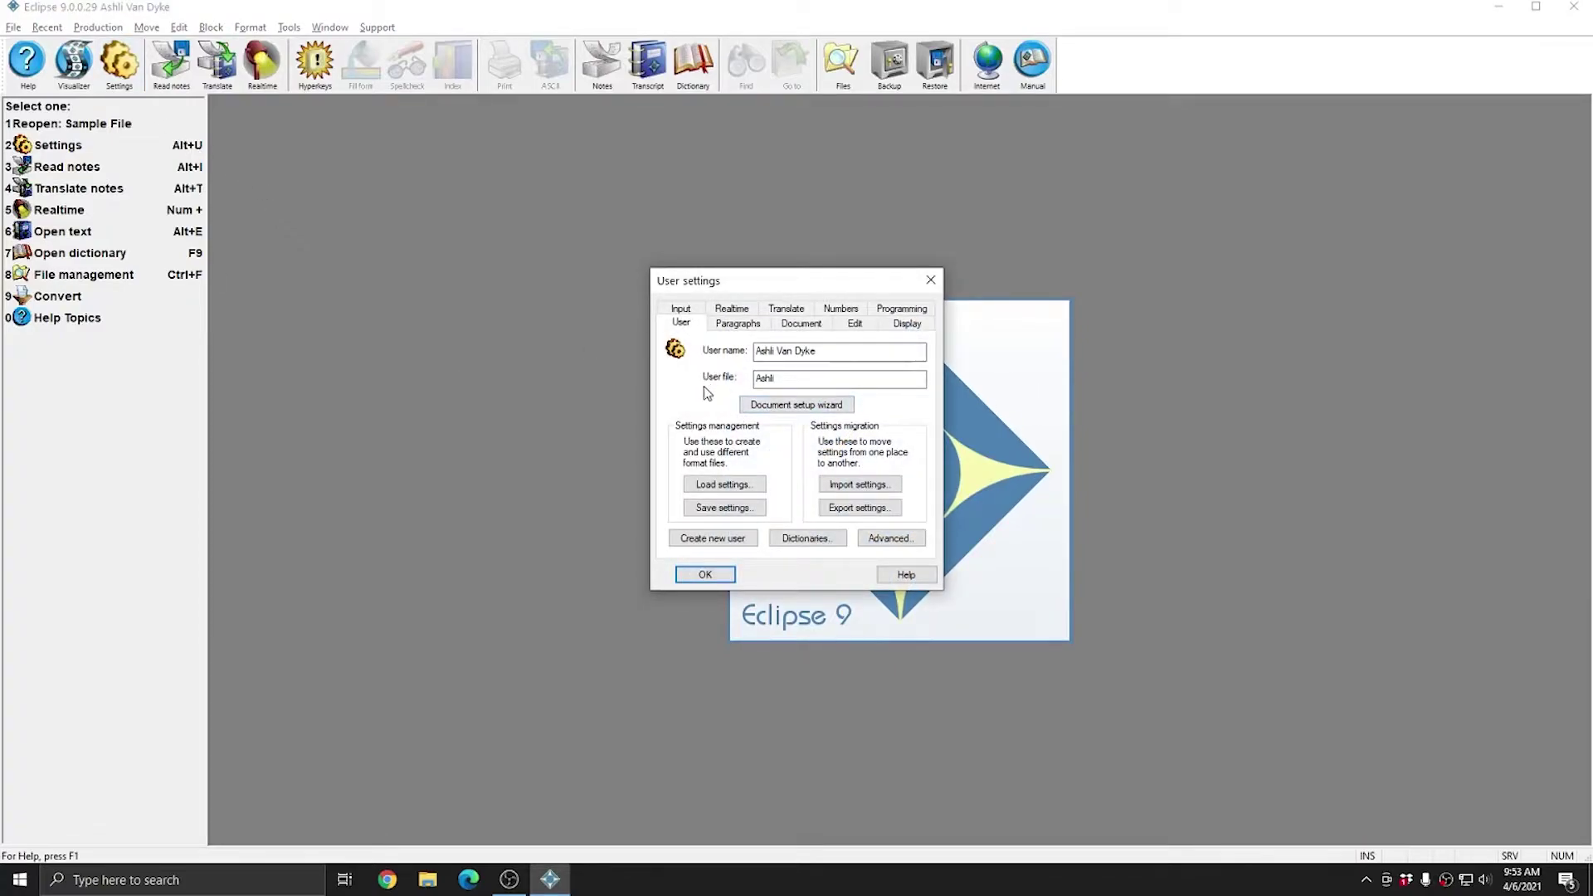
click(805, 378)
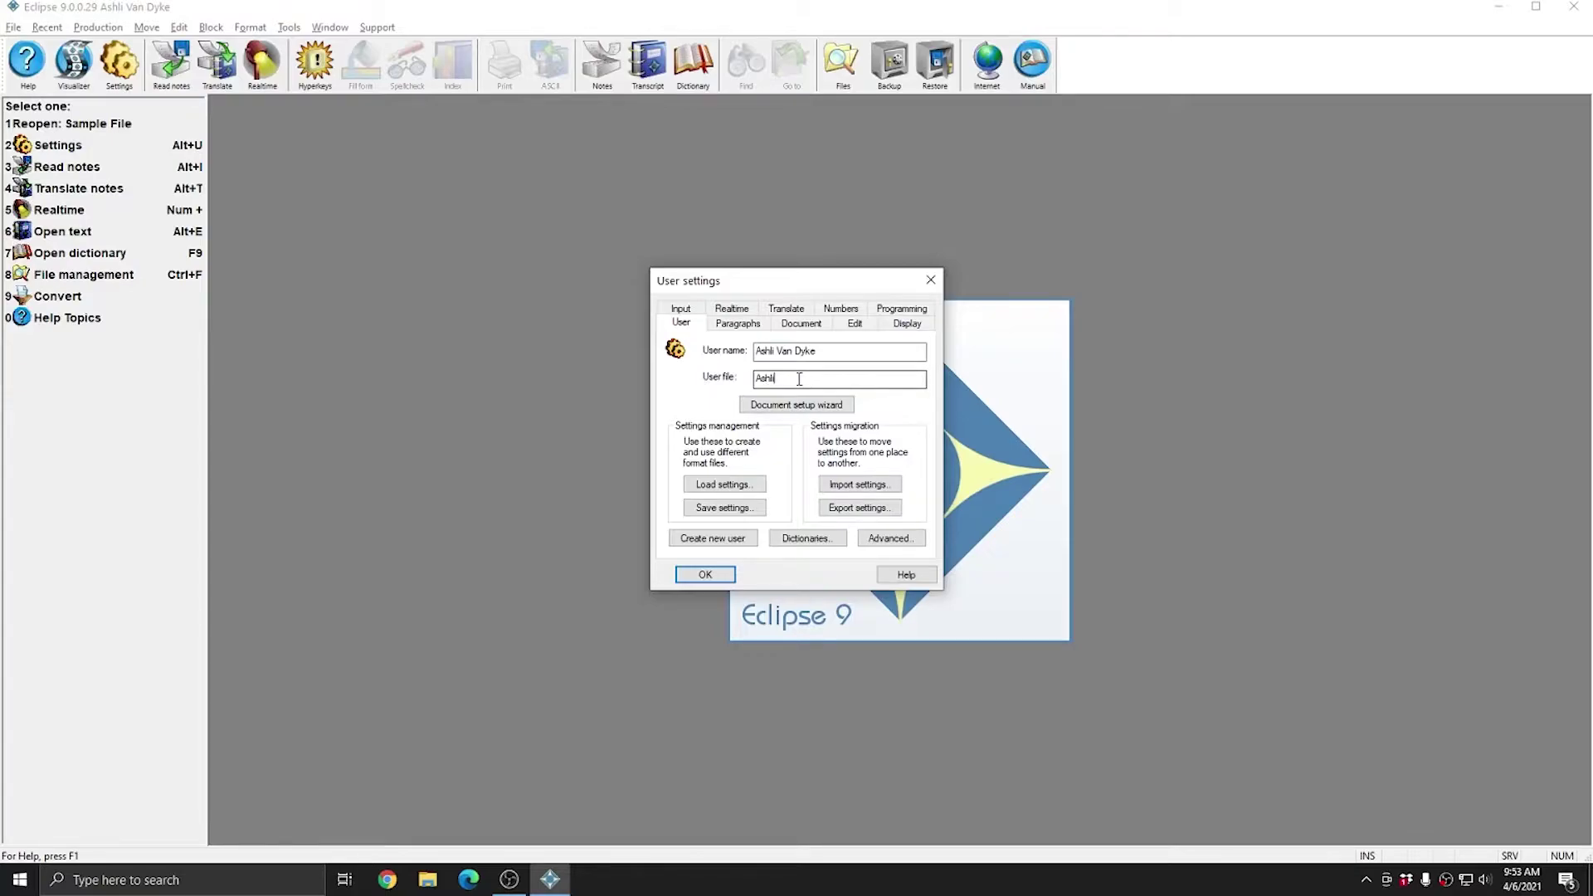
double_click(799, 379)
click(798, 381)
drag(836, 384, 680, 389)
drag(791, 380, 738, 389)
click(796, 375)
- View the list of user settings files available to load, and close the user settings without switching user
click(731, 484)
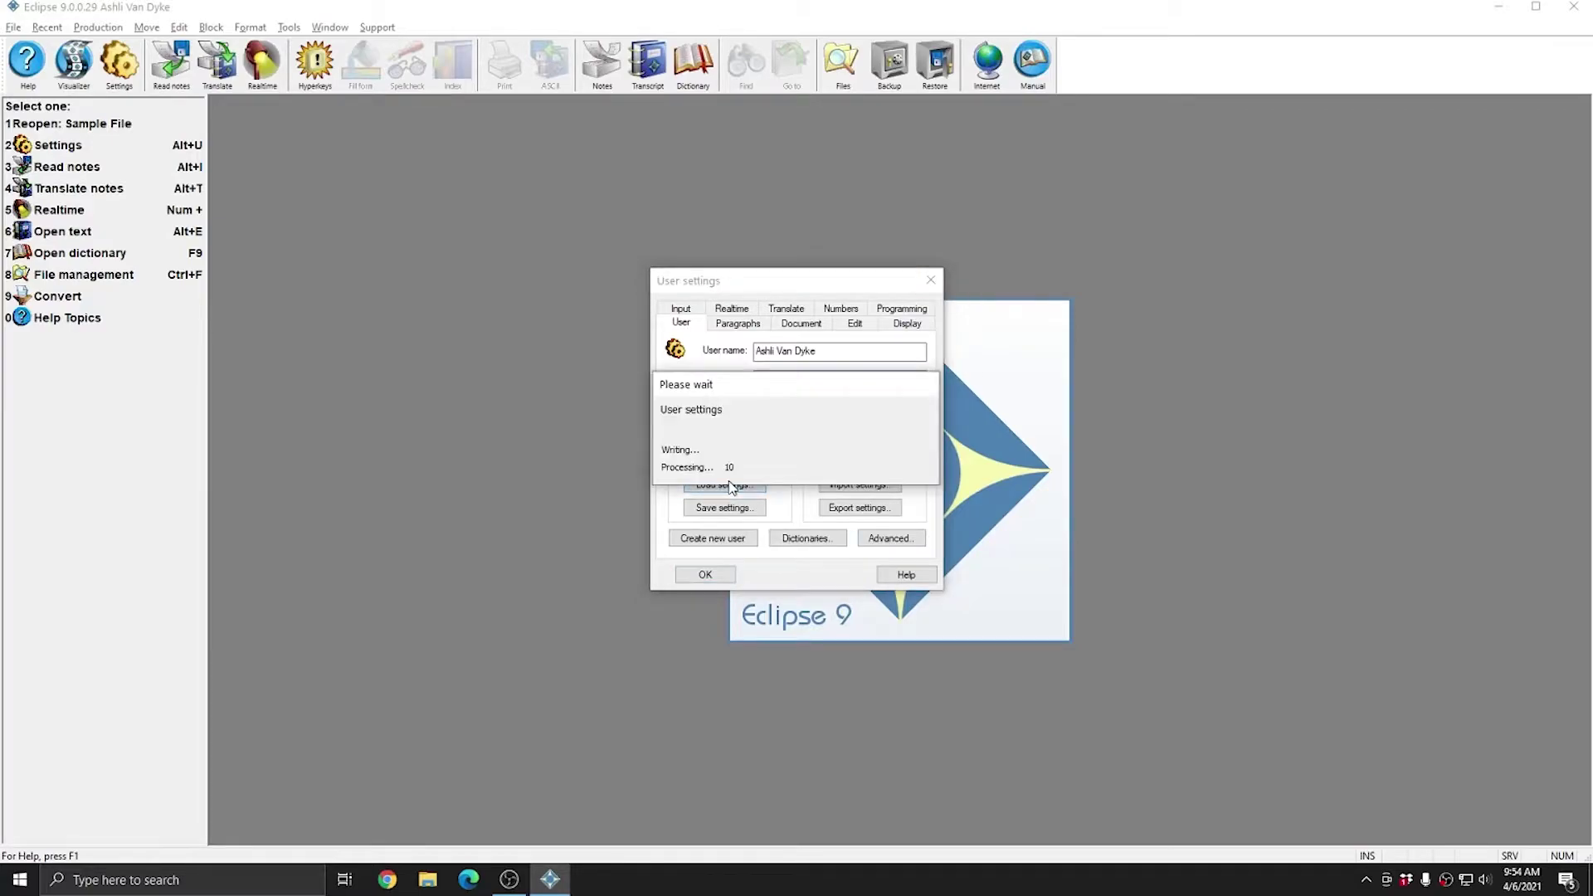
click(762, 369)
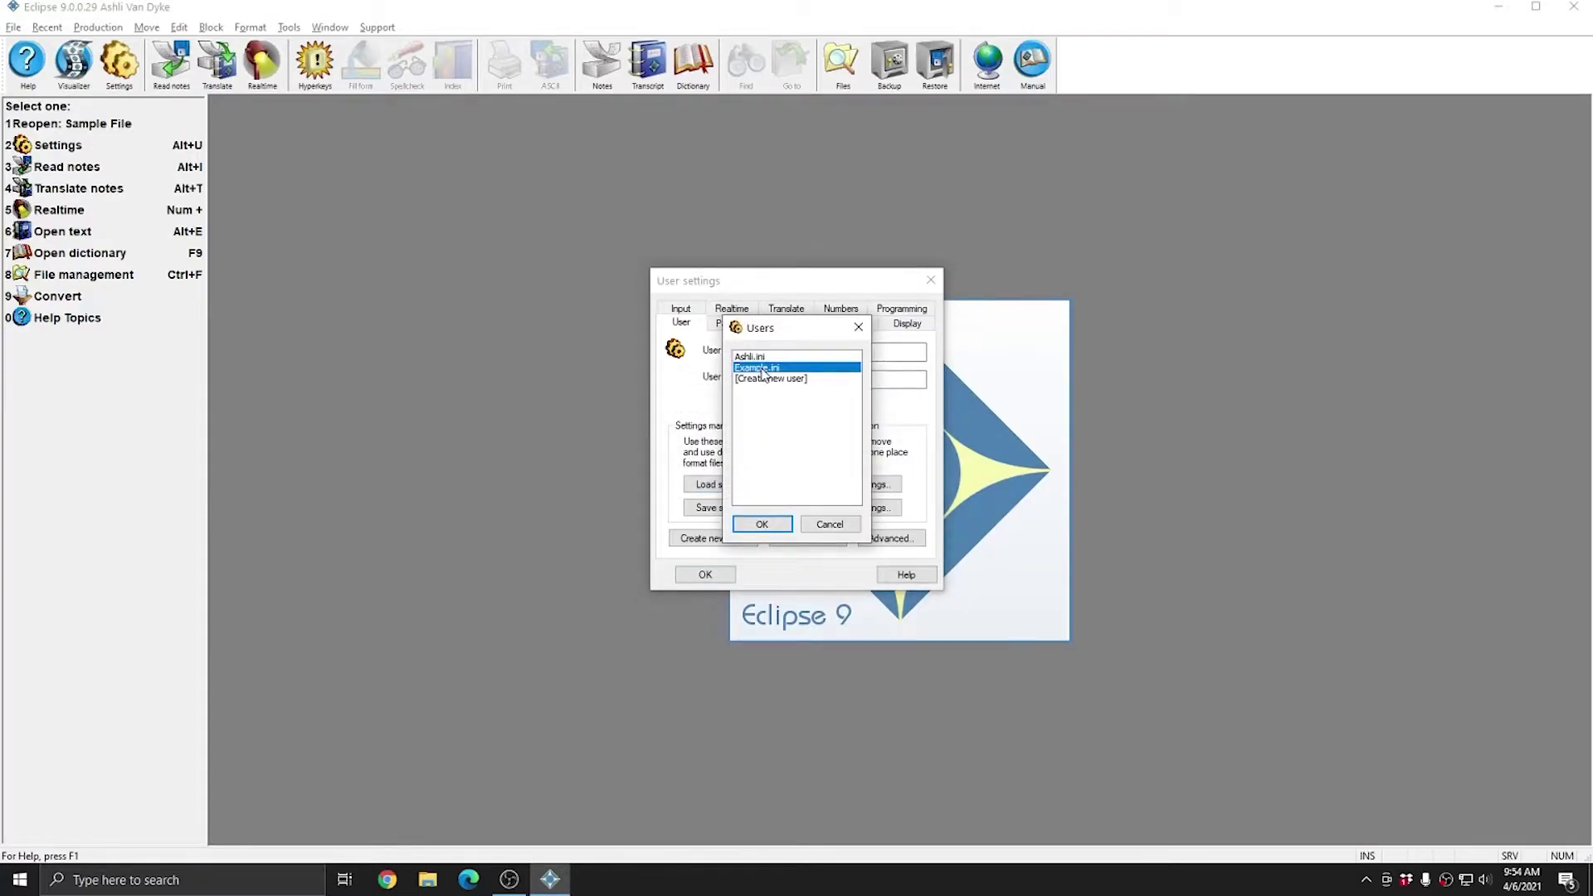
click(859, 327)
click(722, 379)
click(930, 280)
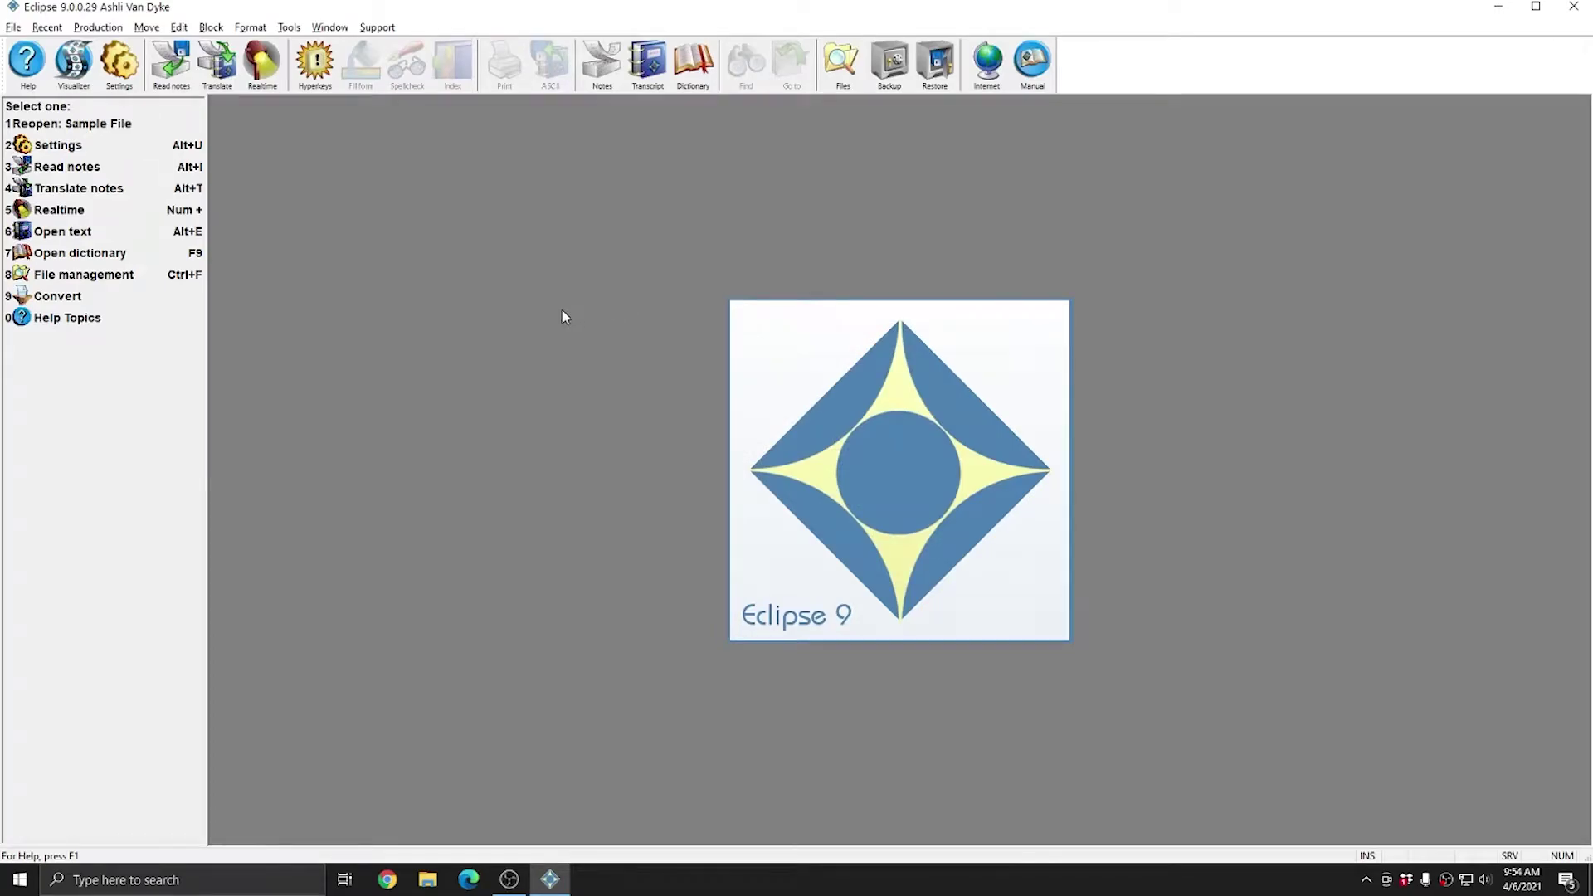
- Reopen Sample File and examine the current document's Question, Answer and Speaker paragraph formats in the user settings
key(1)
key(alt+u)
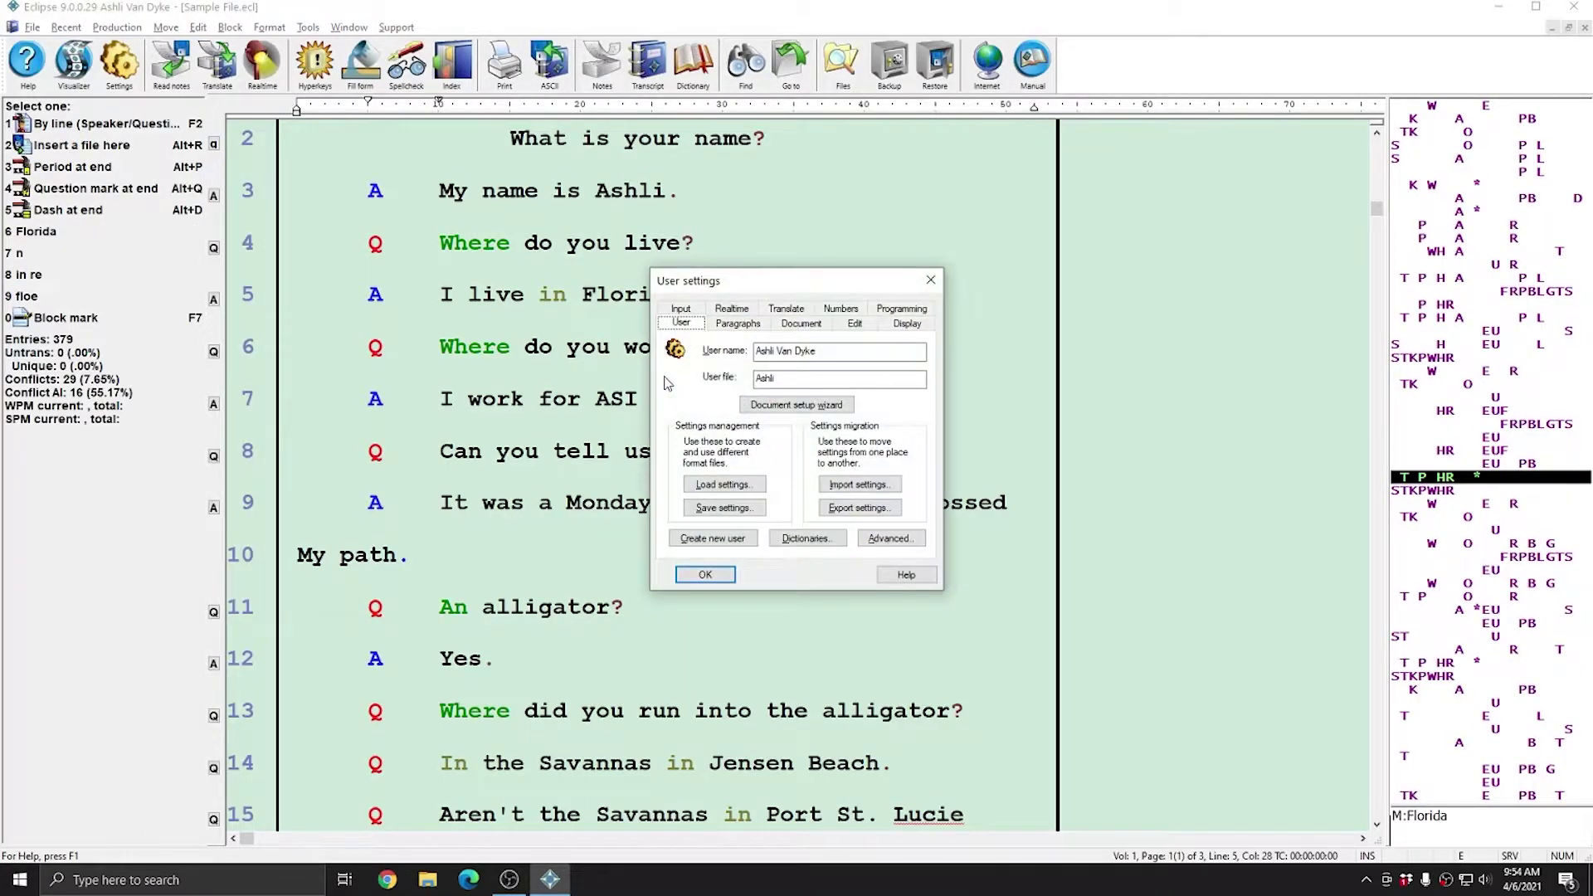
click(738, 323)
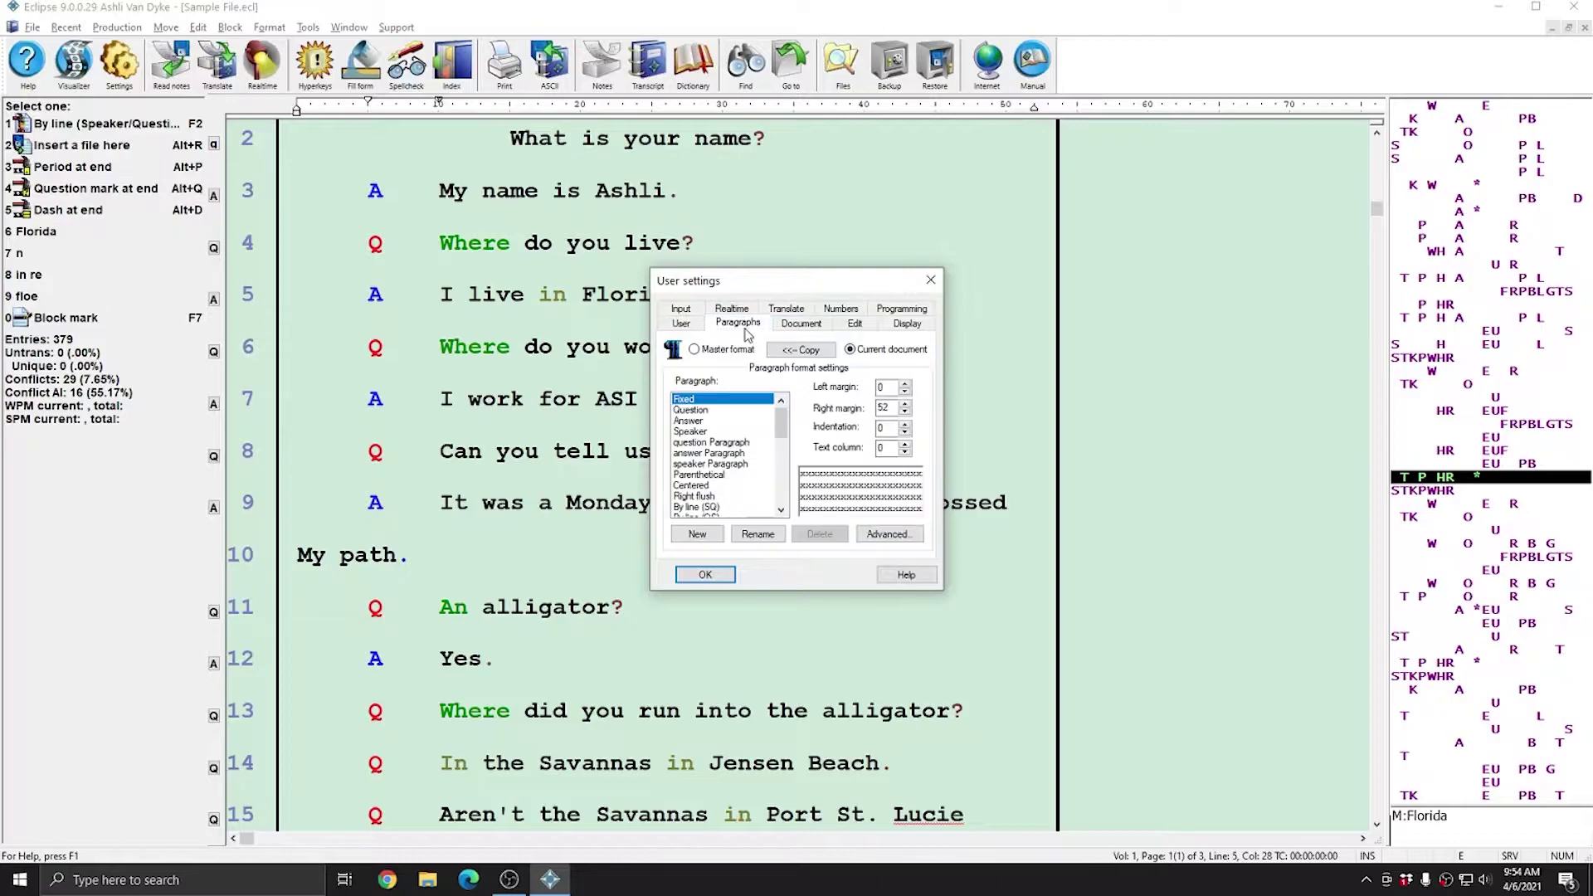
click(704, 410)
click(700, 421)
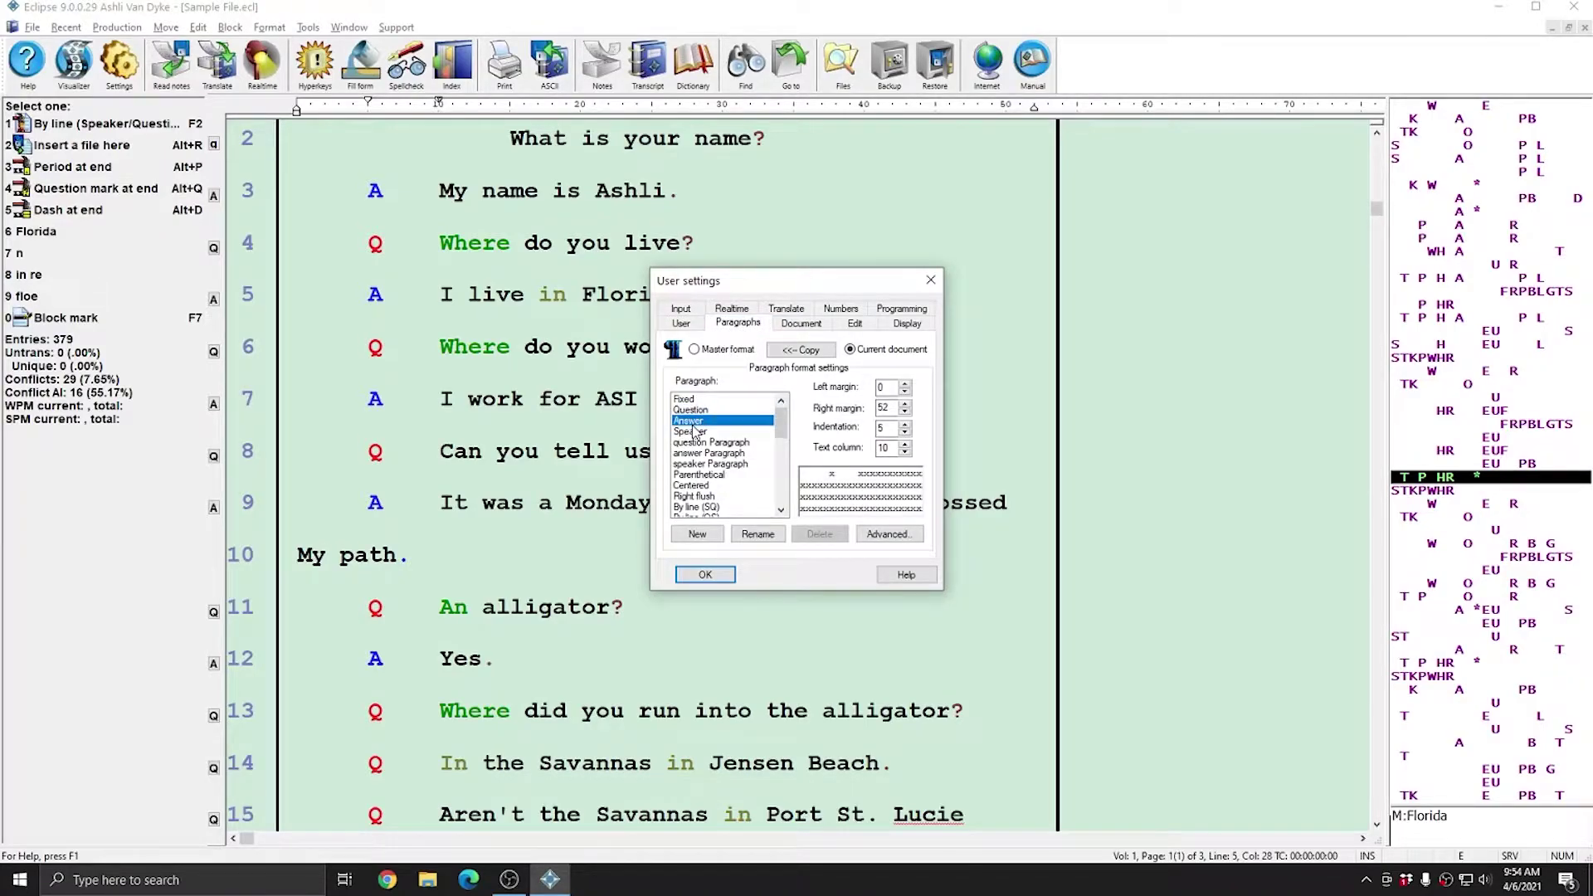
click(697, 431)
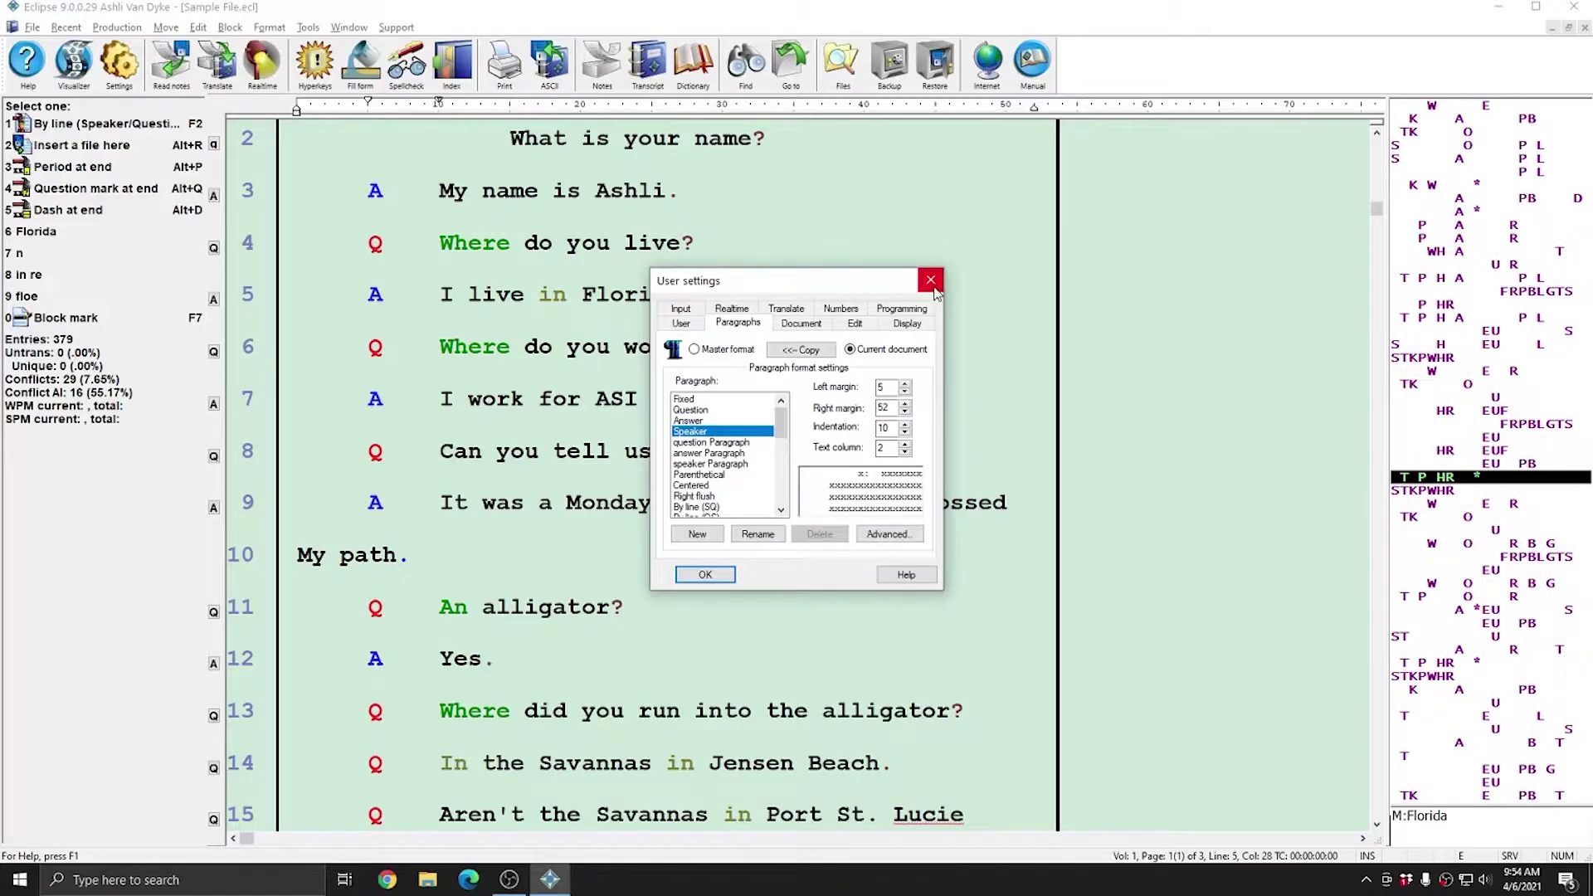
- View the list of macros in the editing settings and close it
click(856, 325)
click(757, 355)
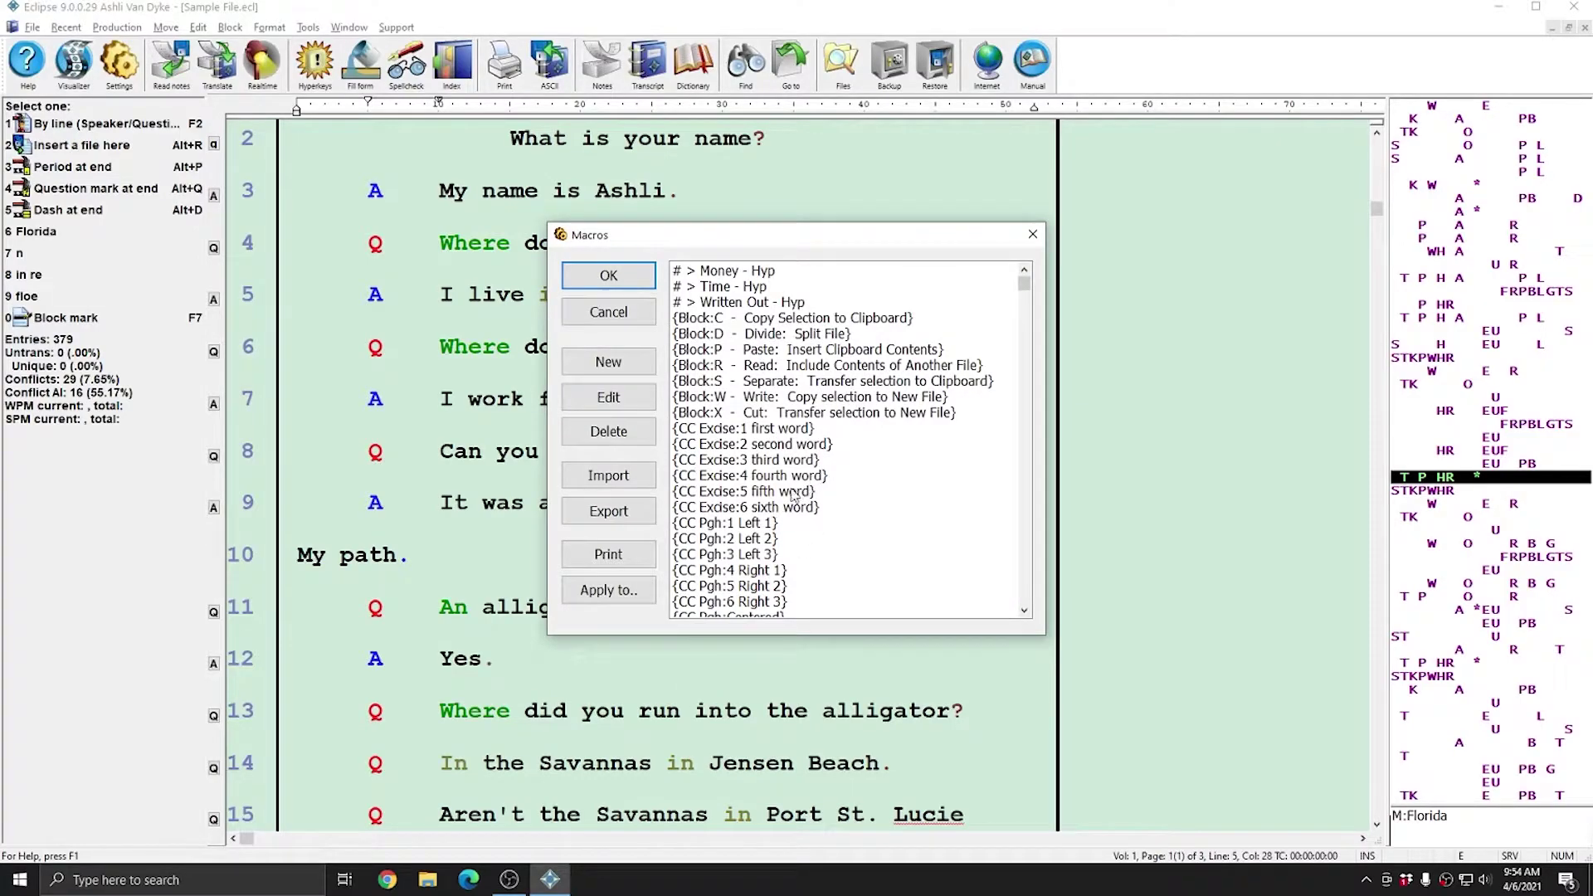
click(1033, 234)
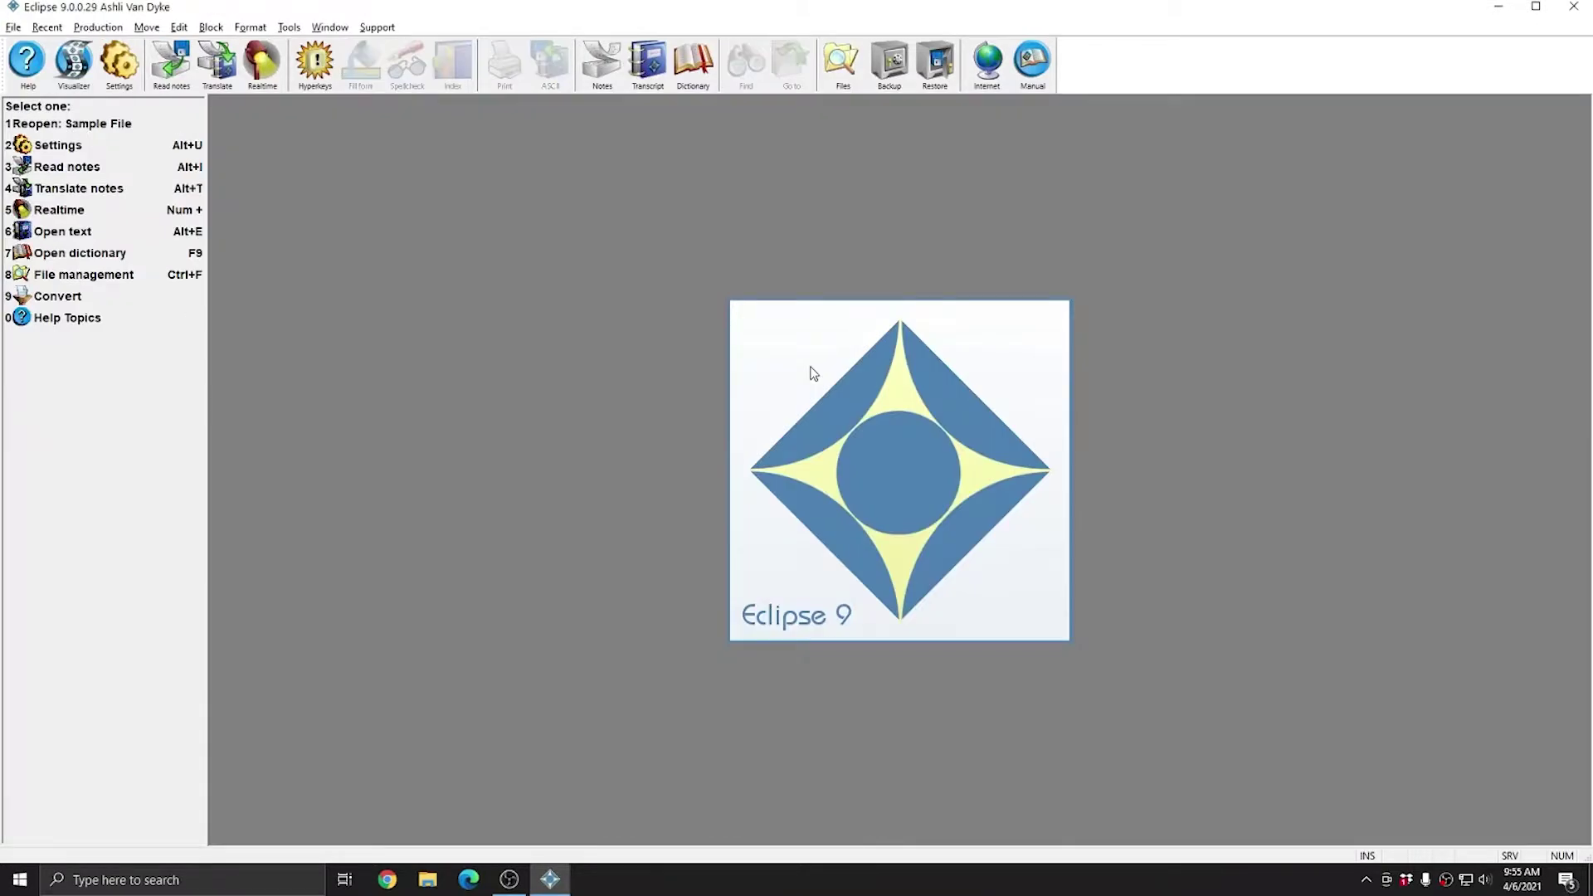
- Load the Example.ini user settings
key(alt+u)
click(741, 508)
double_click(755, 369)
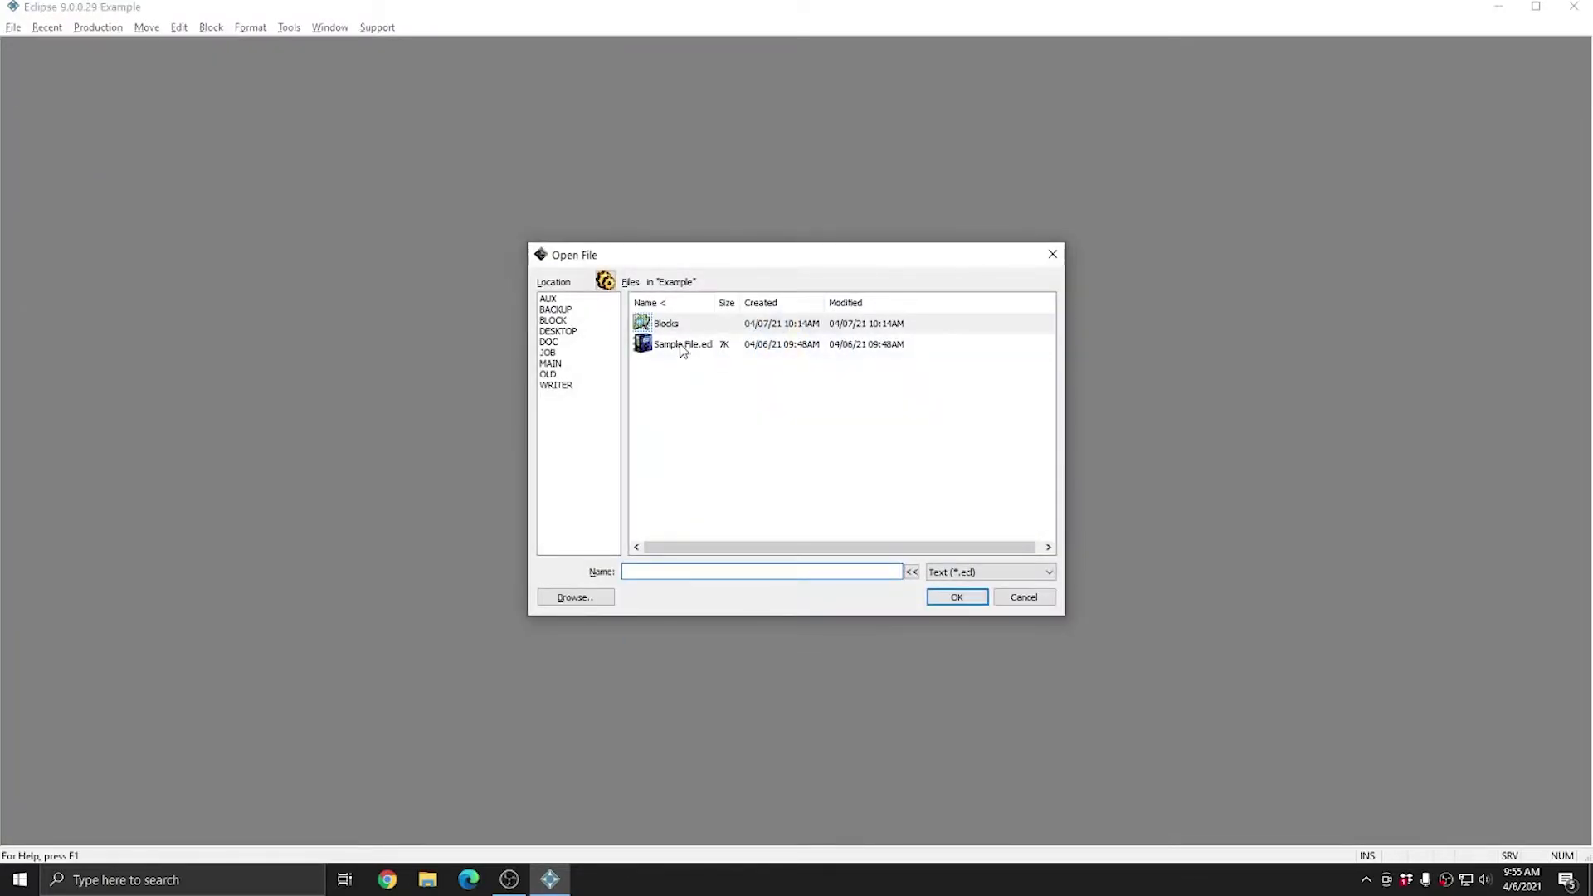
- Open Sample File.ecl from the Example folder and look over its transcript text
double_click(679, 346)
scroll(341, 469, up, 3)
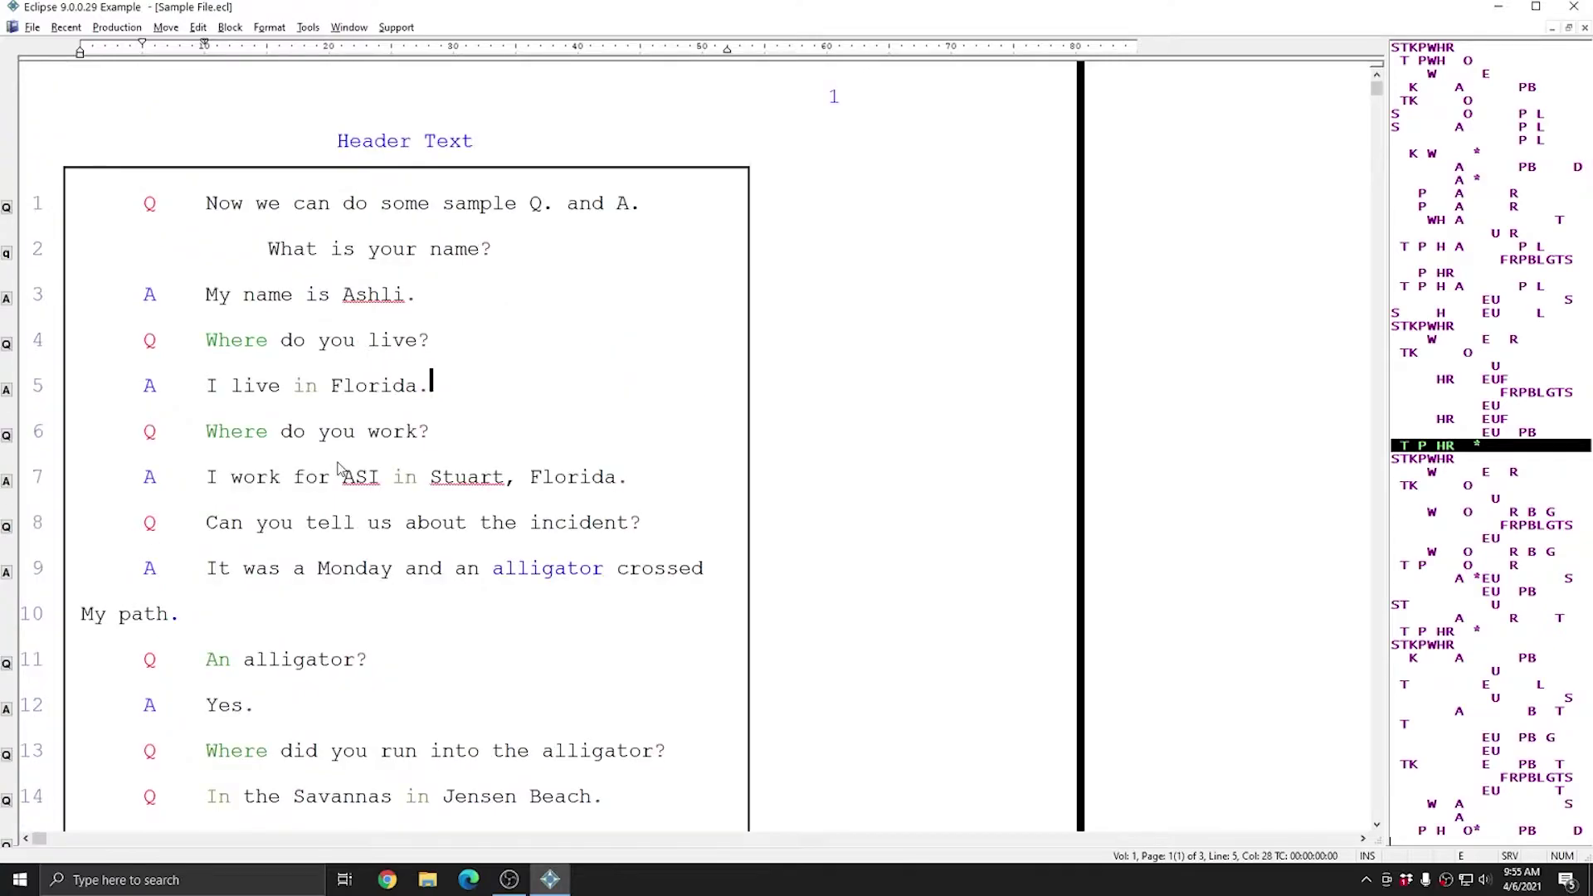
click(334, 428)
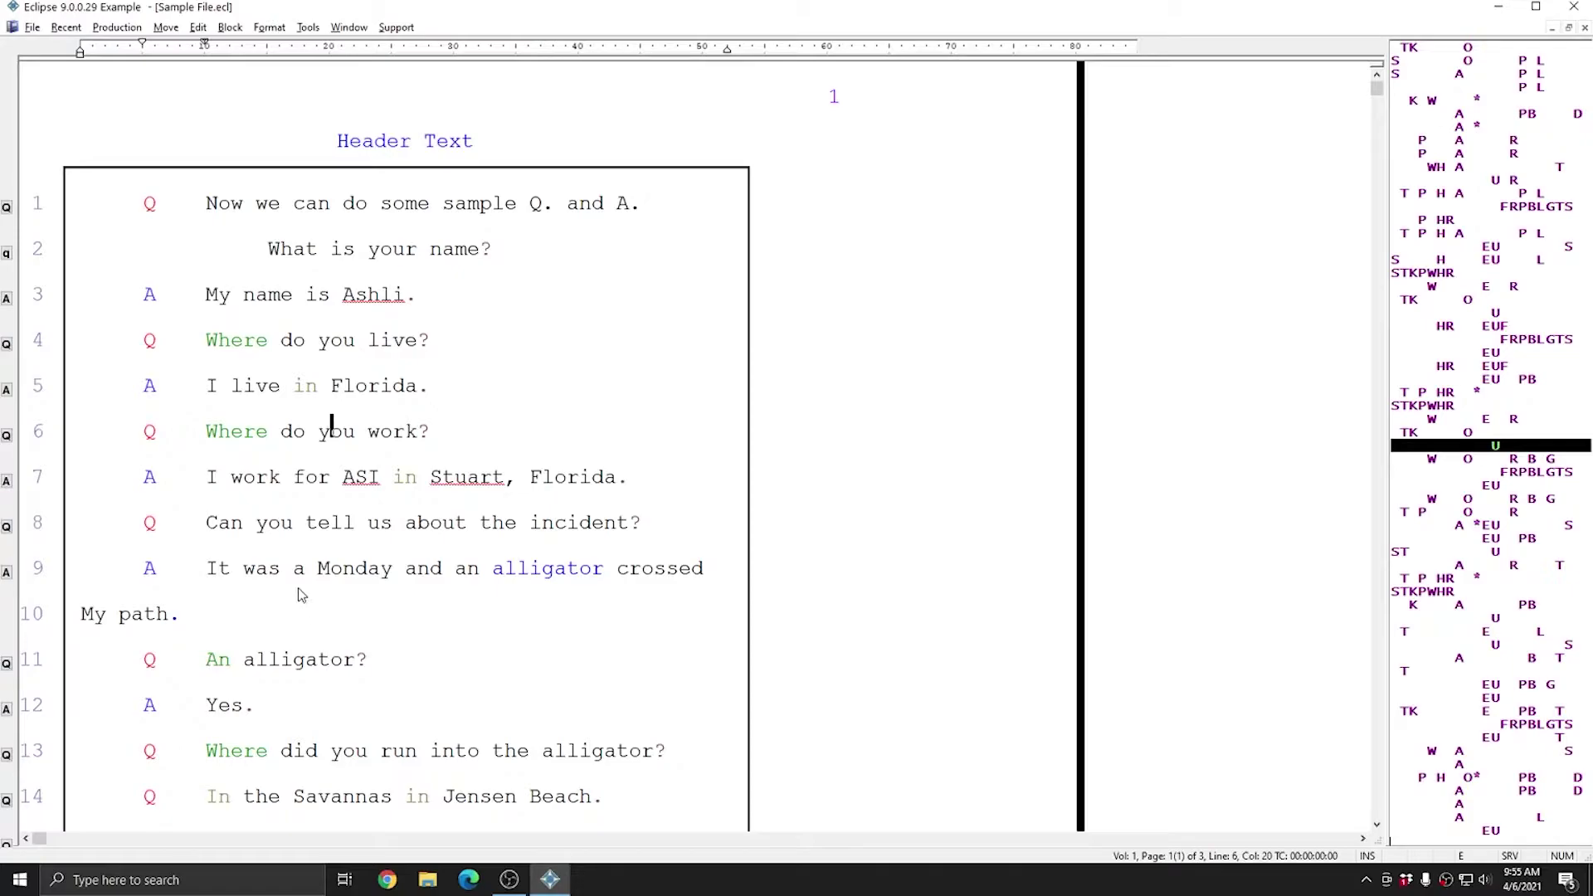
click(344, 292)
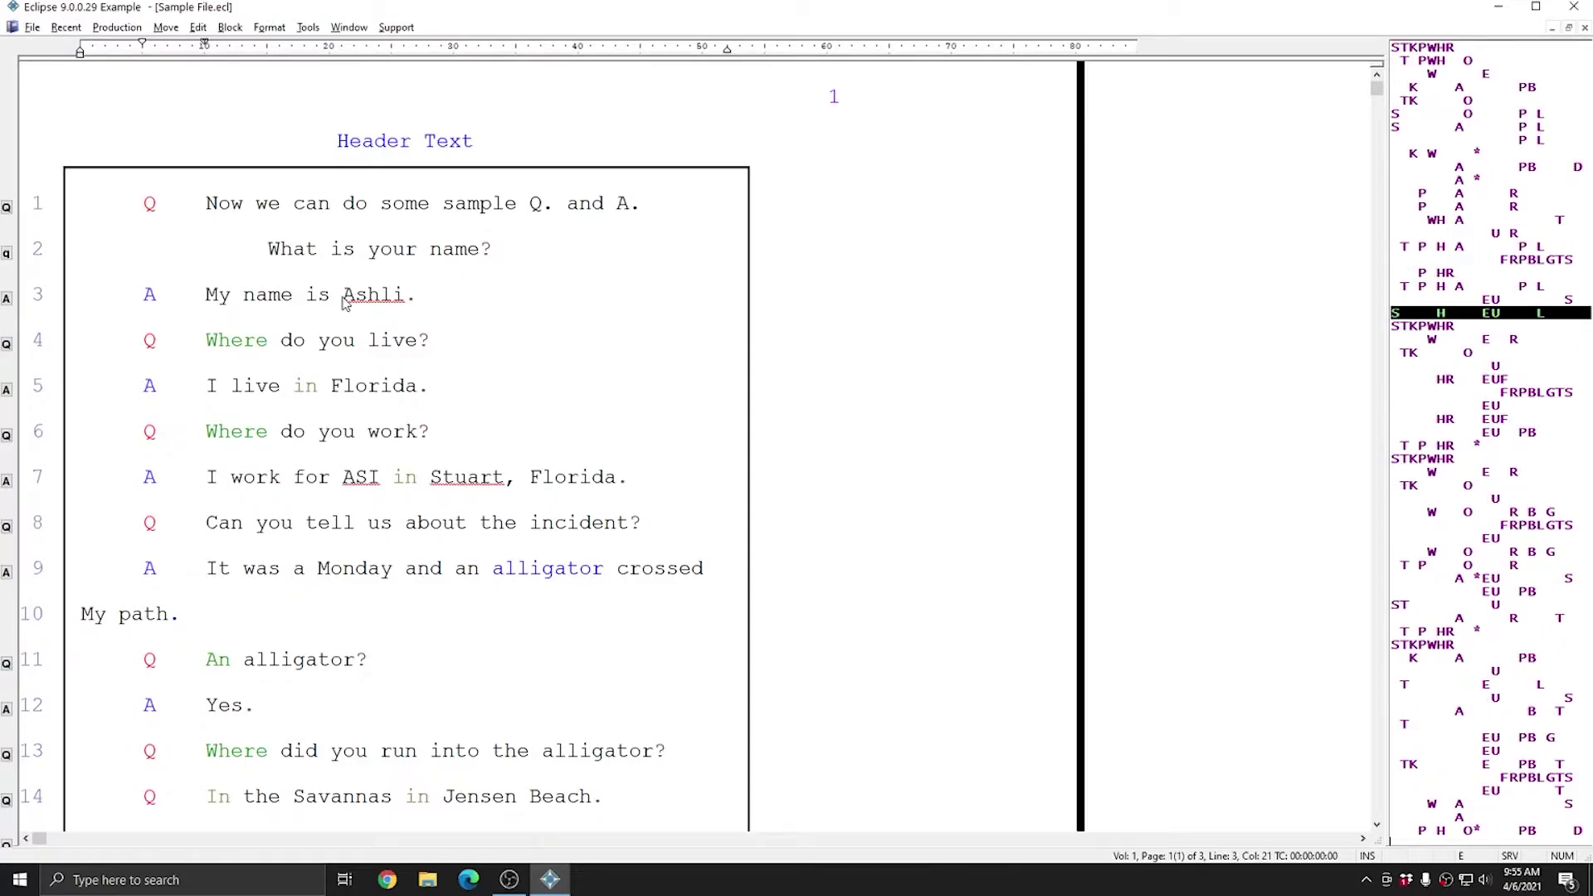
click(477, 315)
- Examine the Fixed, Question, Answer and Speaker paragraph formats for the current document and compare with the master format
key(ctrl+u)
click(739, 332)
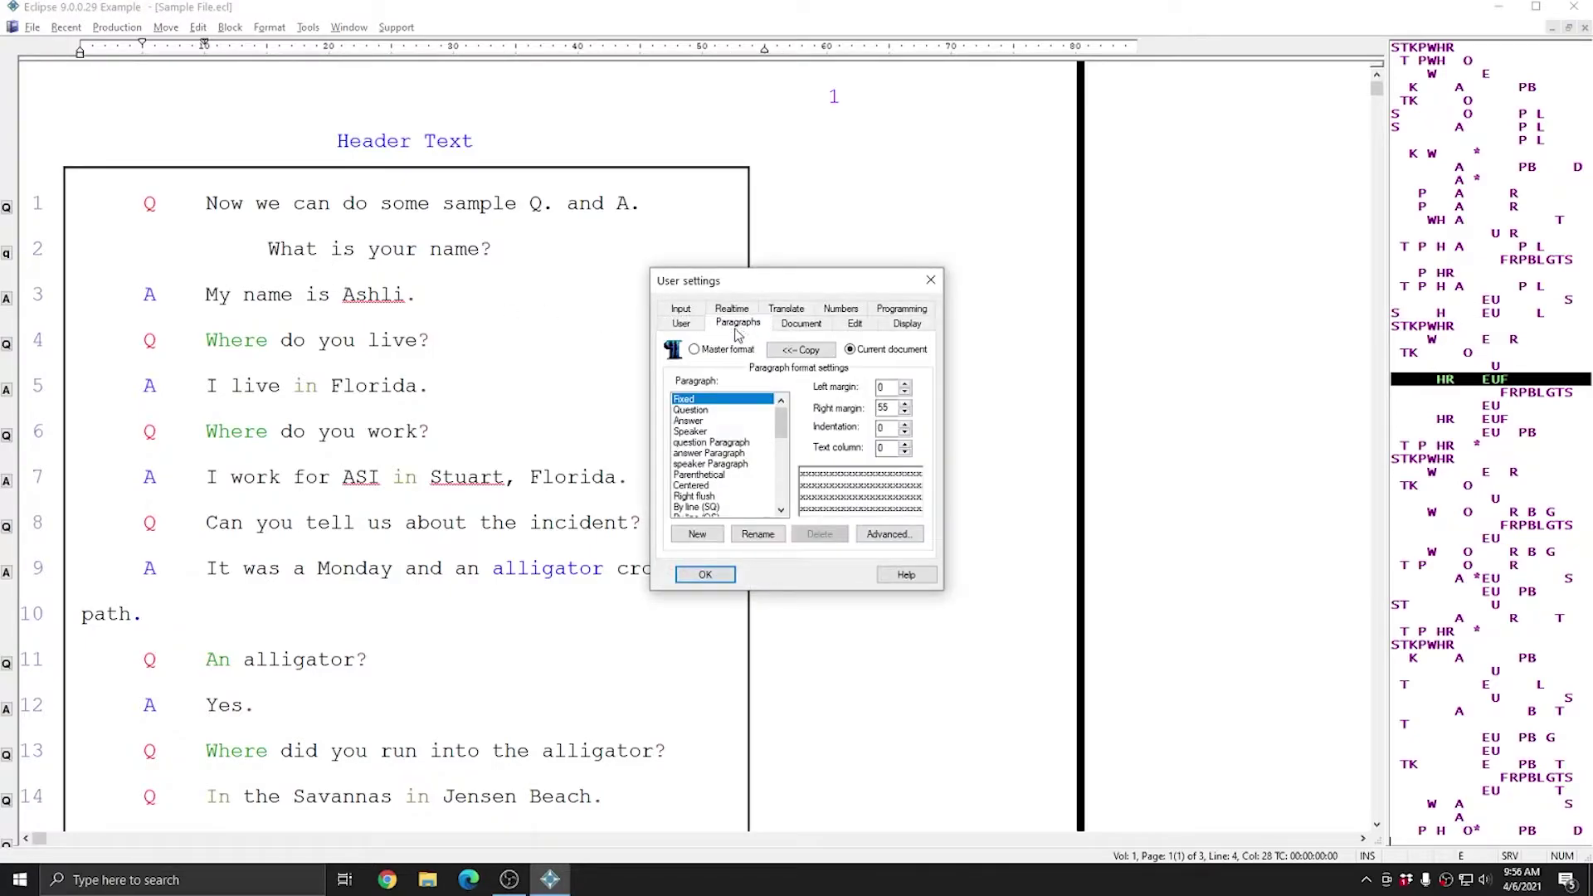
click(706, 410)
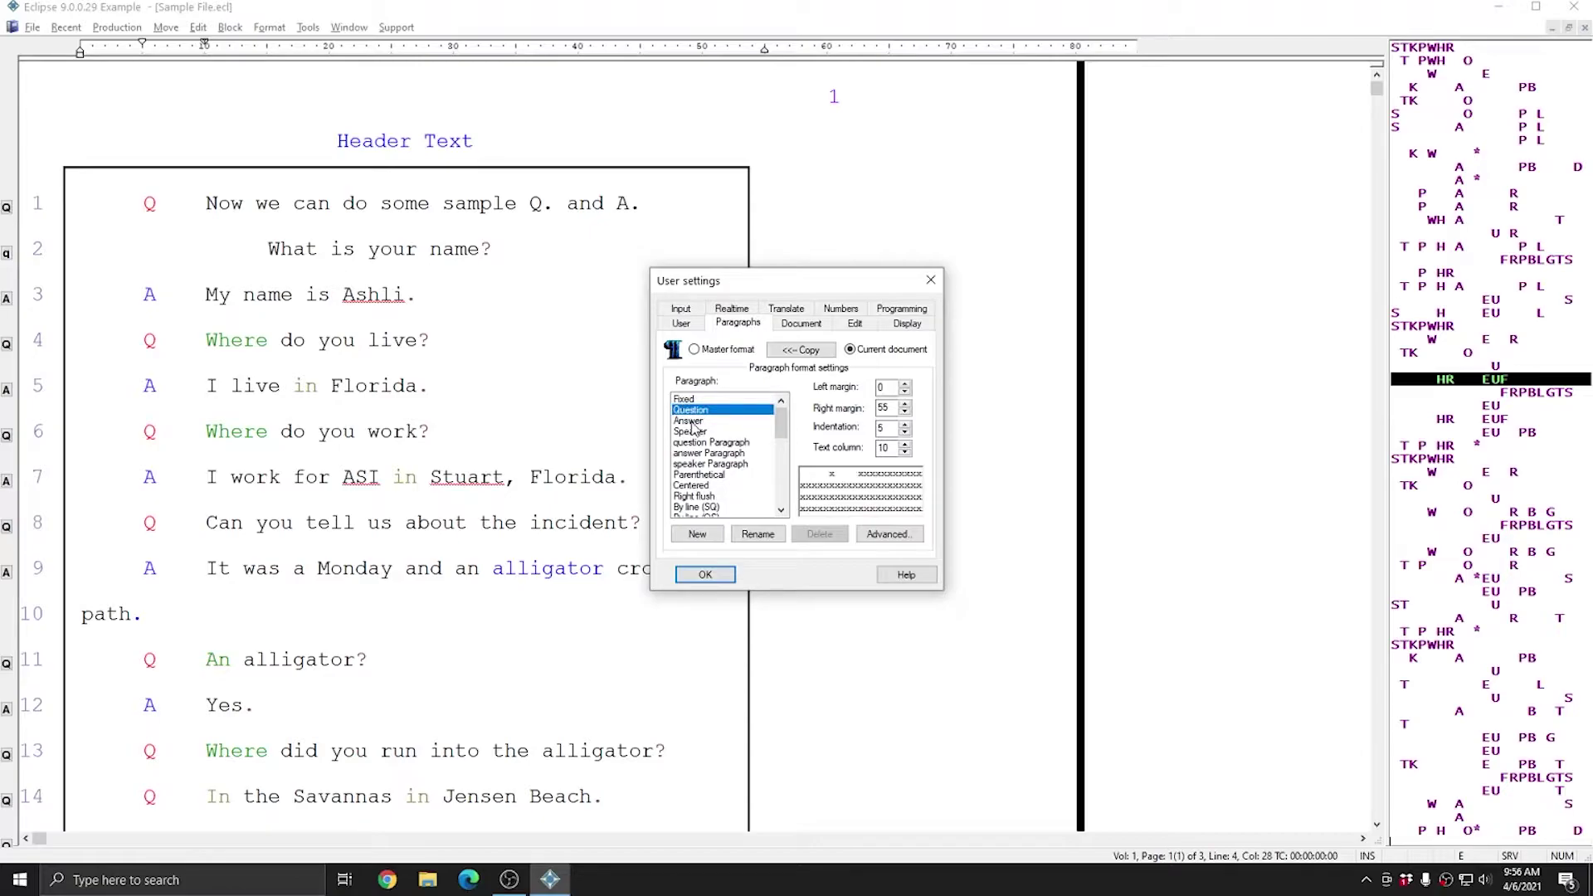
click(693, 421)
click(692, 432)
click(692, 410)
click(712, 400)
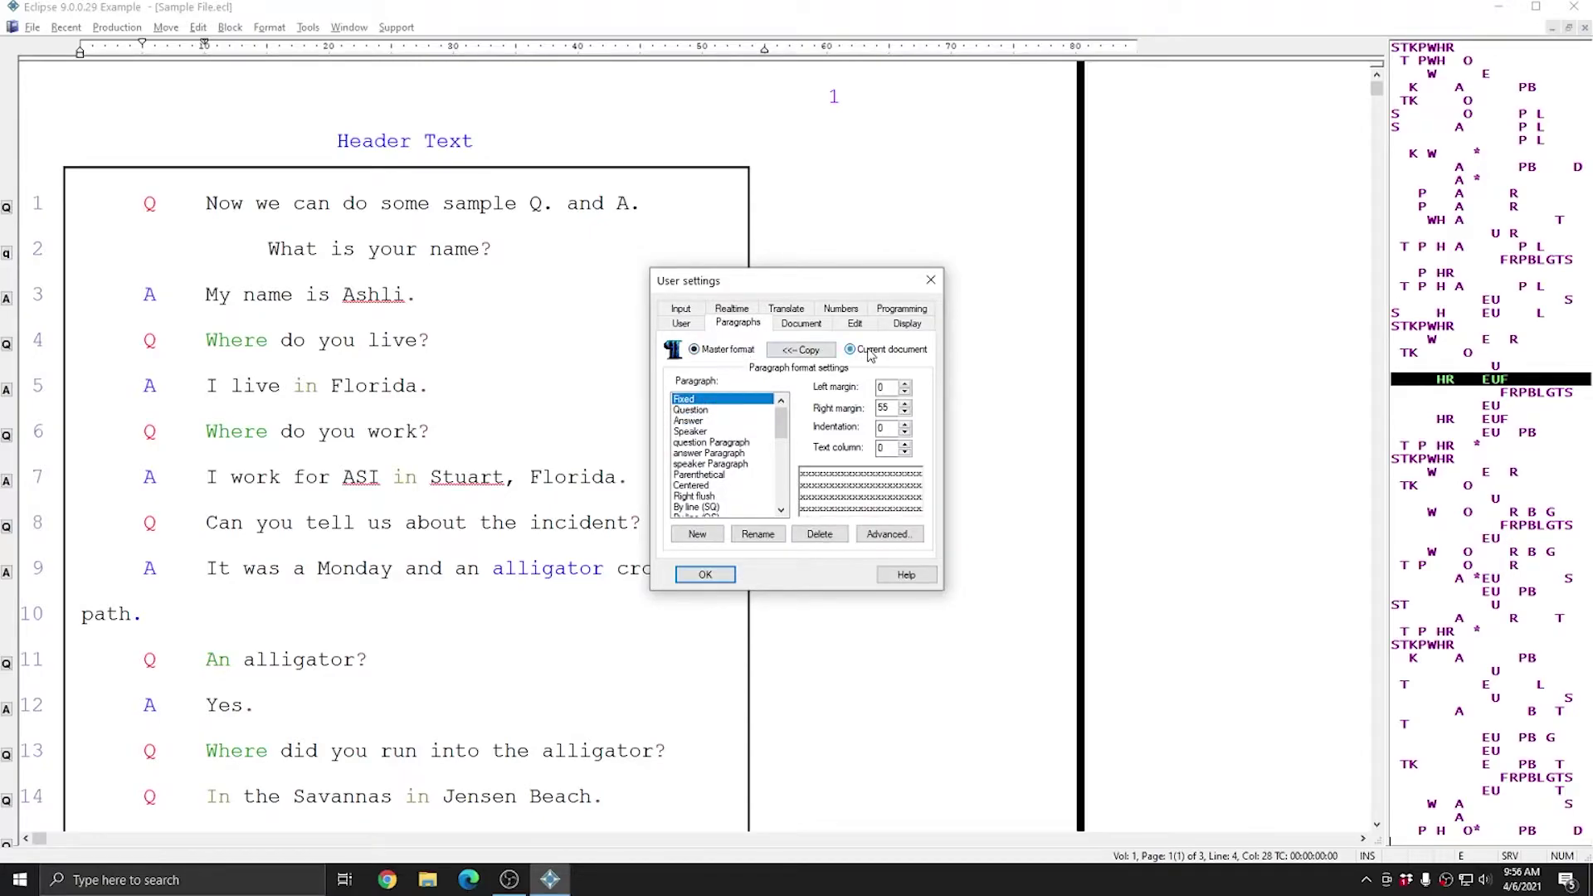
click(930, 280)
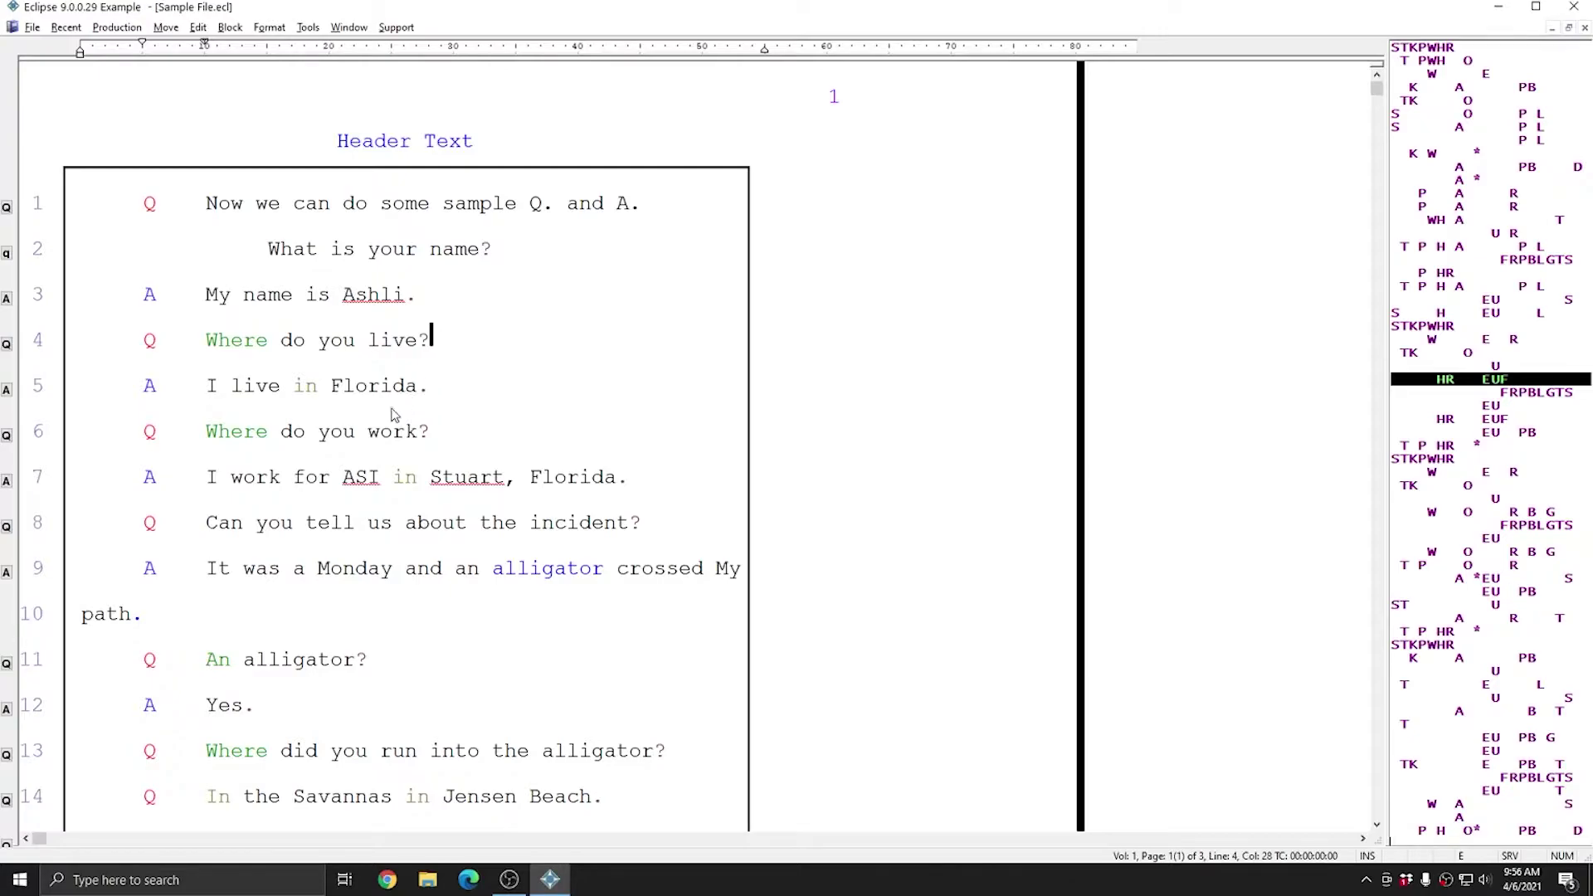
- View the Example user's macro list in the editing settings and return to the transcript
key(ctrl+u)
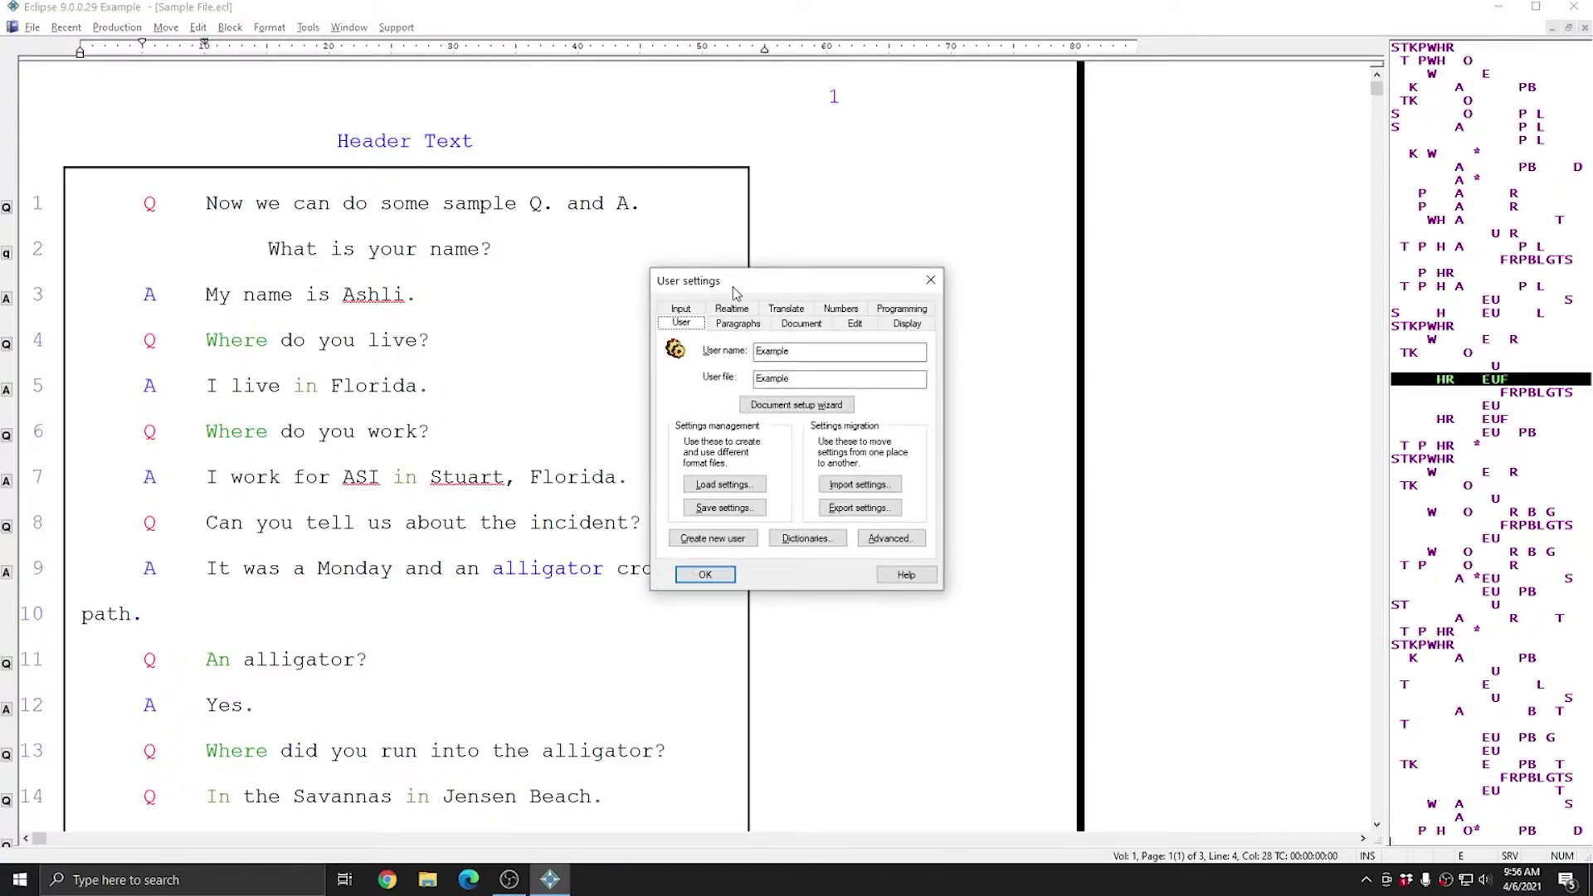
click(855, 324)
click(777, 346)
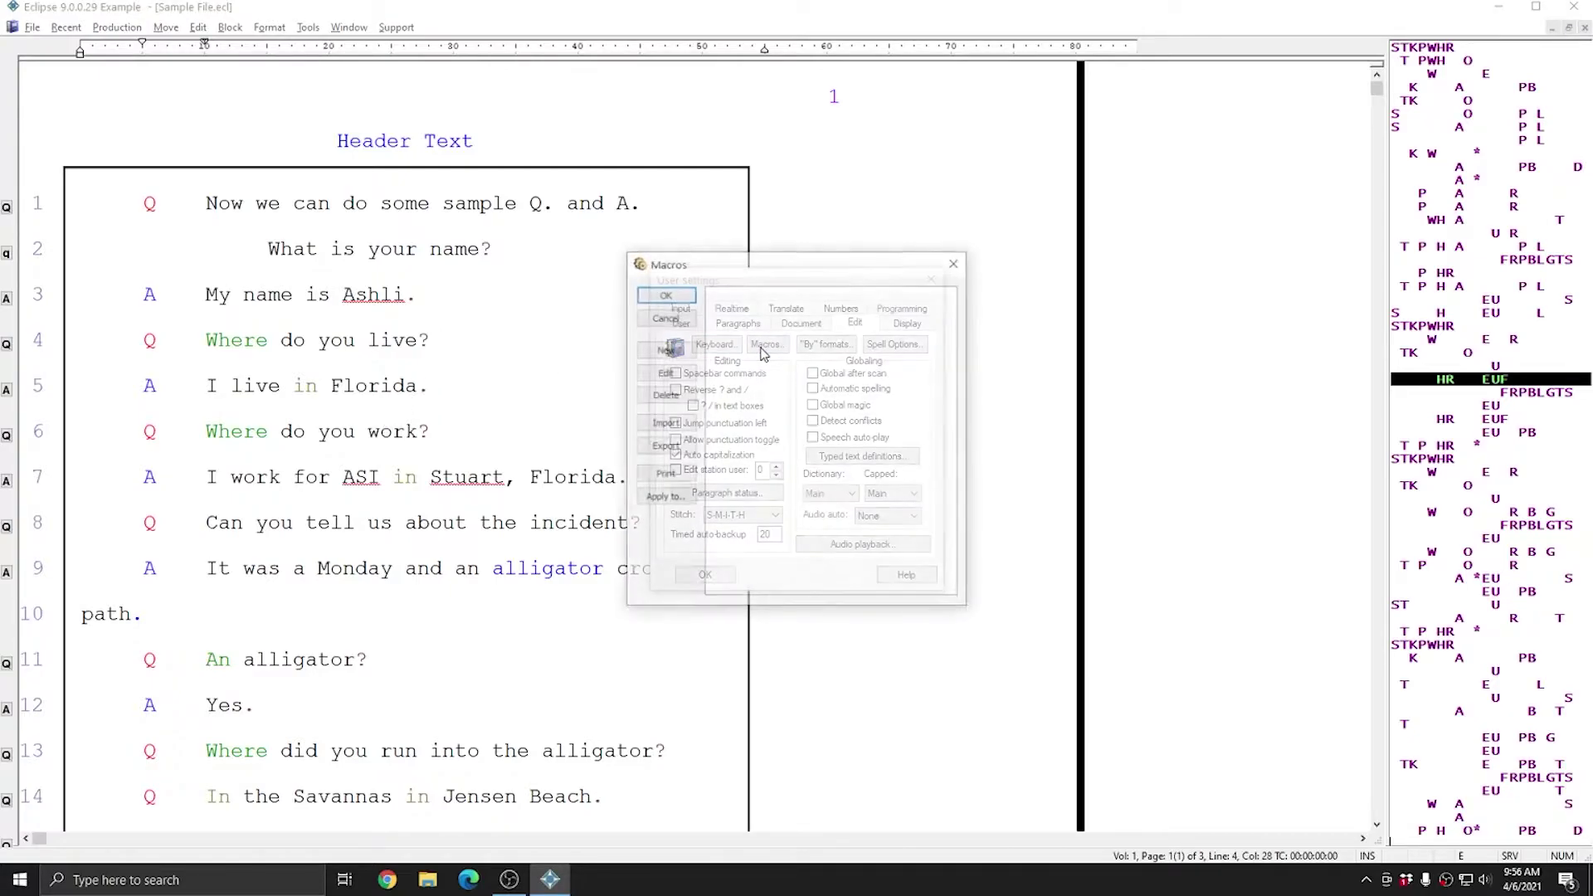
click(956, 261)
click(937, 273)
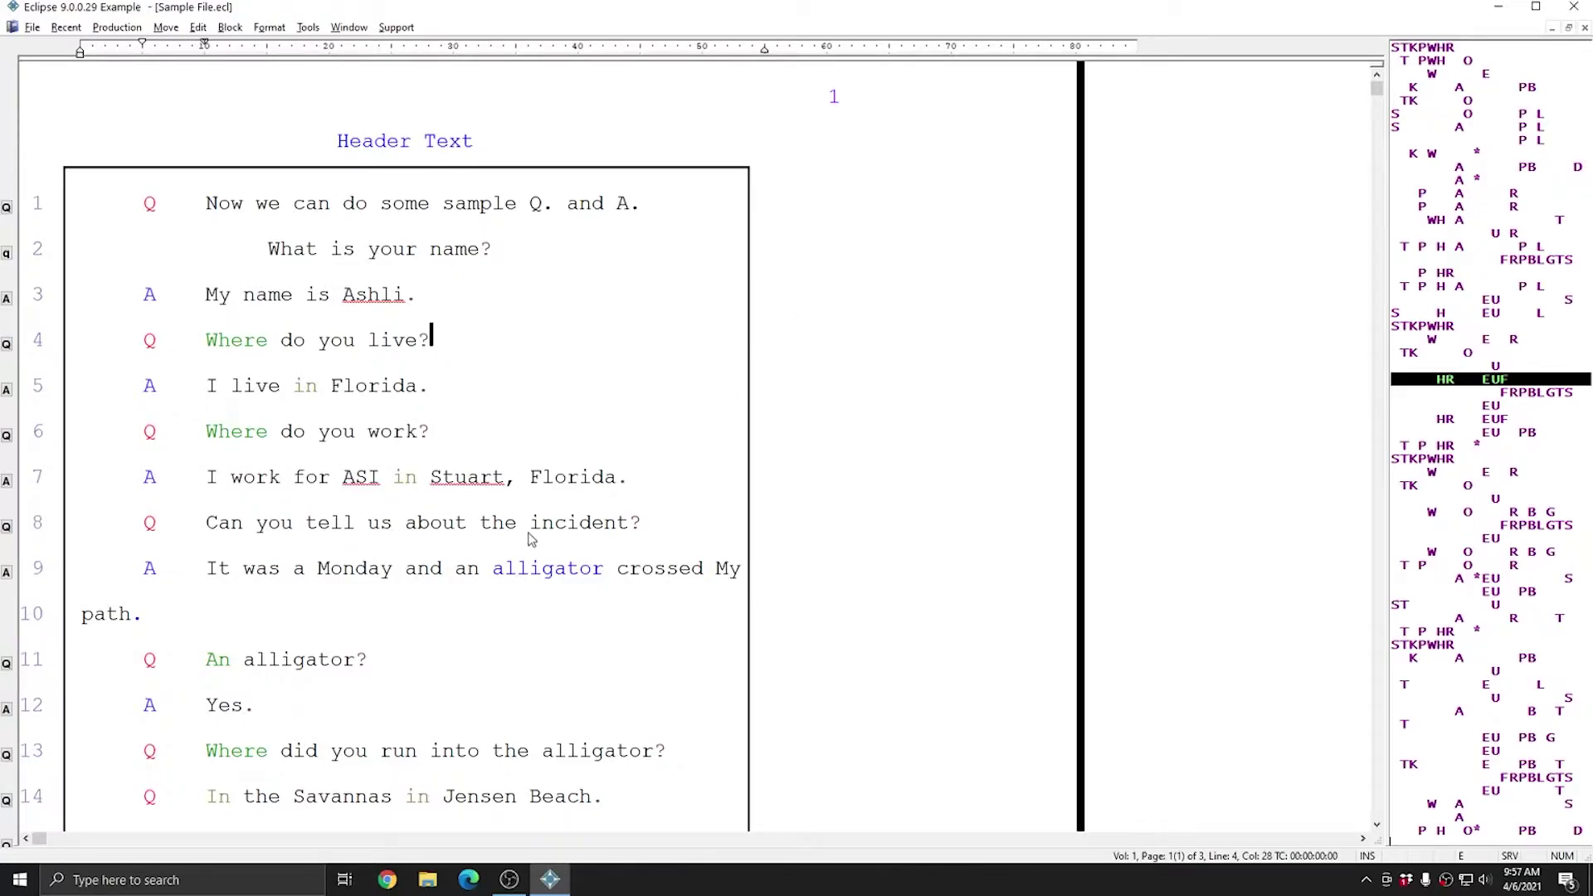
click(453, 516)
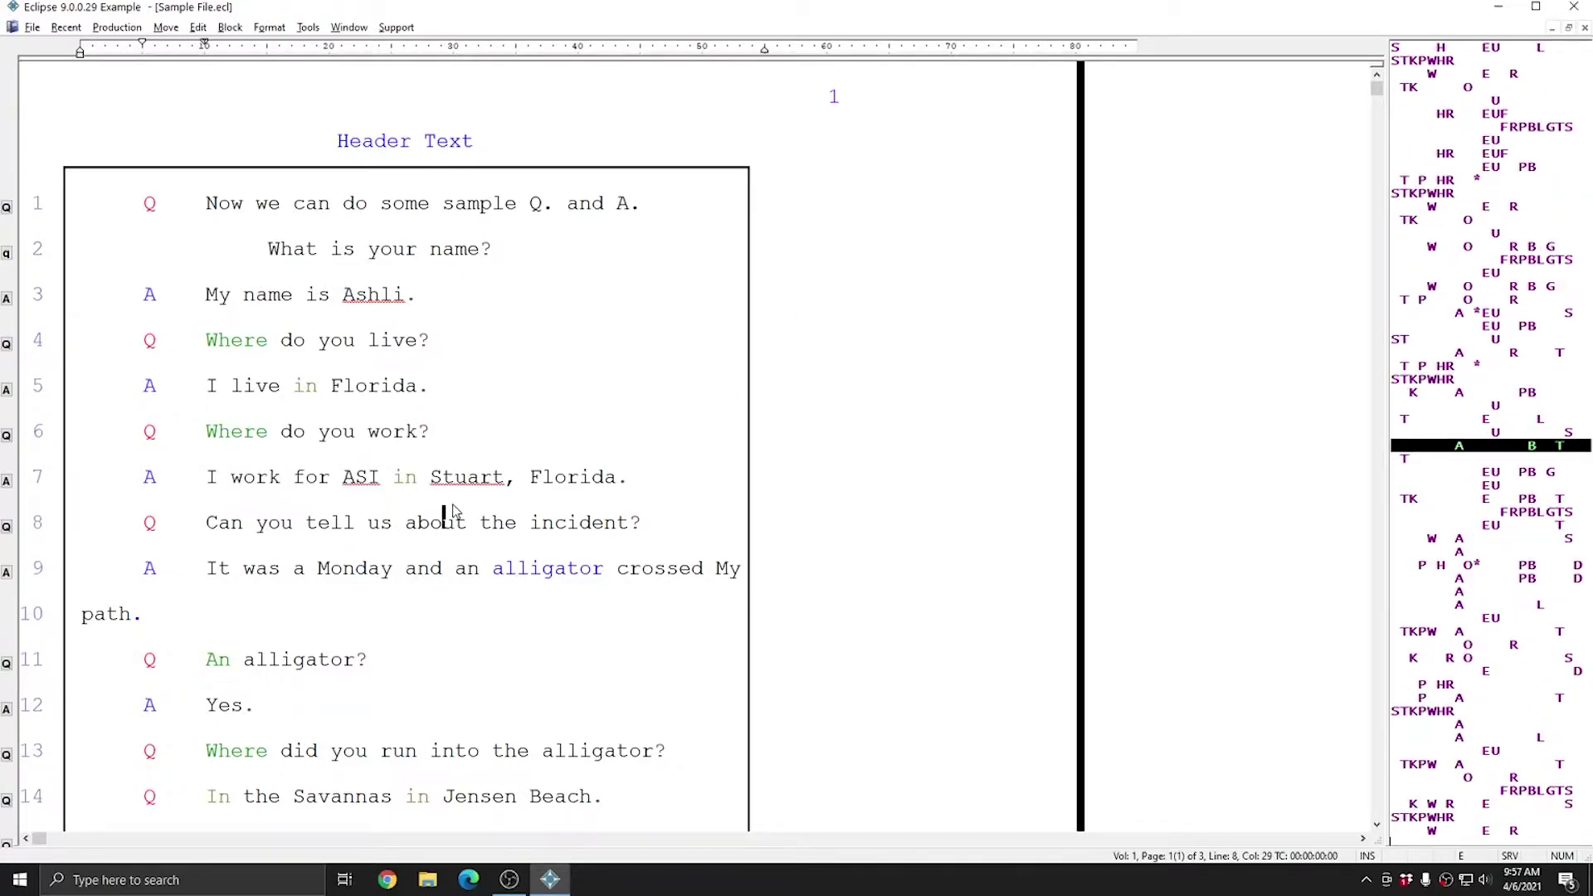
- Close the sample file and load the original user's settings file again
key(ctrl+F4)
key(ctrl+u)
click(719, 490)
double_click(758, 358)
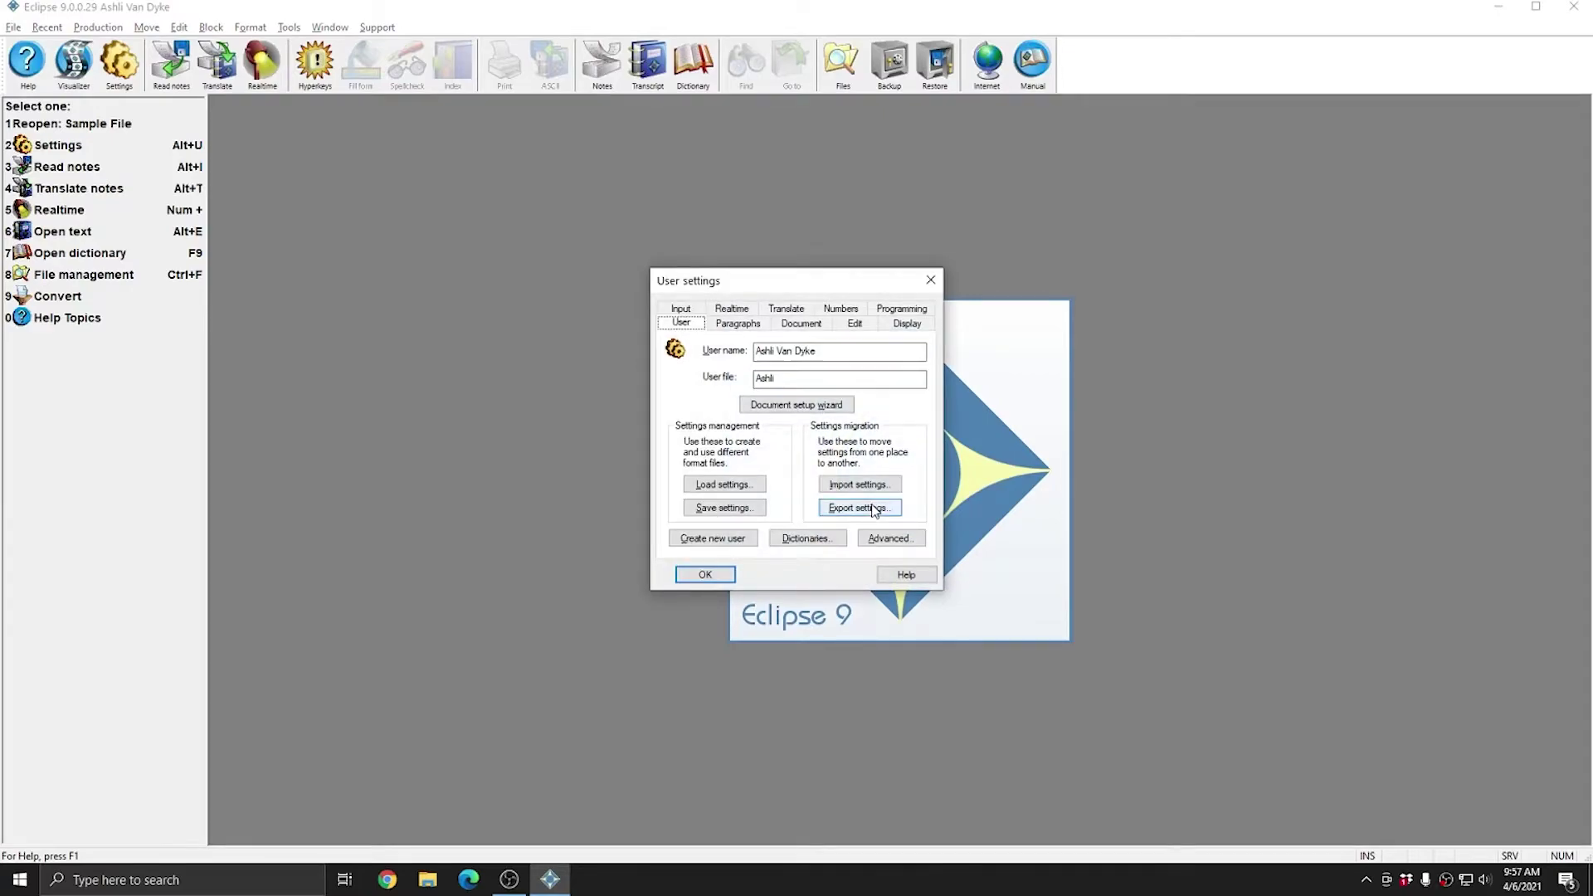
- Export the user settings with every part deselected except Display settings
click(874, 508)
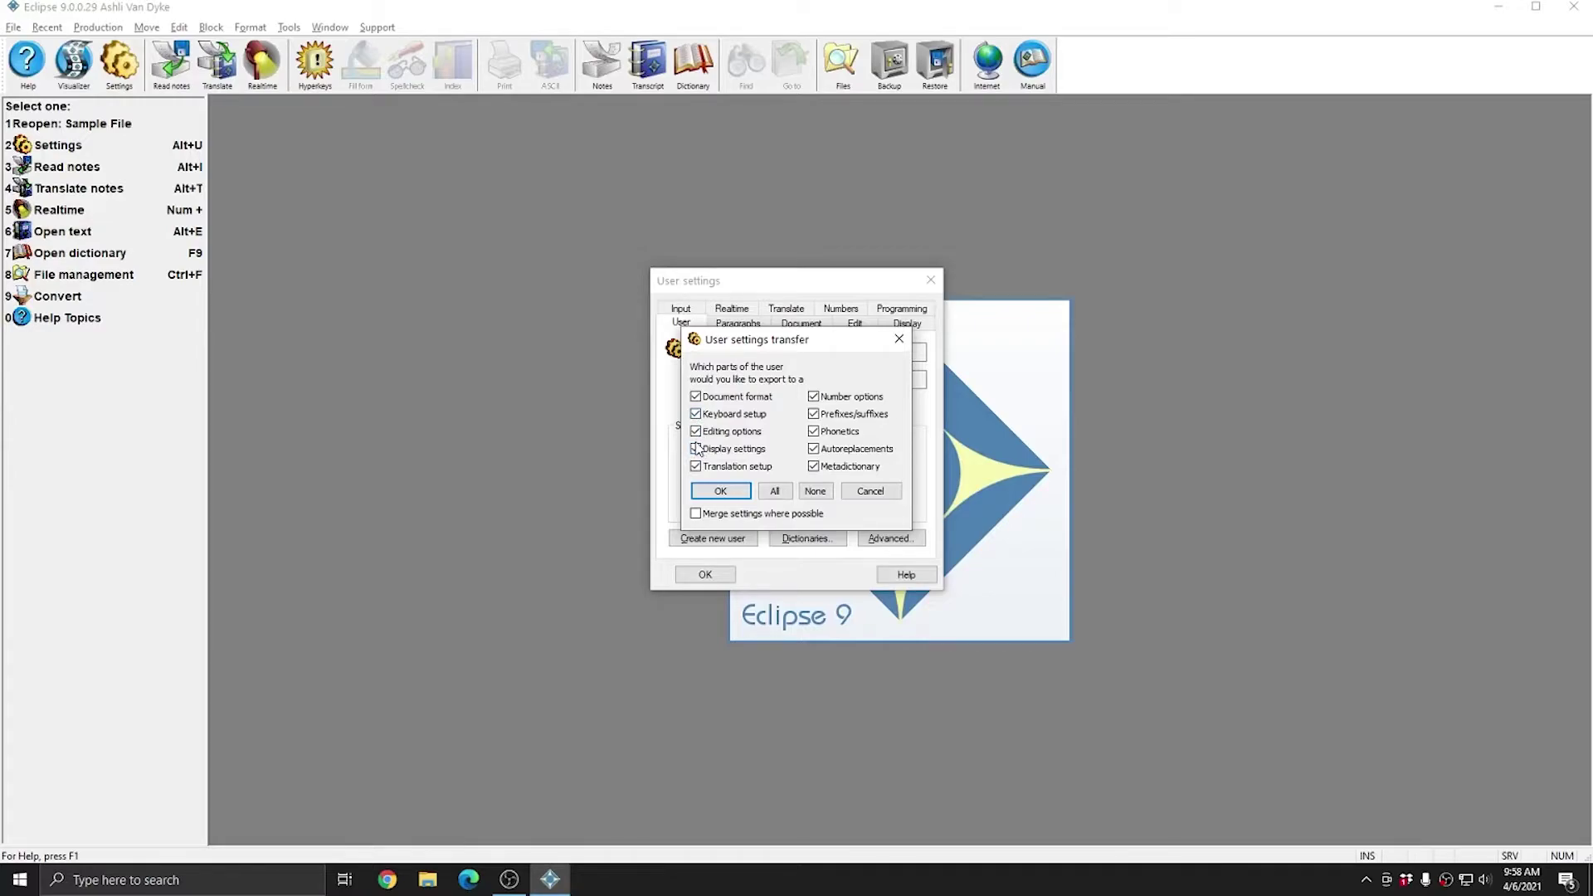
click(696, 449)
click(814, 491)
click(697, 449)
click(722, 492)
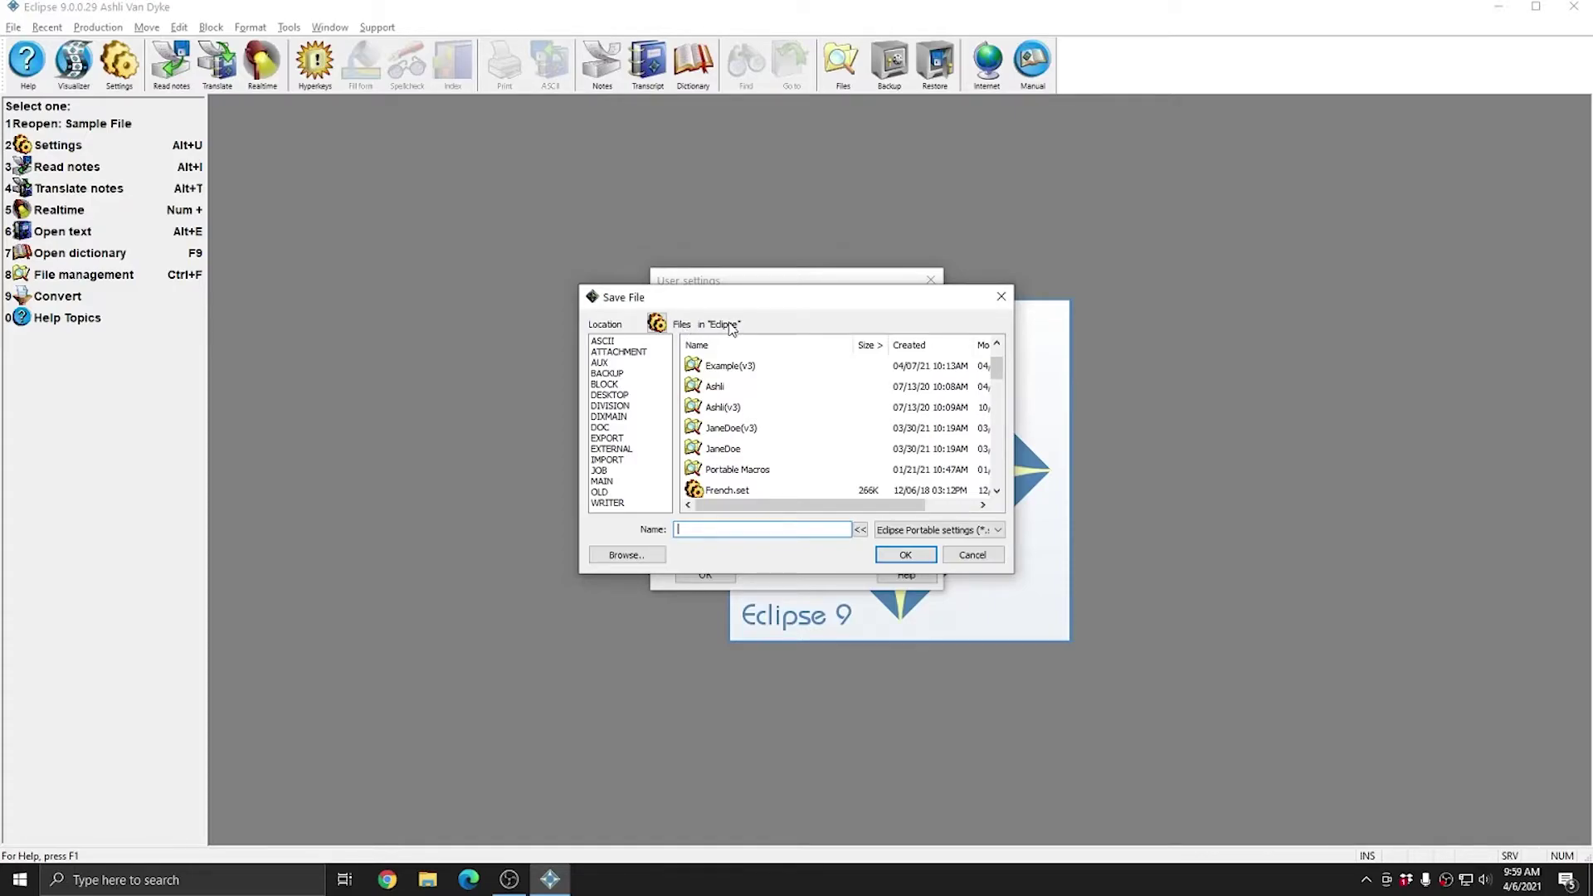
- Name the exported portable settings file DisplayKB
scroll(744, 423, down, 2)
scroll(745, 423, down, 5)
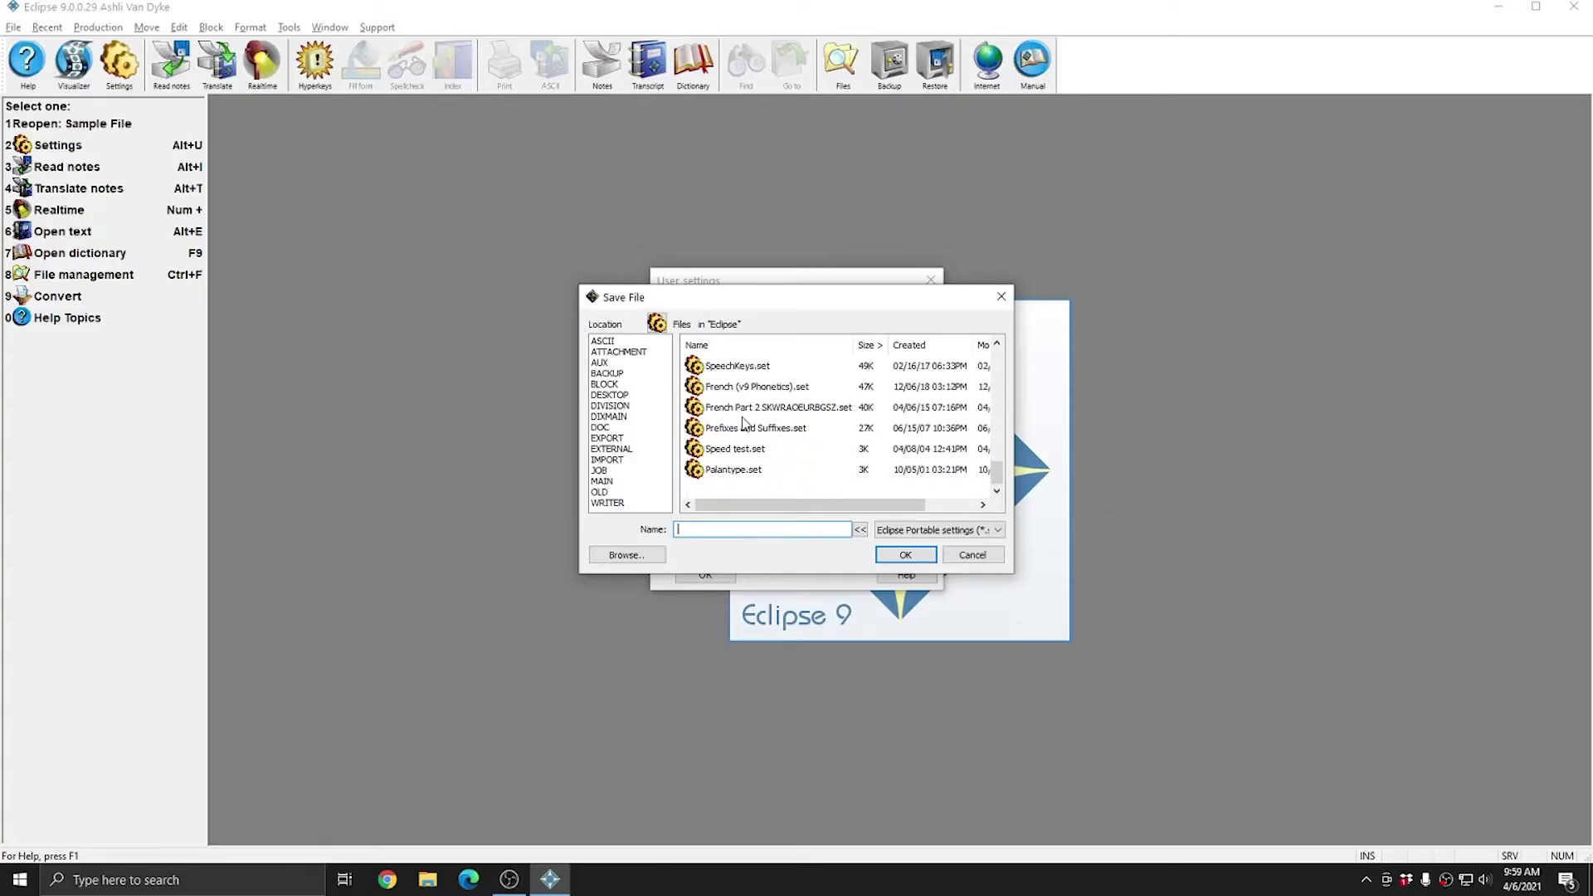
scroll(742, 422, up, 7)
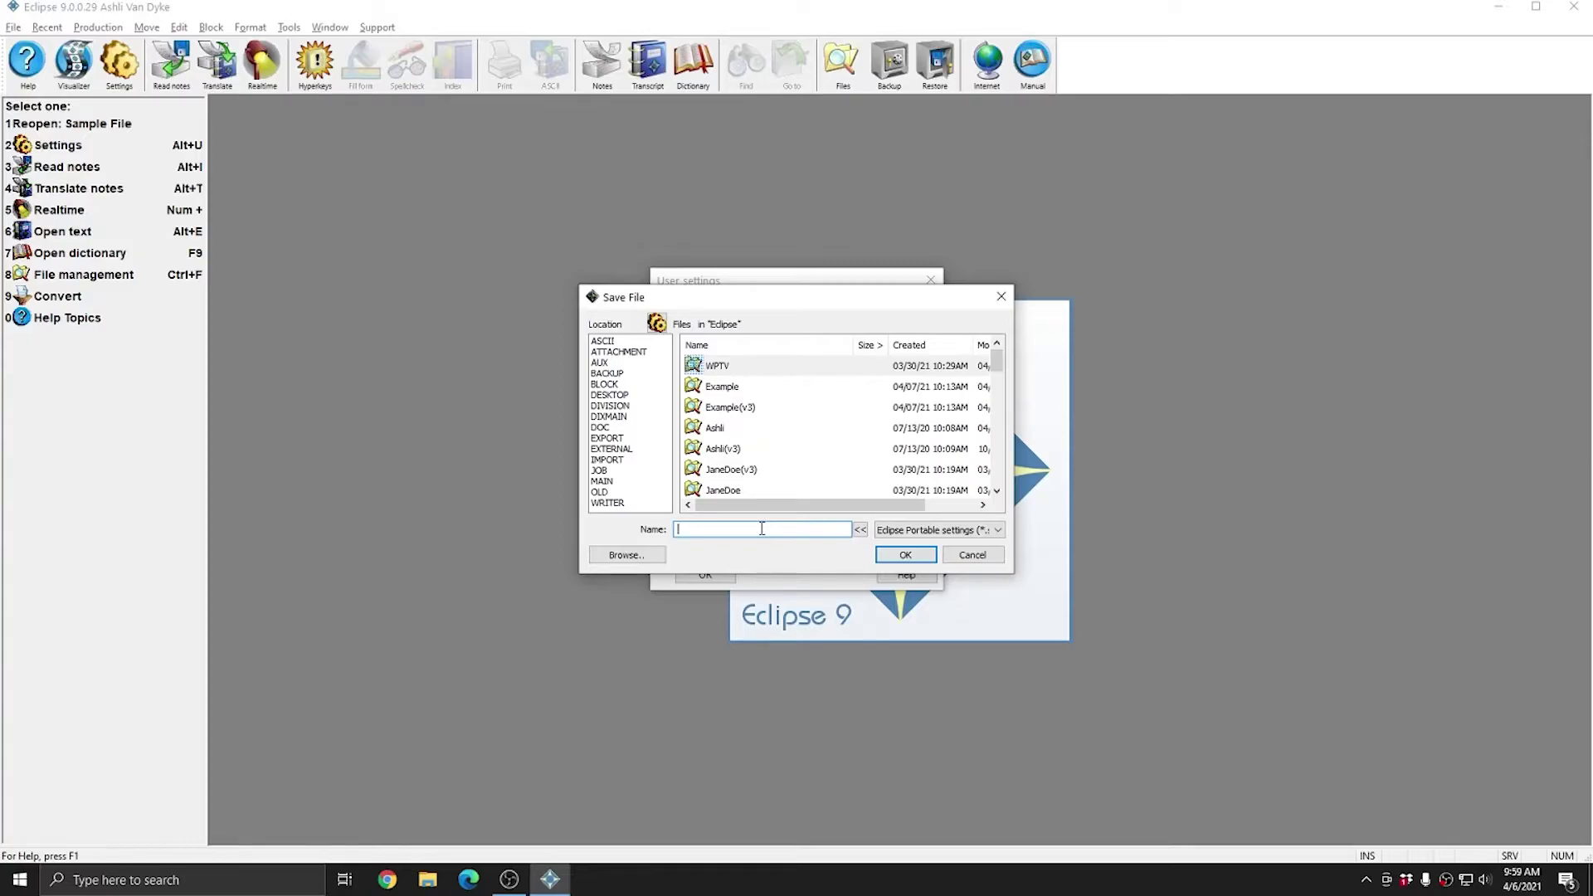
text(DisplayKB)
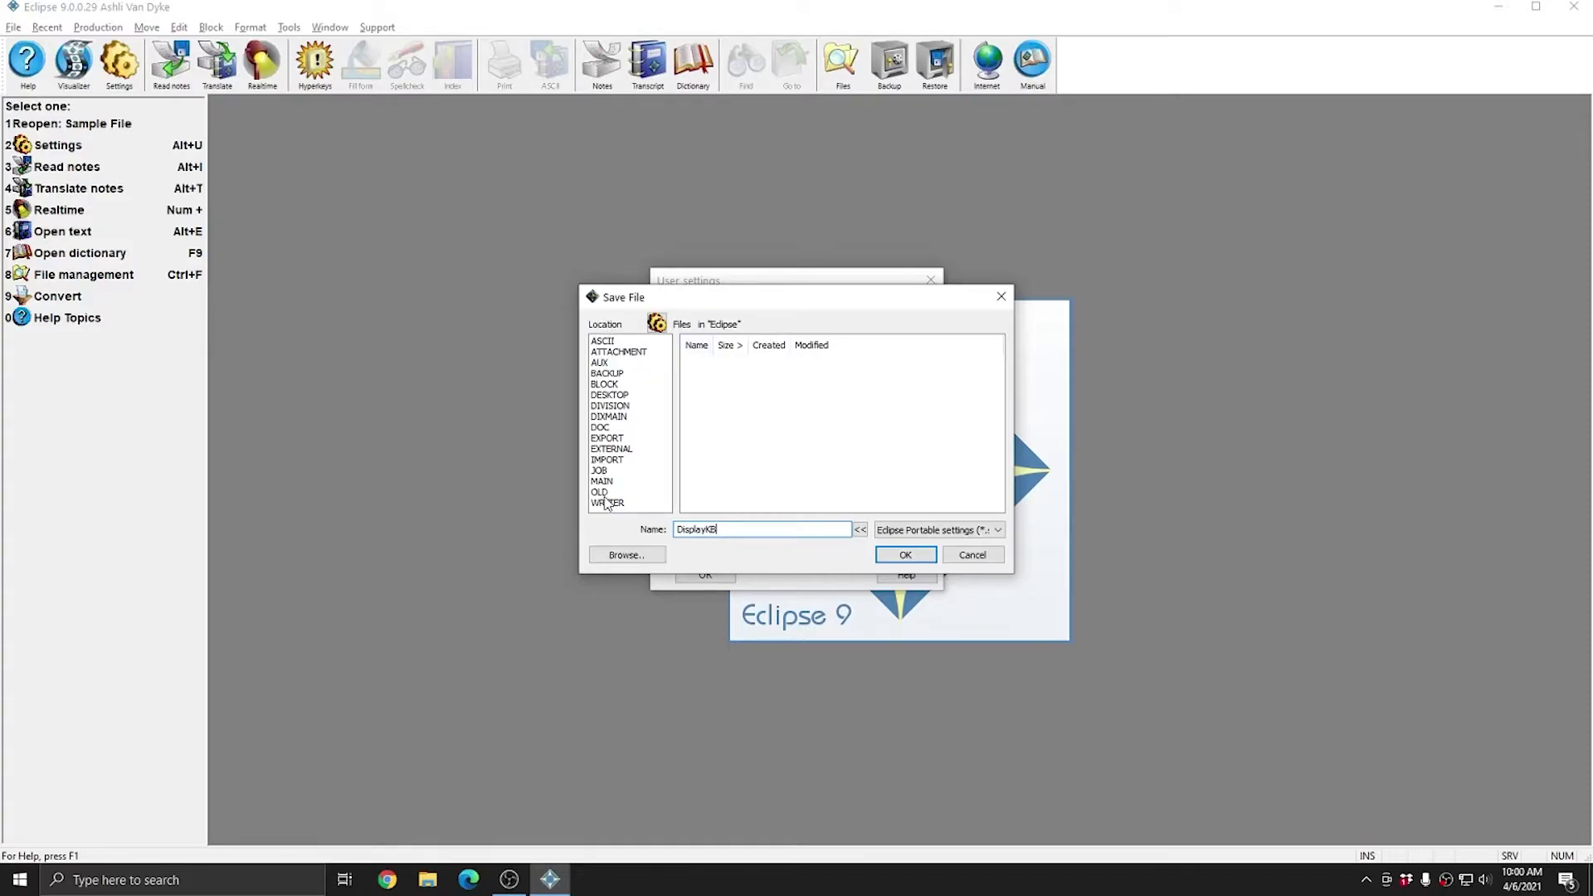
click(621, 553)
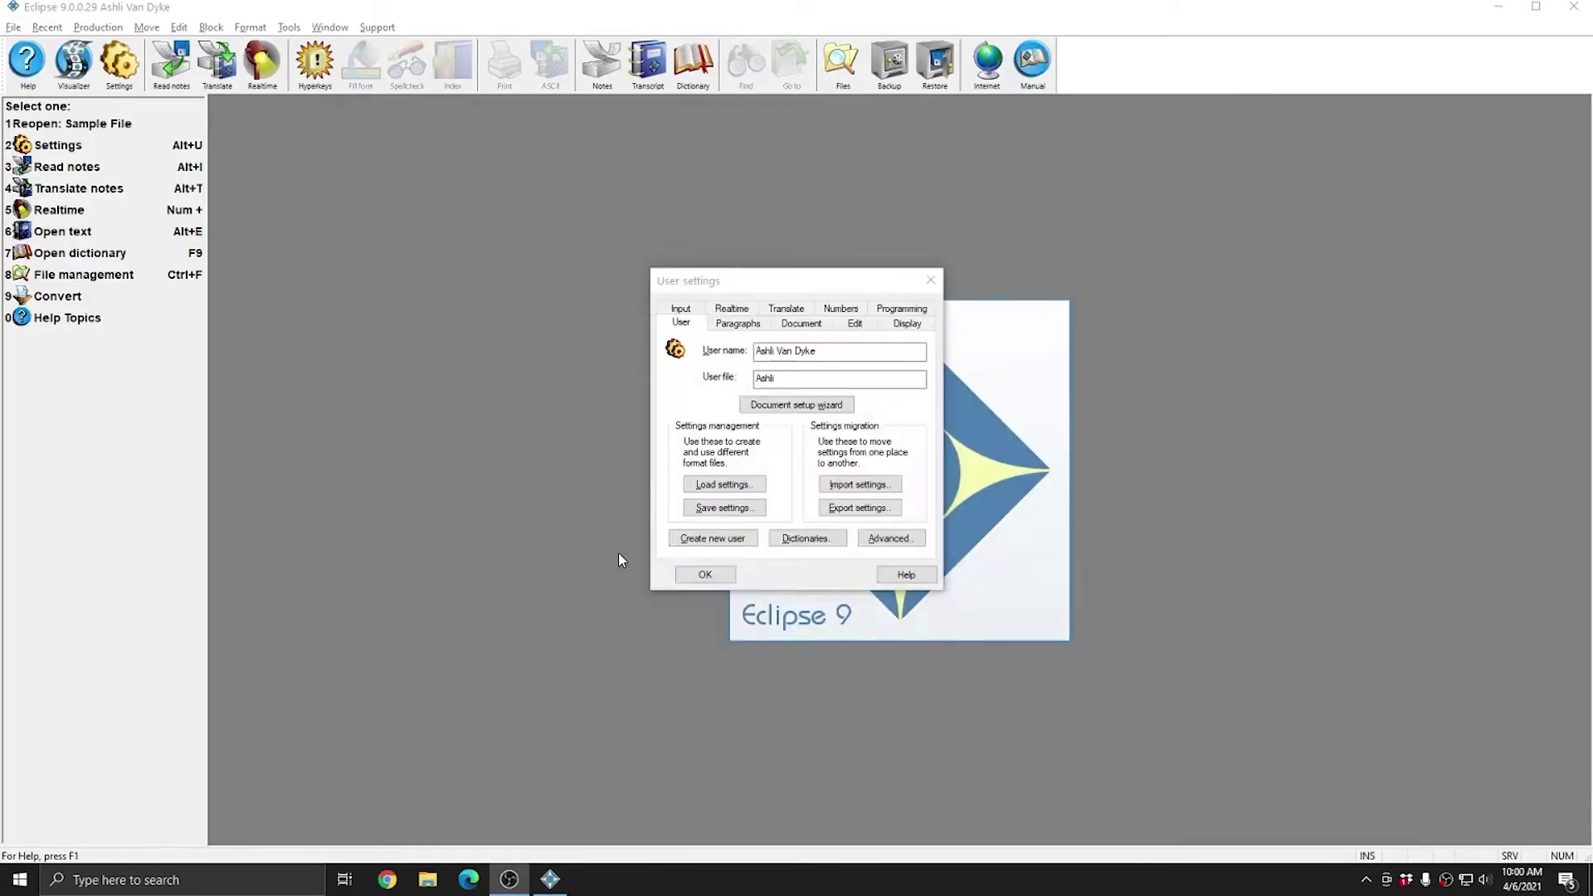
scroll(633, 531, down, 7)
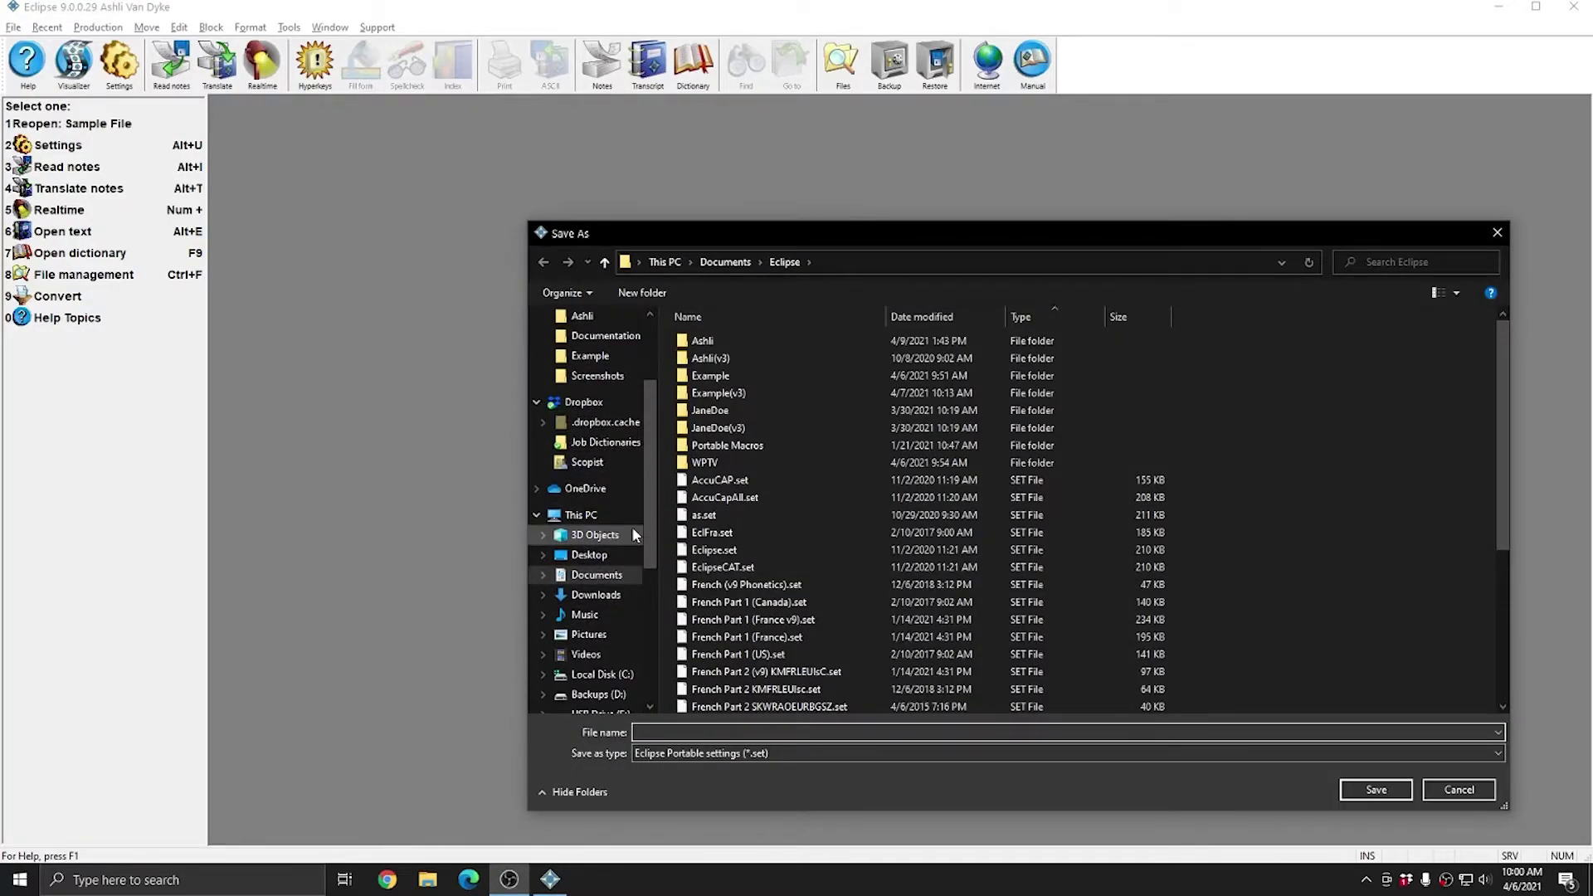
click(599, 435)
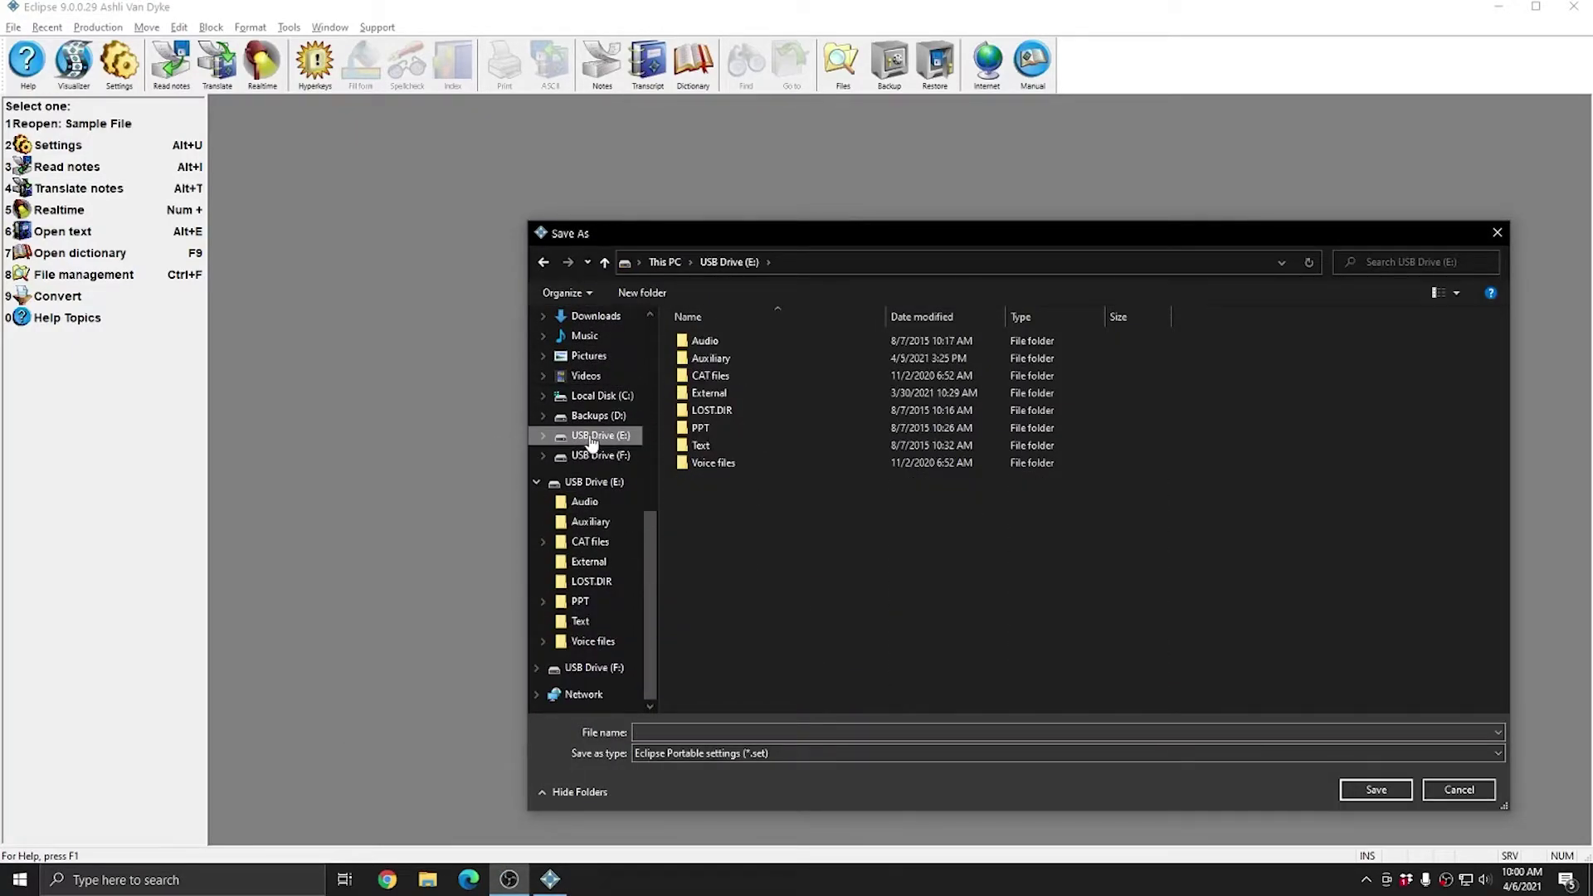
key(Escape)
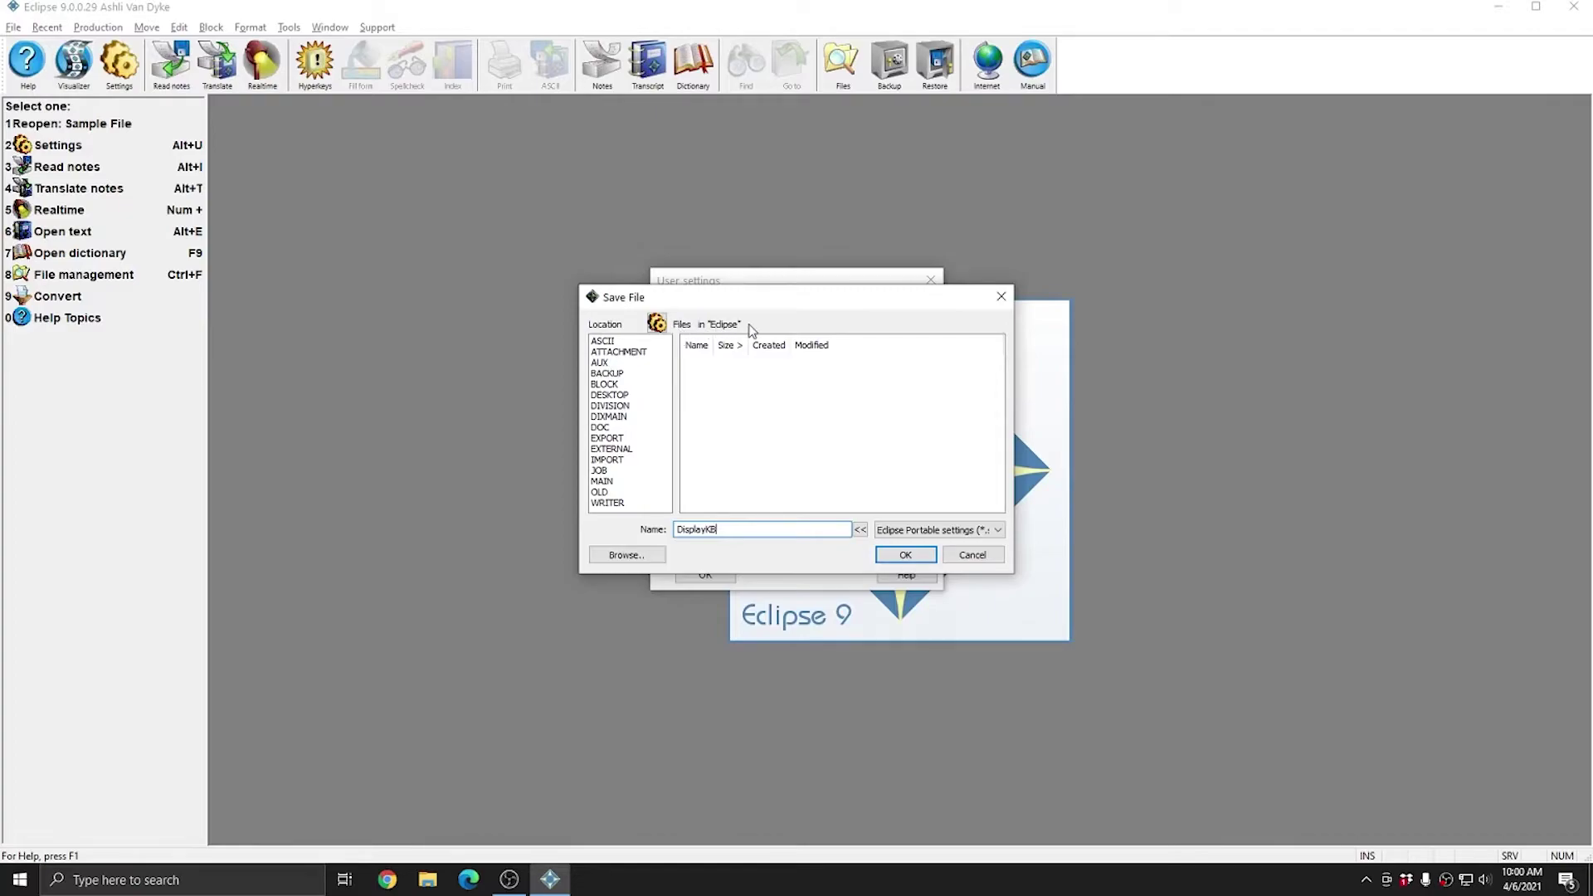
- Save the export as the new file DisplayKB.set in the Eclipse documents folder
click(903, 555)
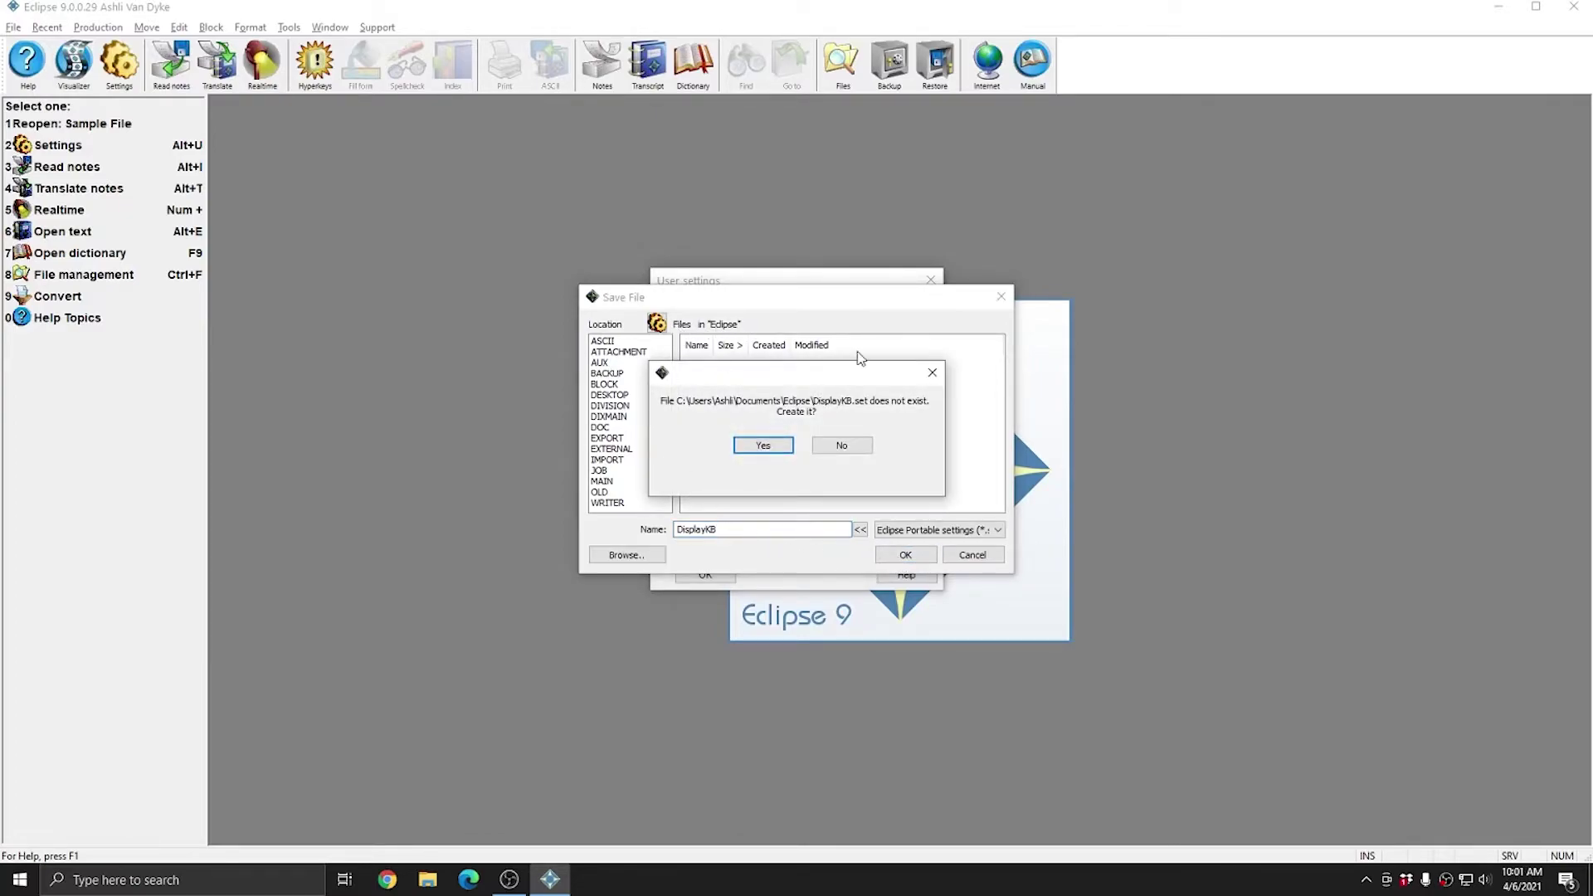
click(765, 445)
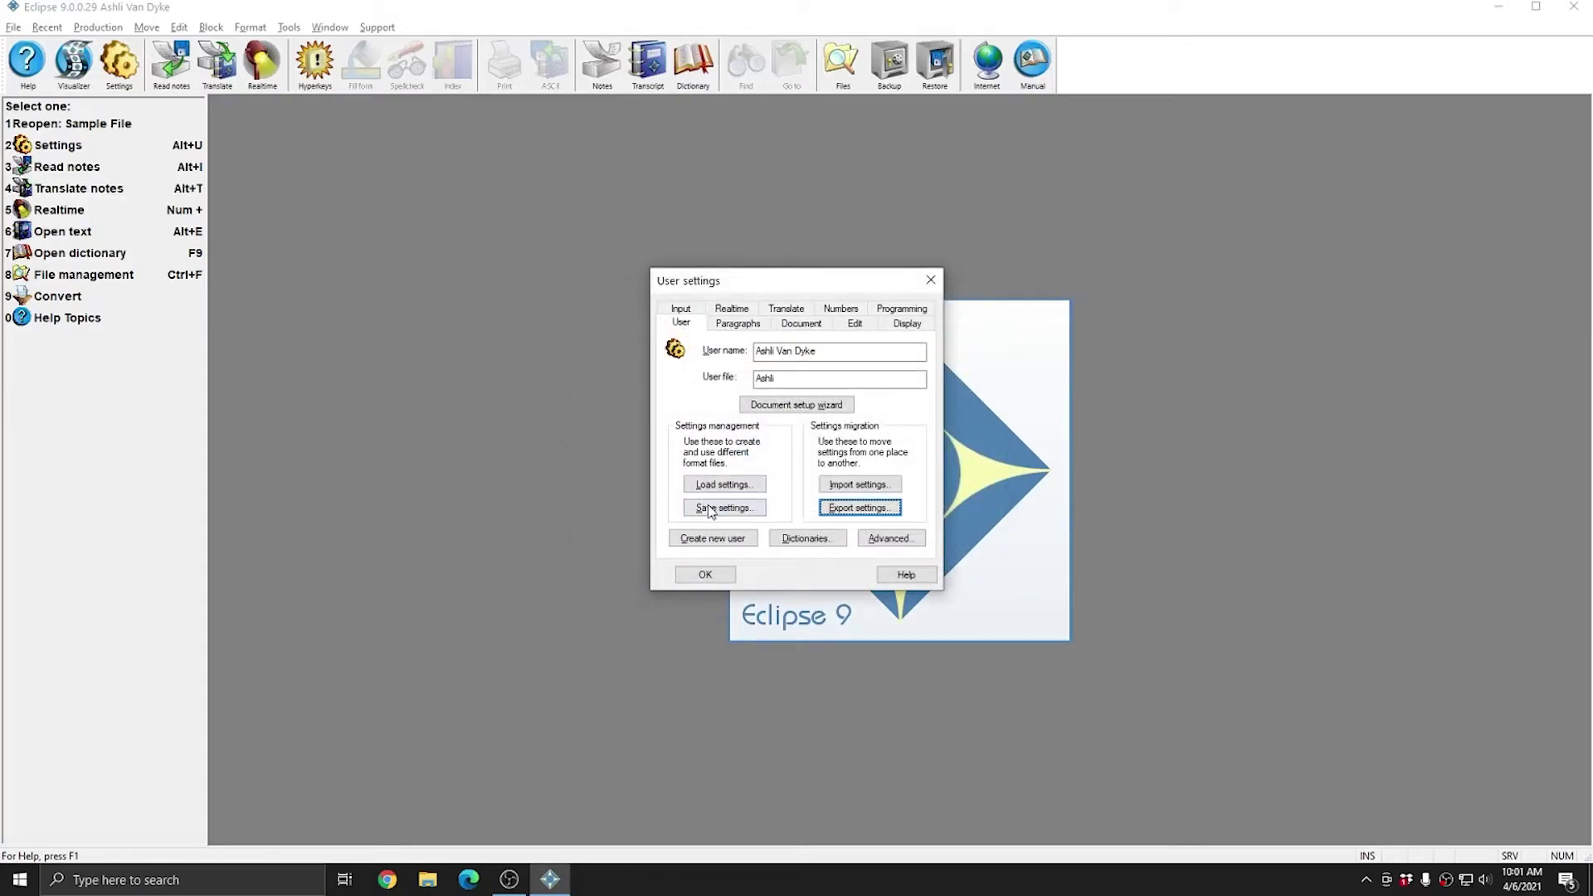
- Switch to File Explorer and locate DisplayKB.set in the Eclipse documents folder by sorting on date modified
click(428, 880)
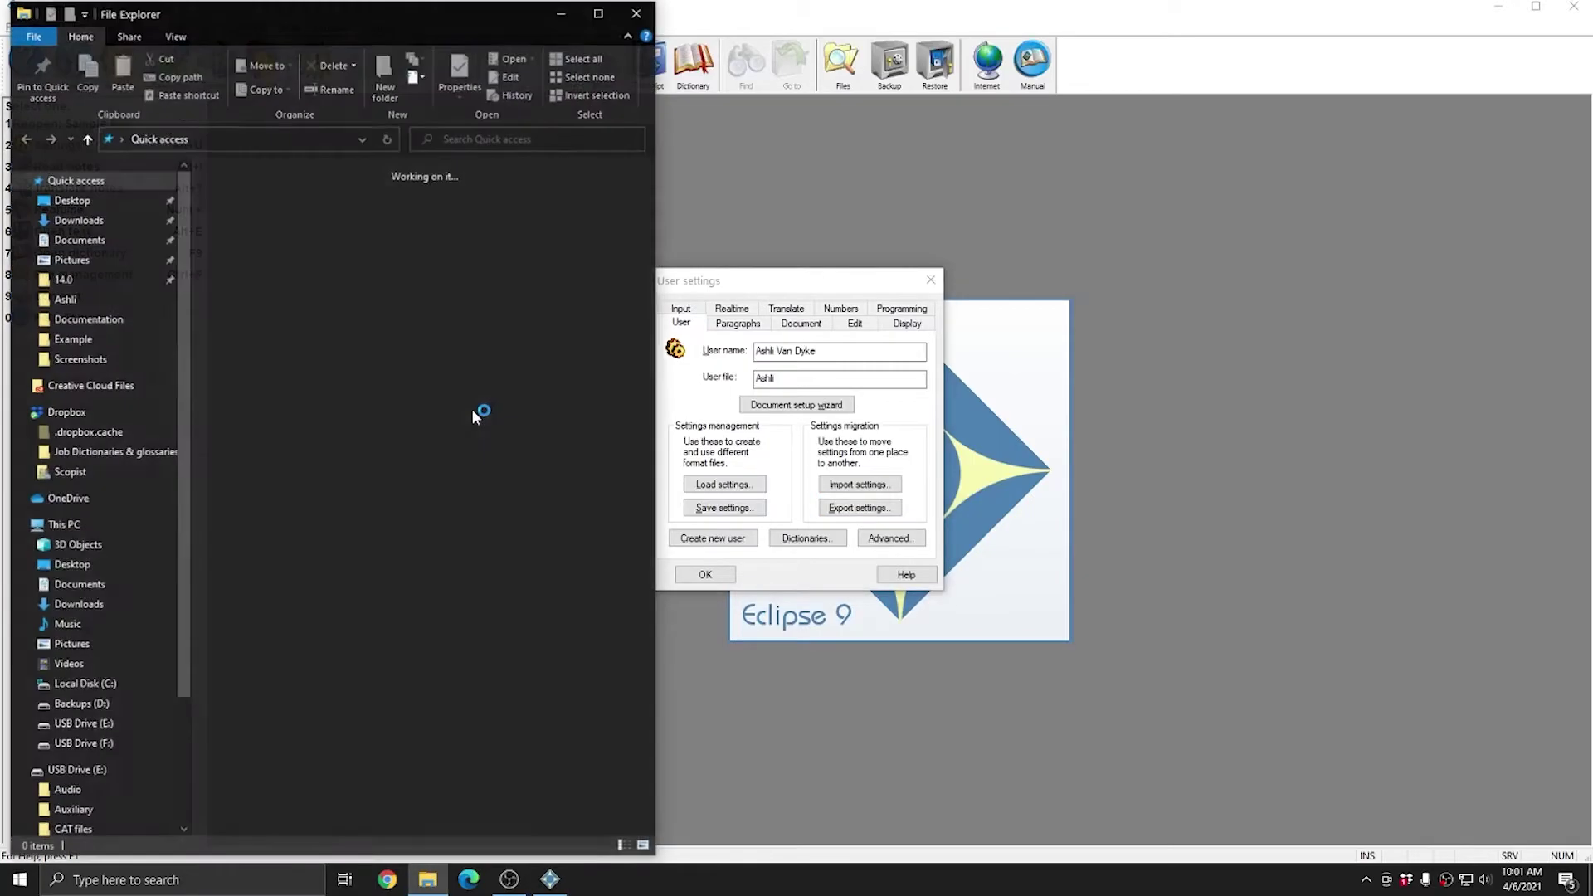
click(79, 240)
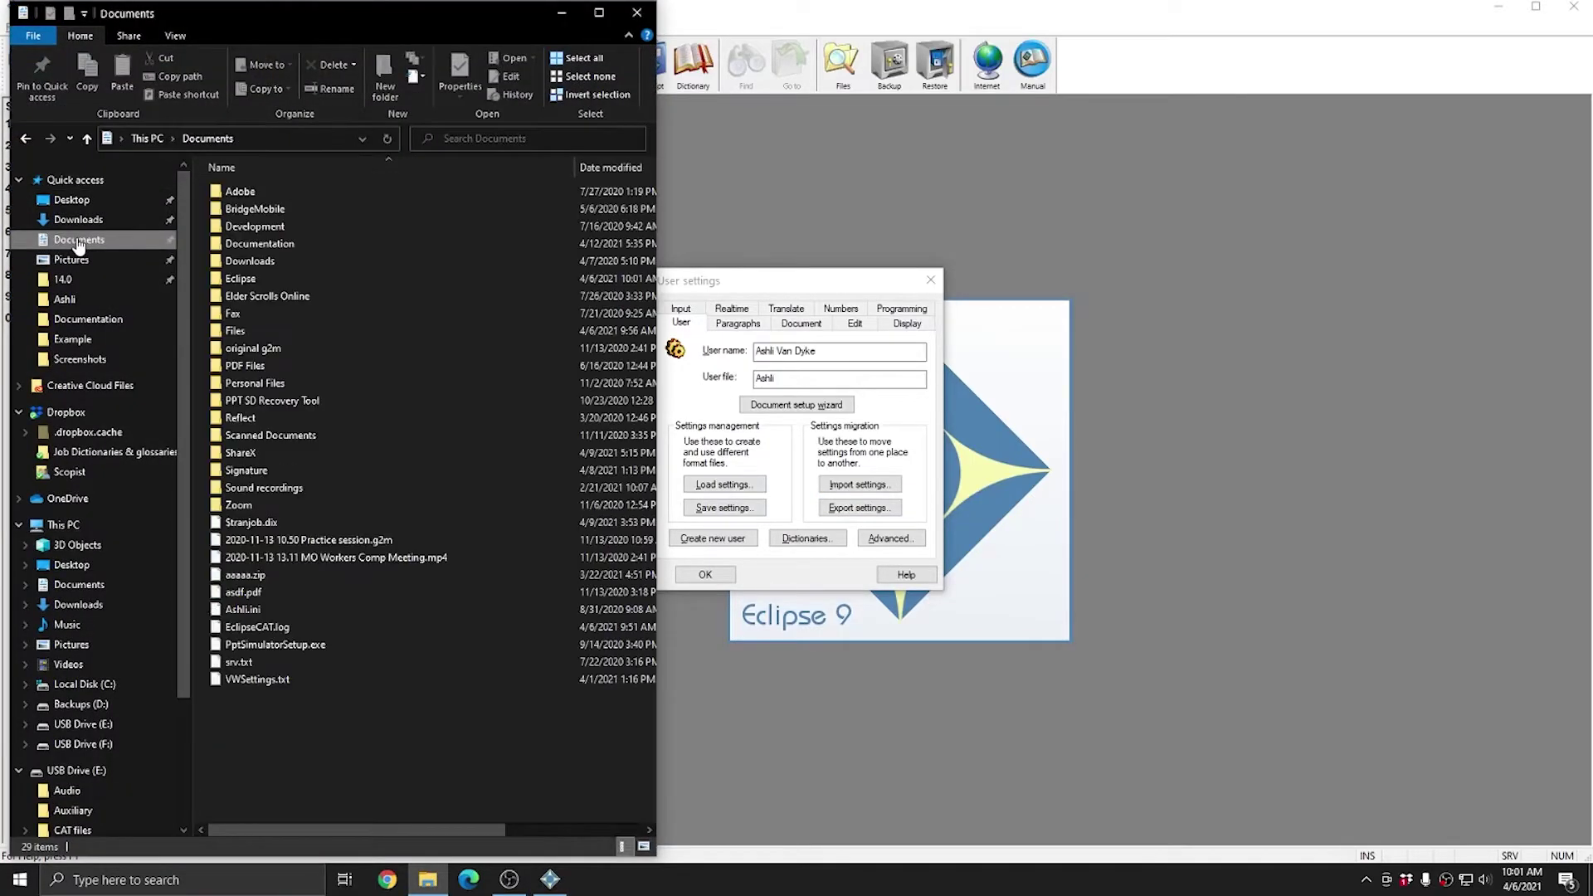
double_click(250, 277)
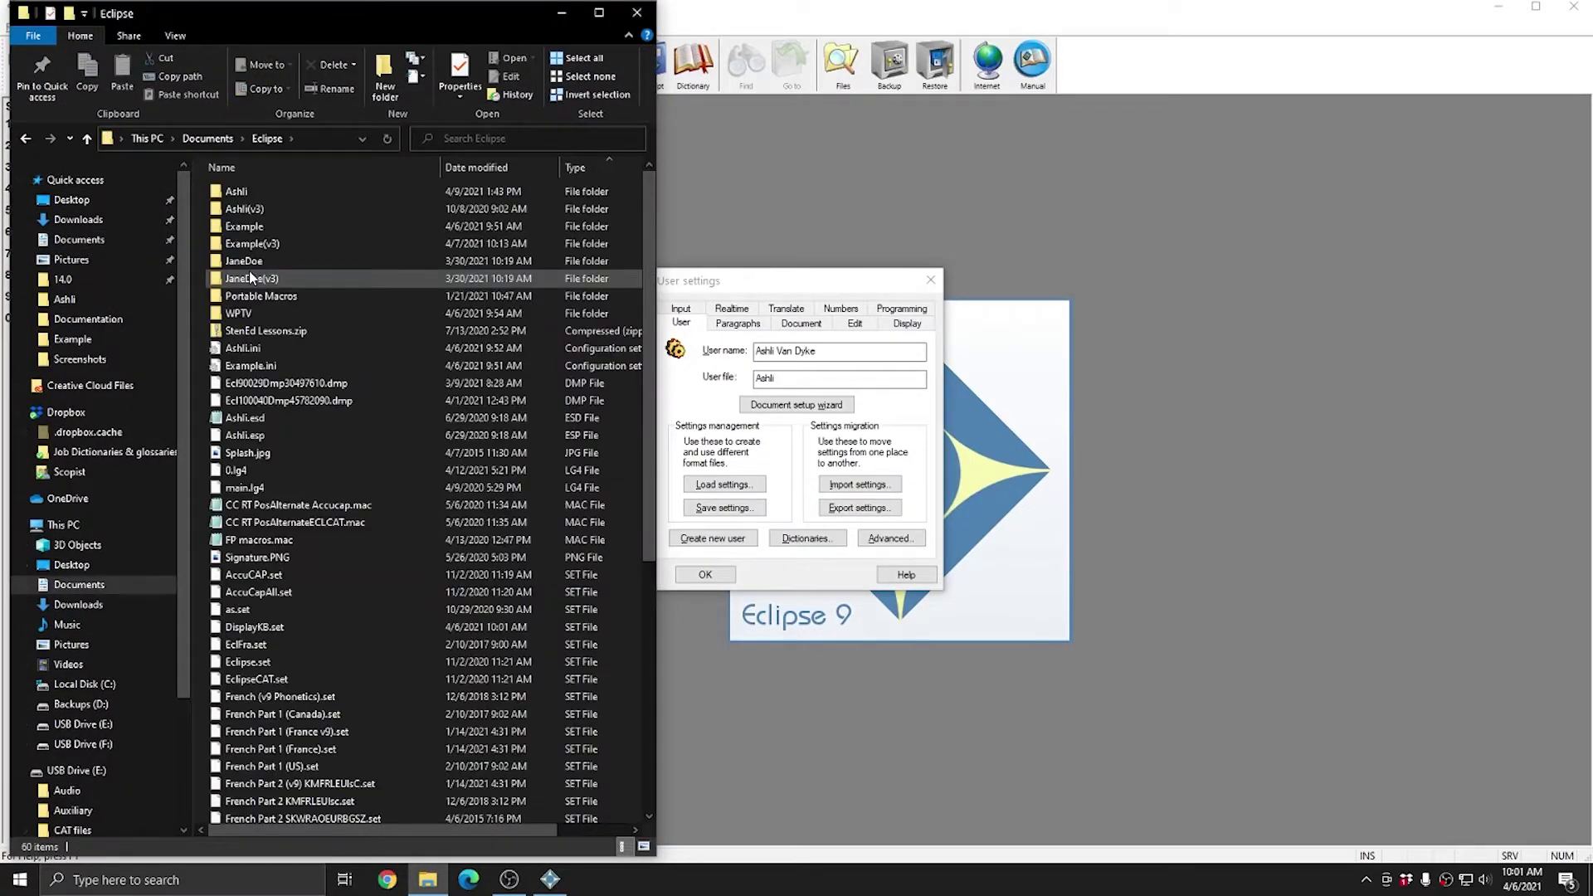
click(476, 167)
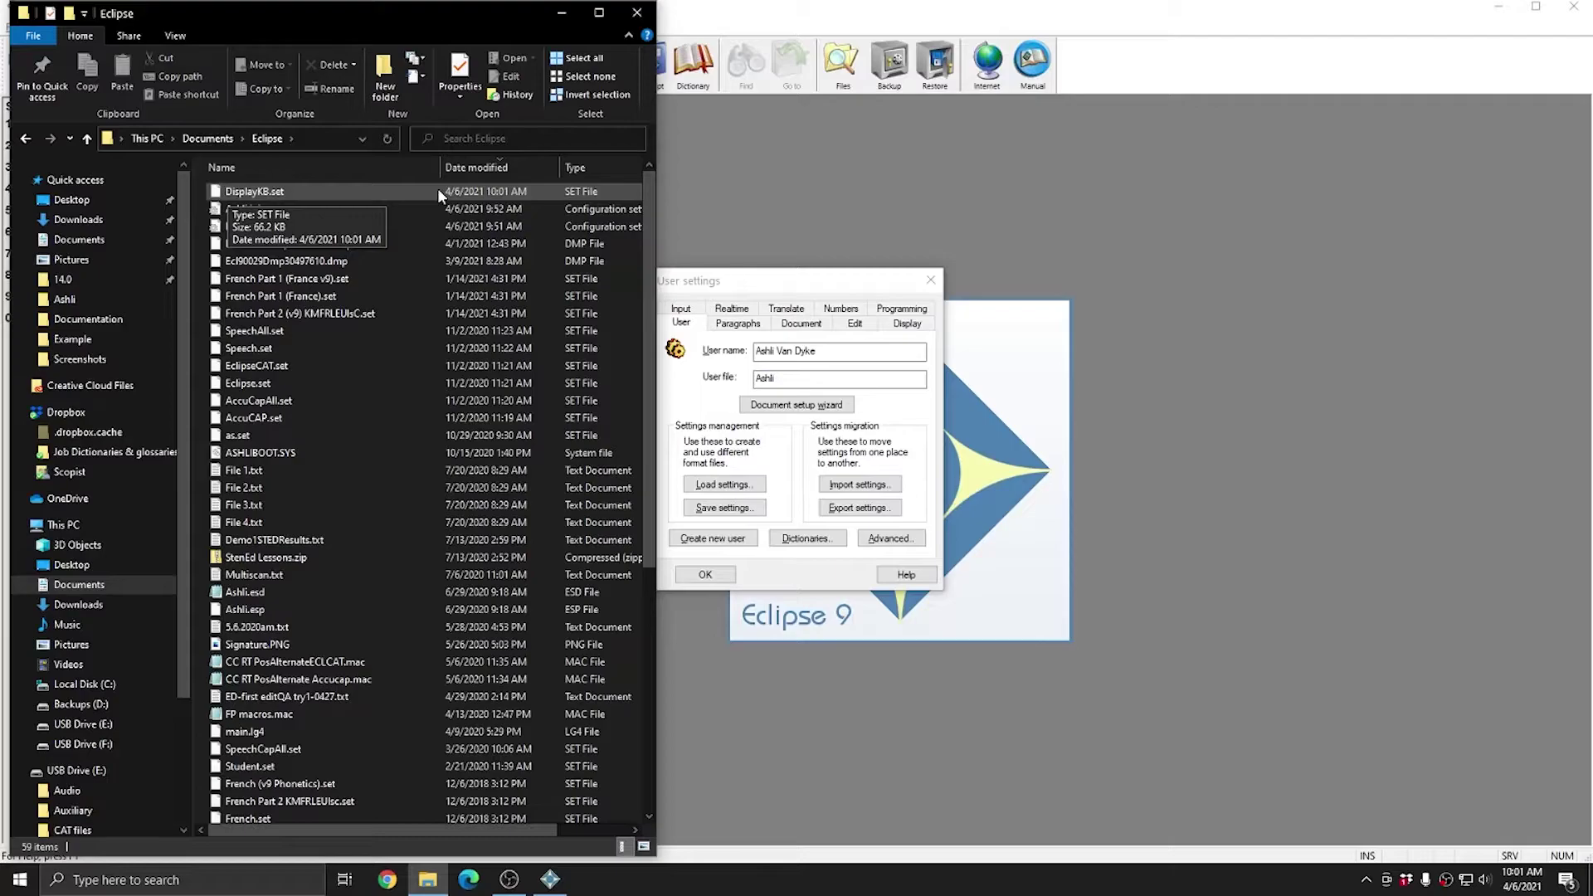
click(636, 12)
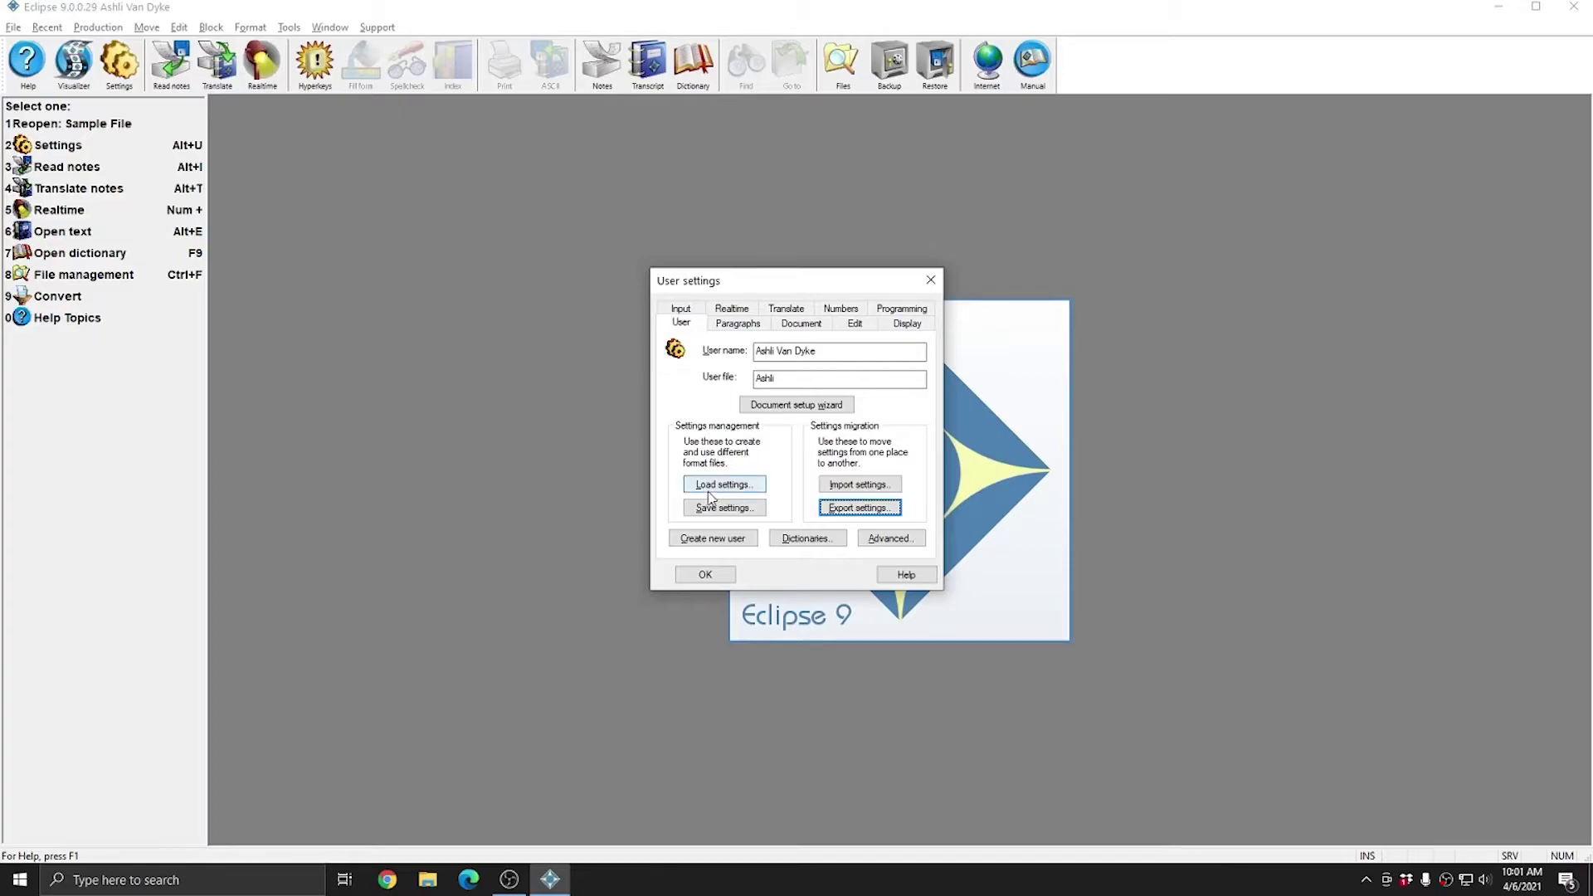
- Load the Example.ini user settings, check the user file field, and leave the user settings
click(746, 489)
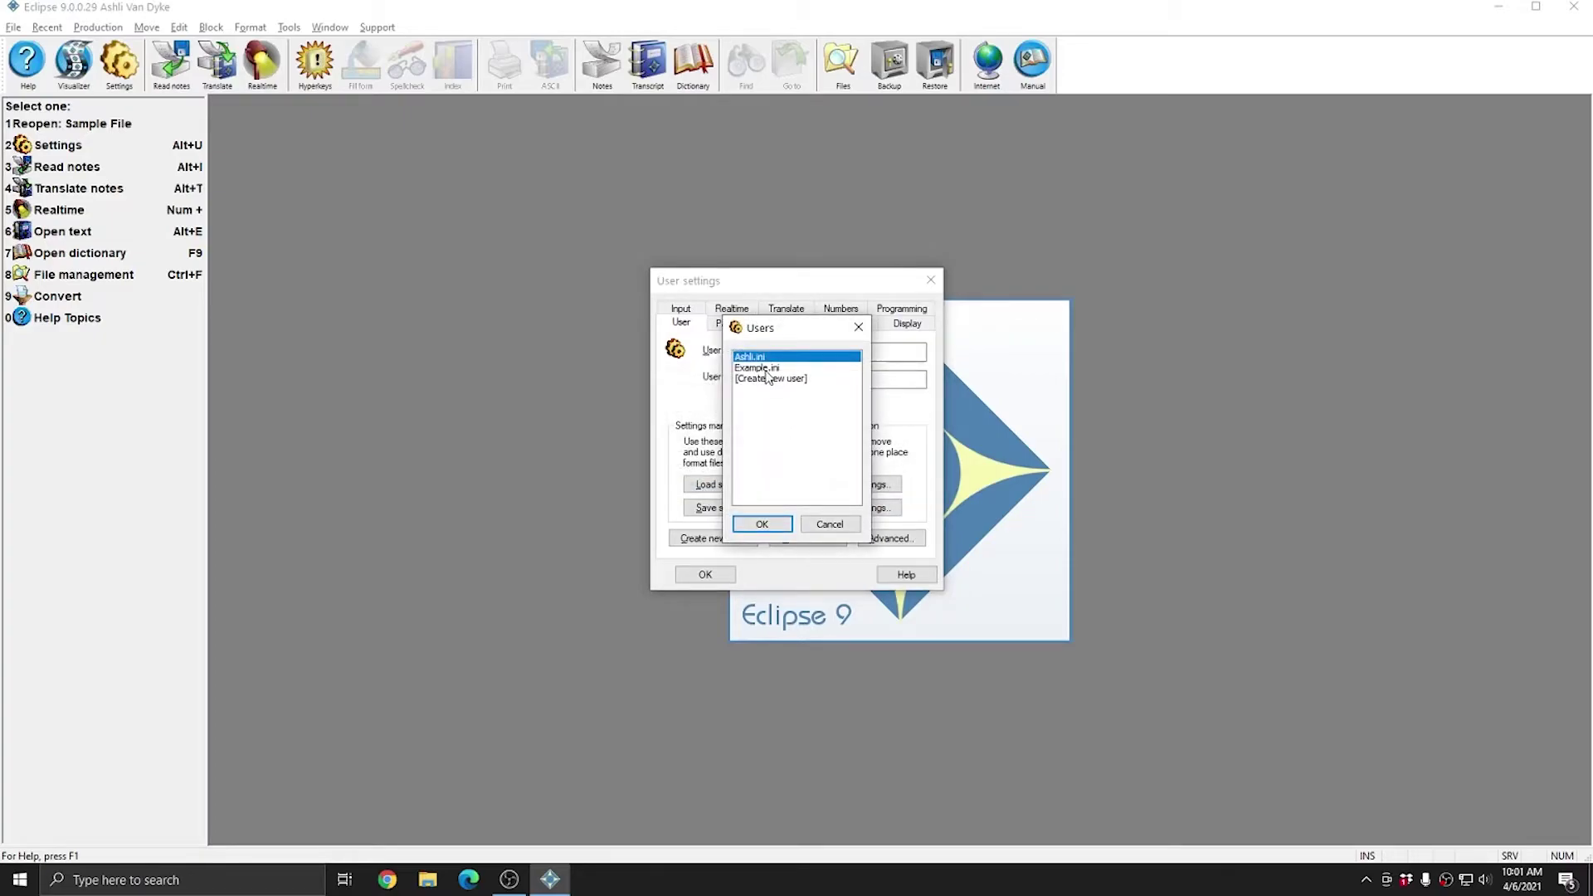
click(751, 370)
click(767, 523)
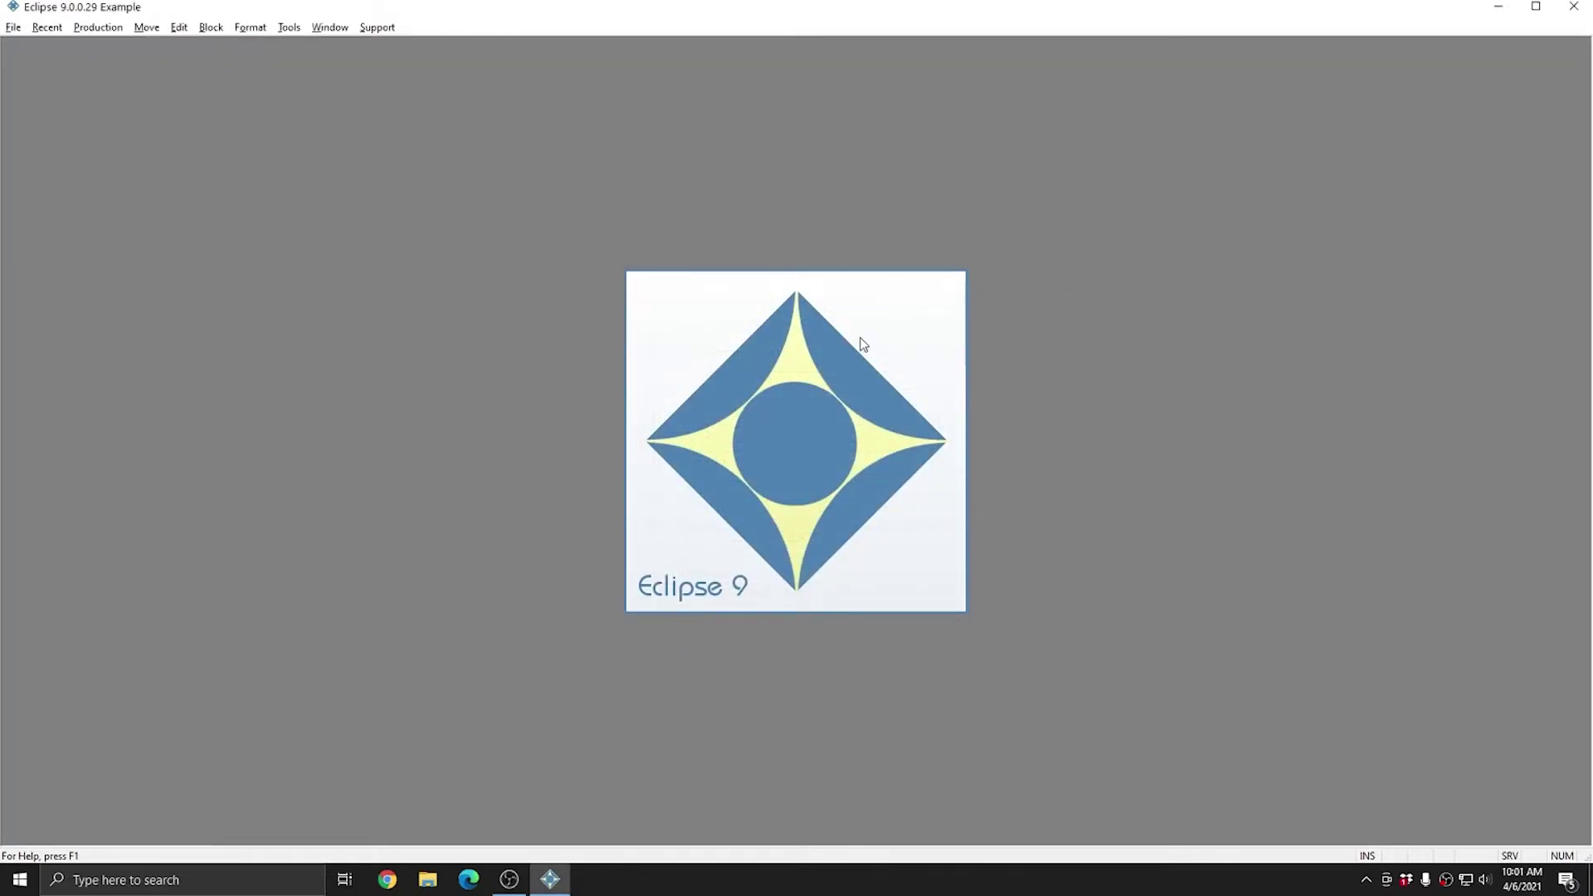
drag(836, 378, 761, 378)
click(816, 380)
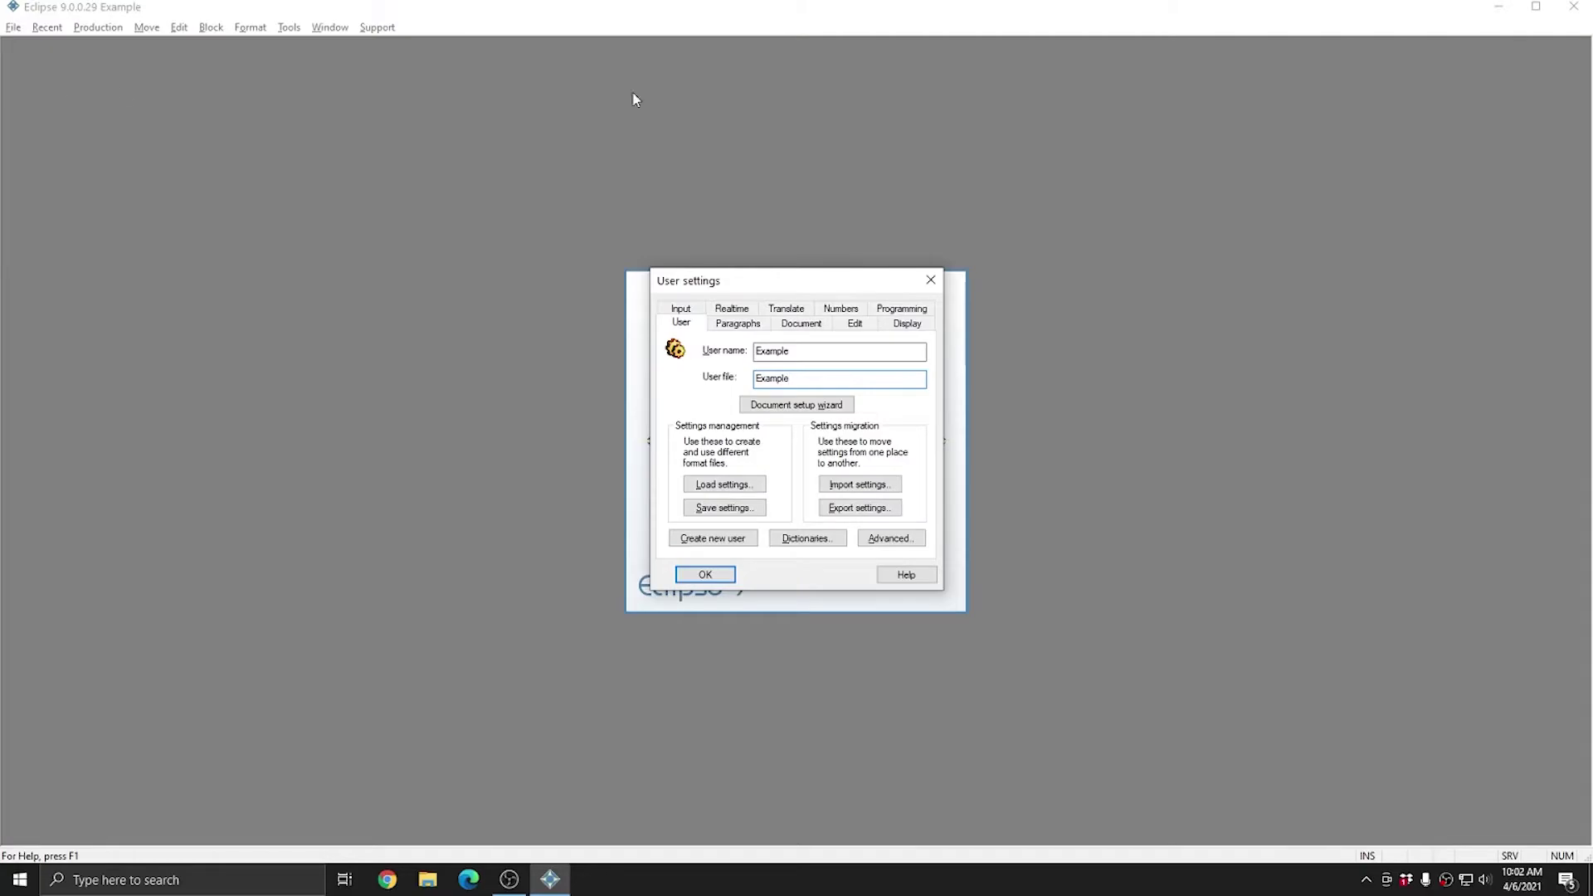
click(930, 279)
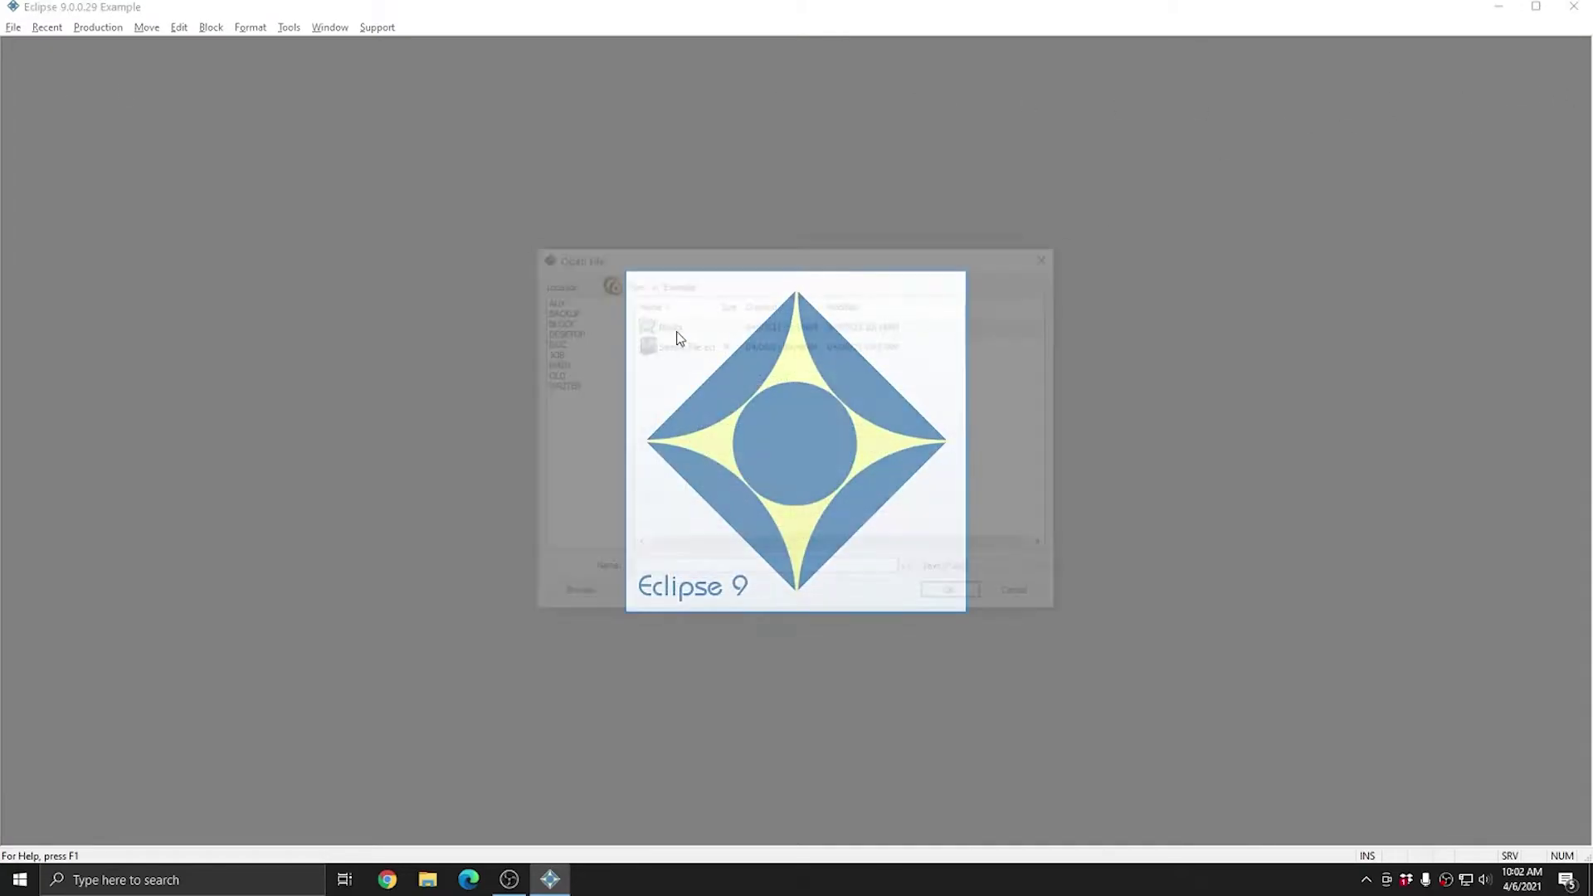
- Open the Example user's Sample File, examine its transcript layout and colours, and close it
double_click(677, 345)
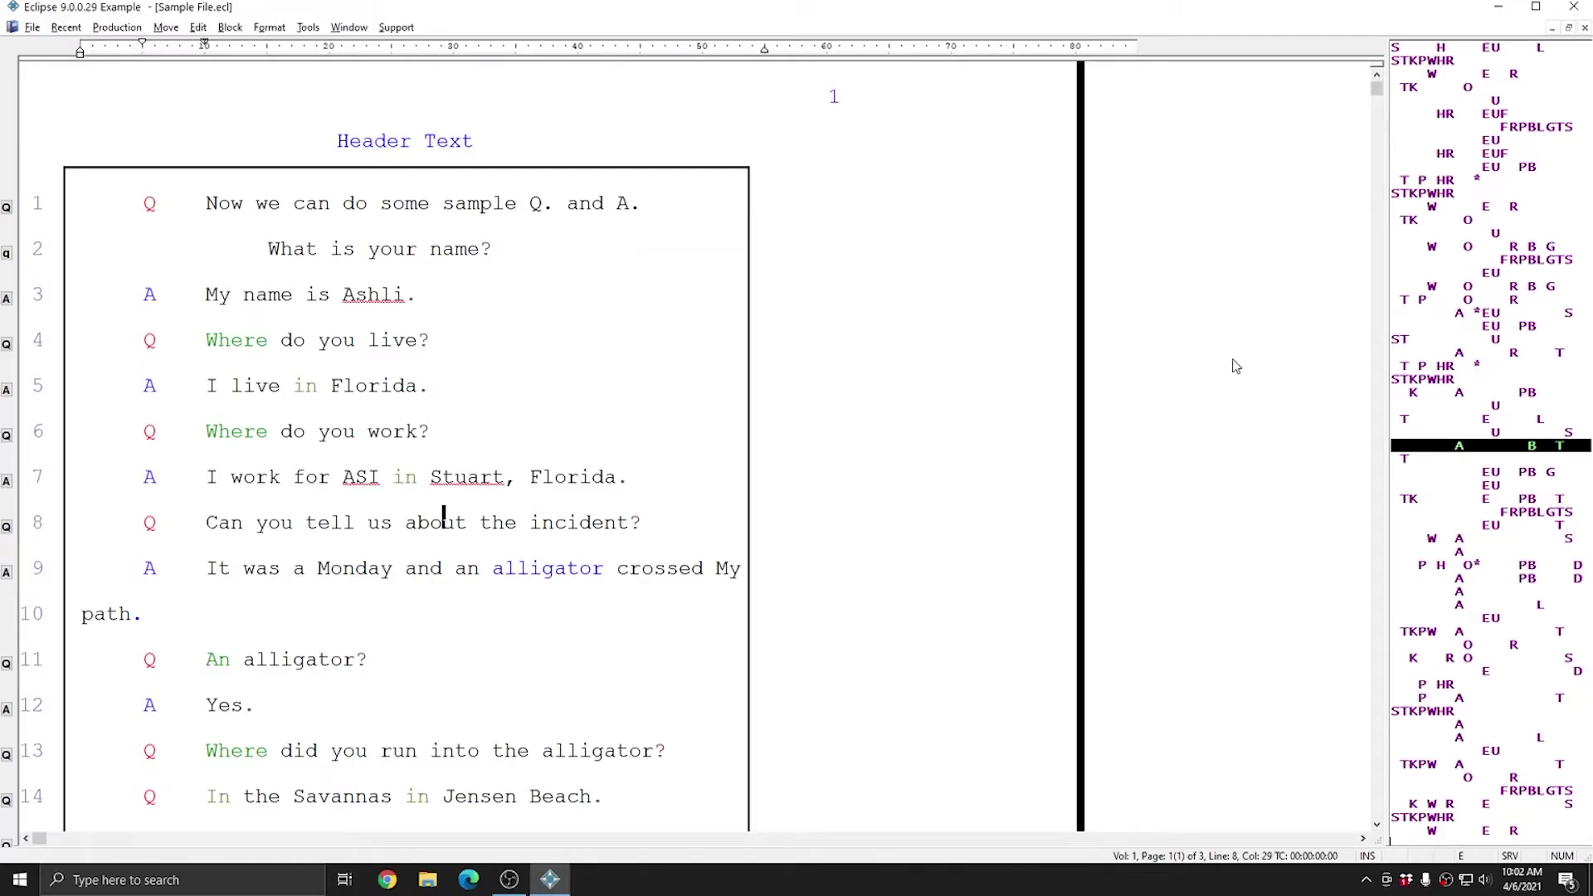
drag(208, 204, 426, 690)
click(426, 691)
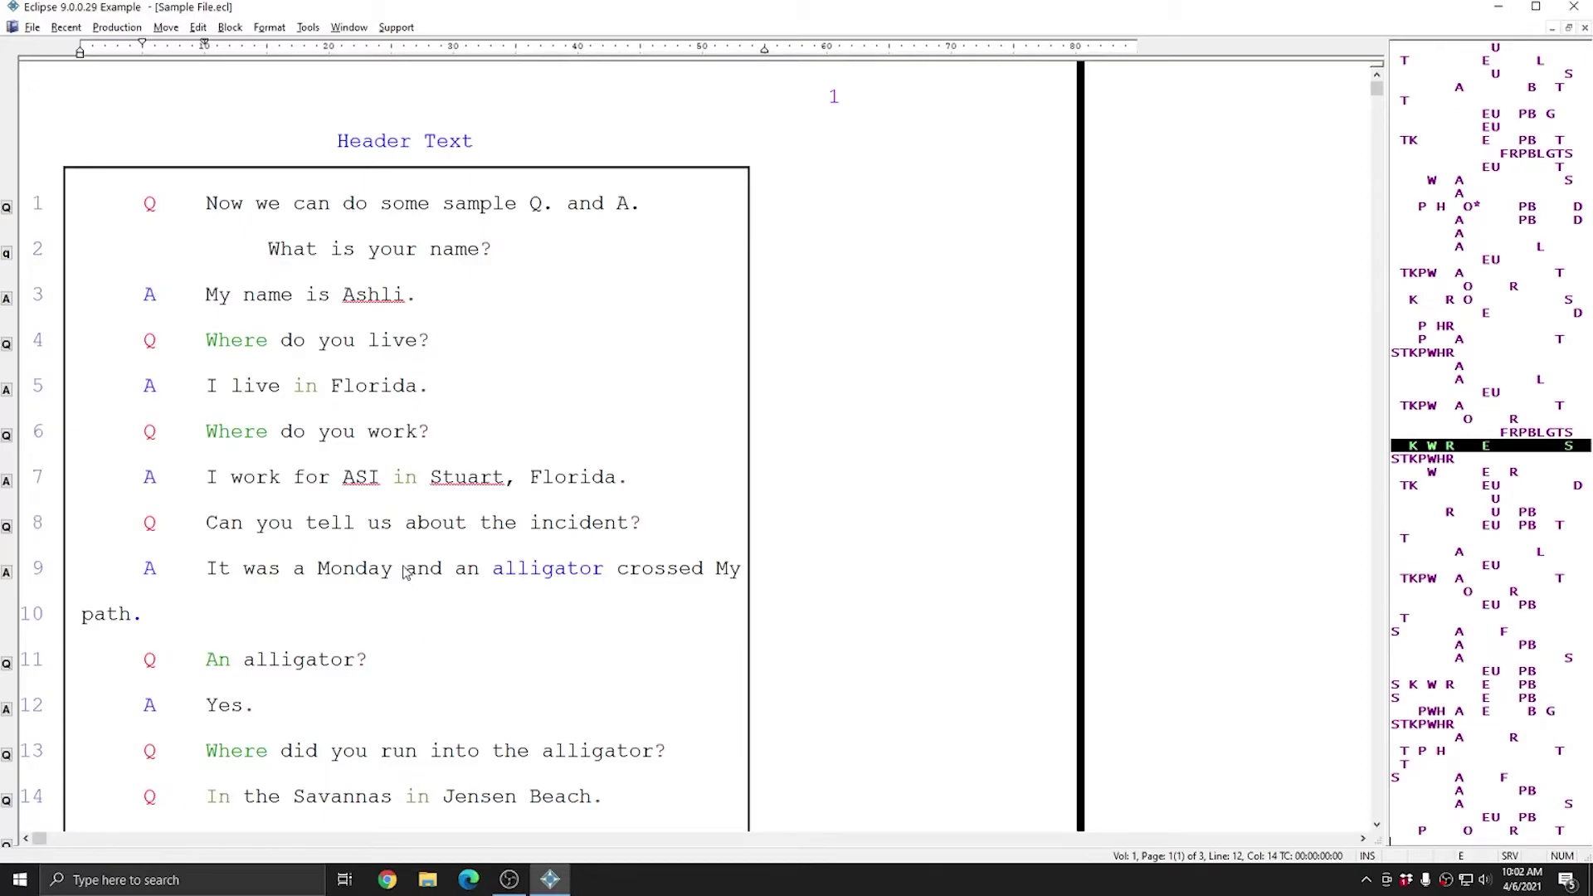
key(ctrl+F4)
- Import the Keyboard setup and Display settings from DisplayKB.set into the Example user
key(ctrl+u)
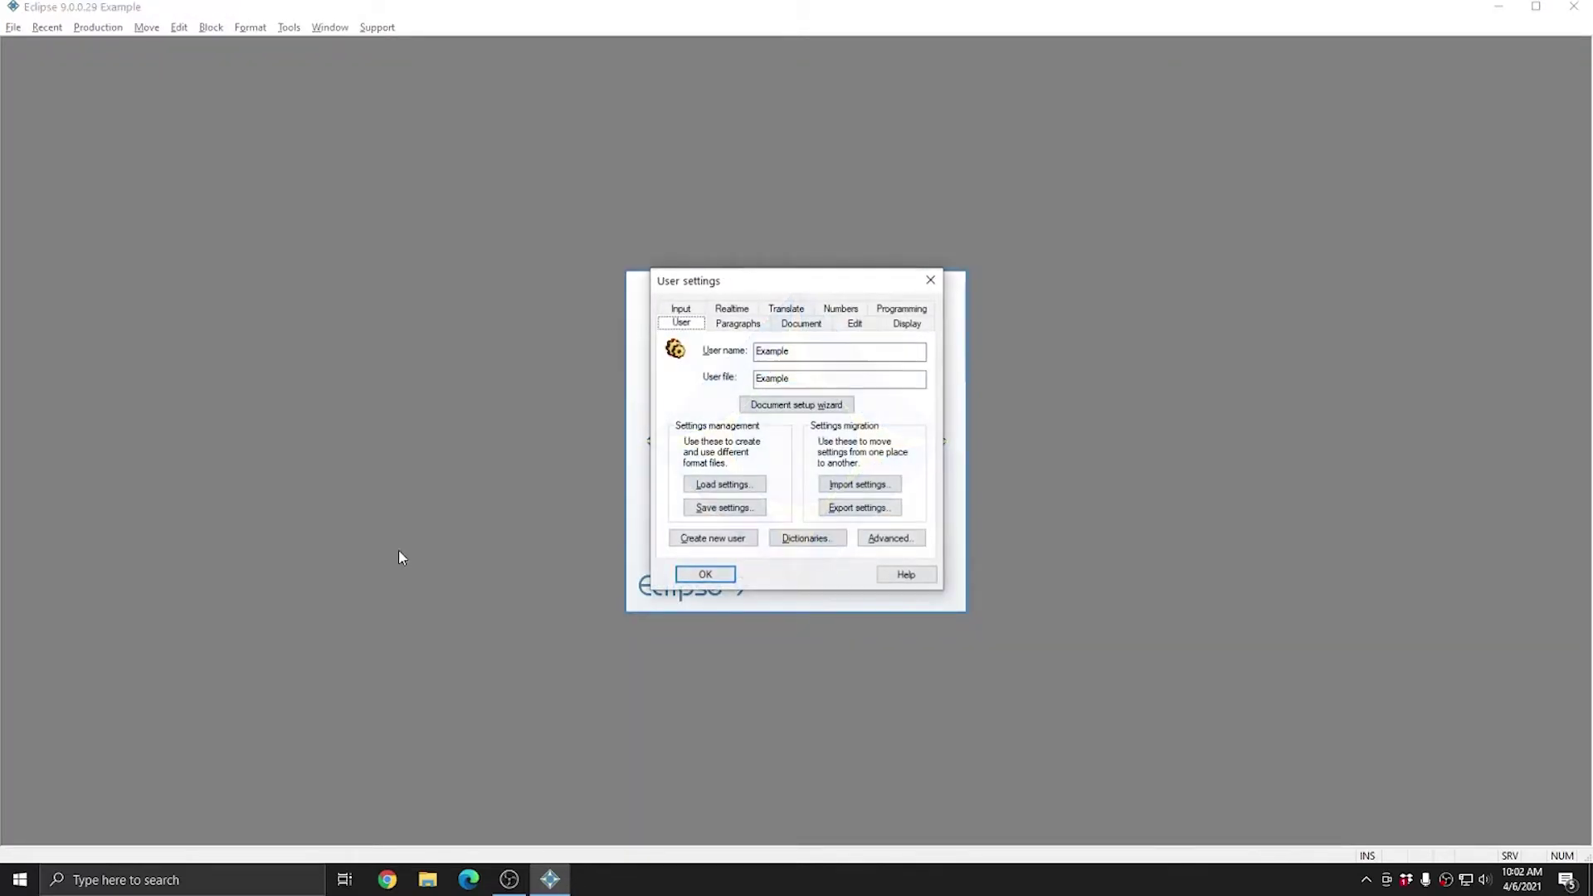
click(867, 484)
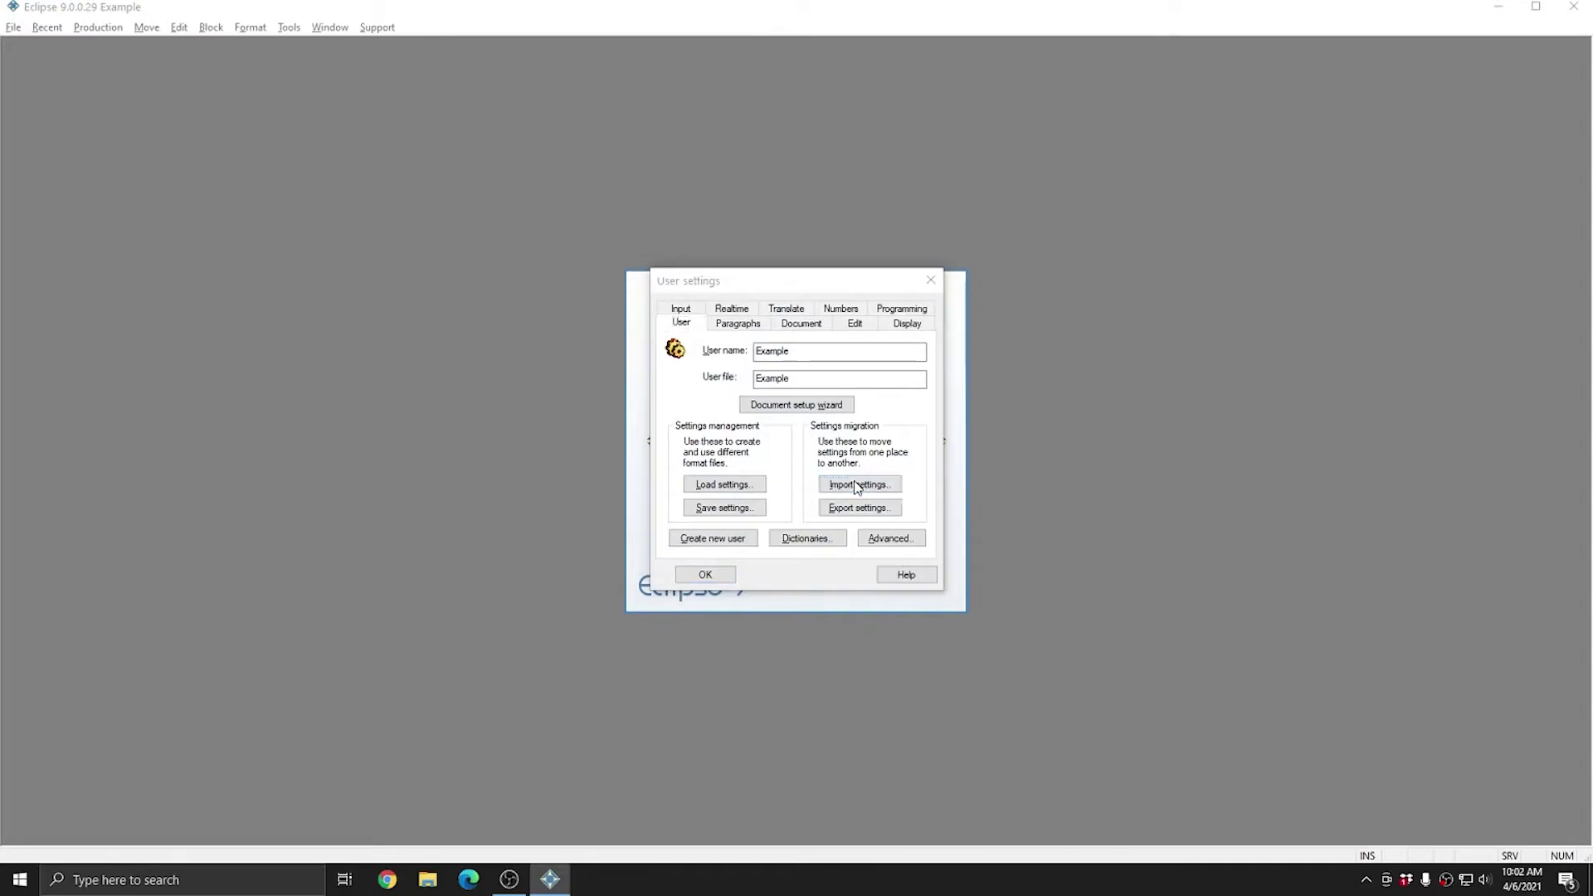
scroll(754, 370, down, 3)
click(655, 366)
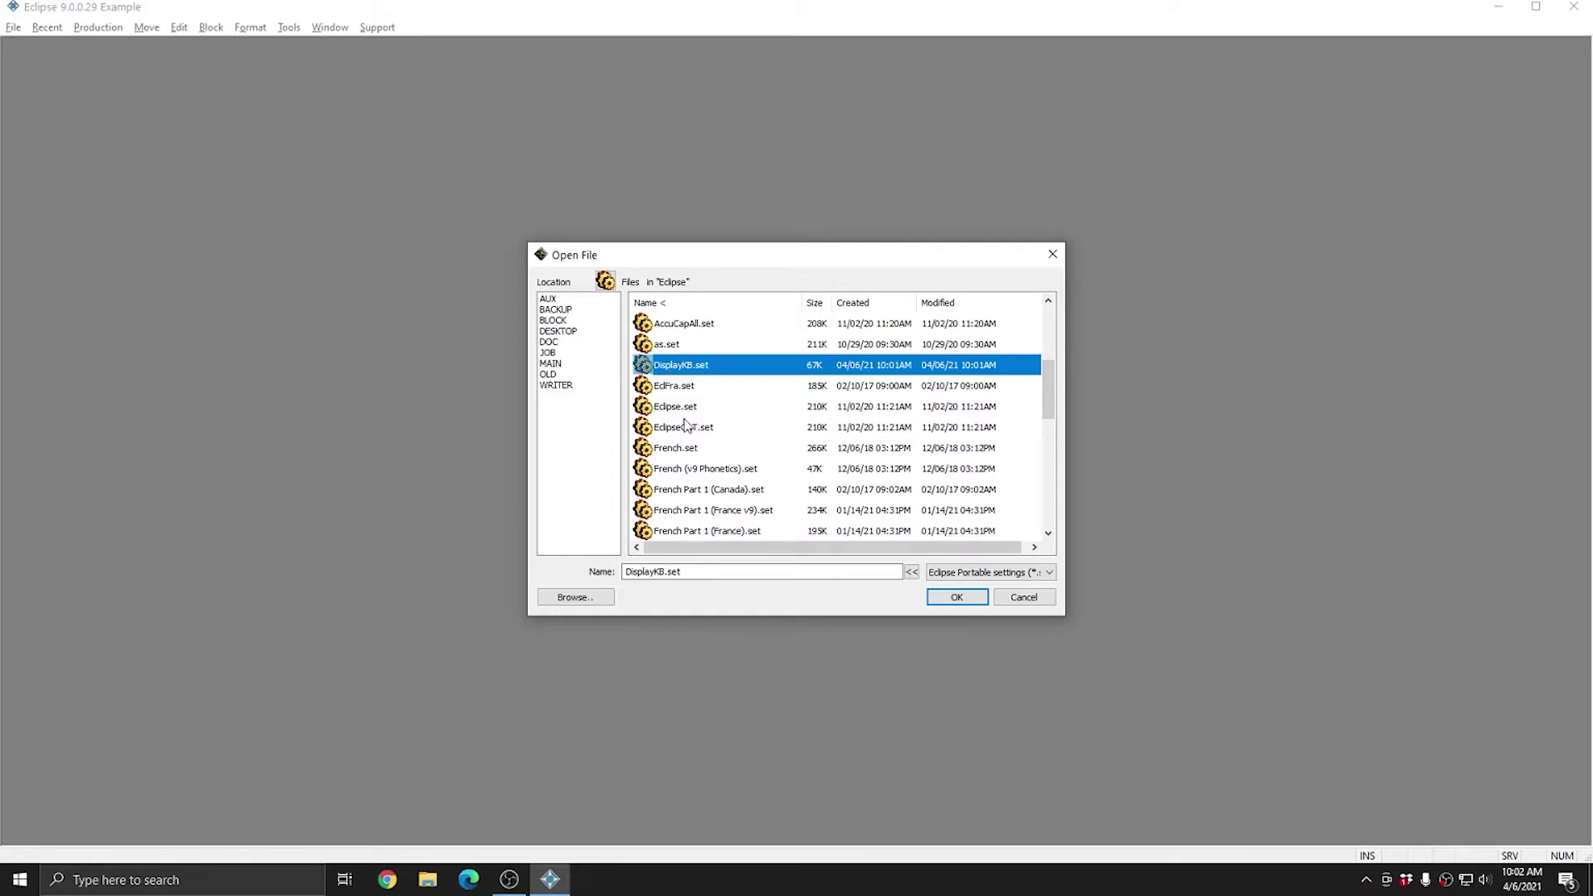
click(954, 597)
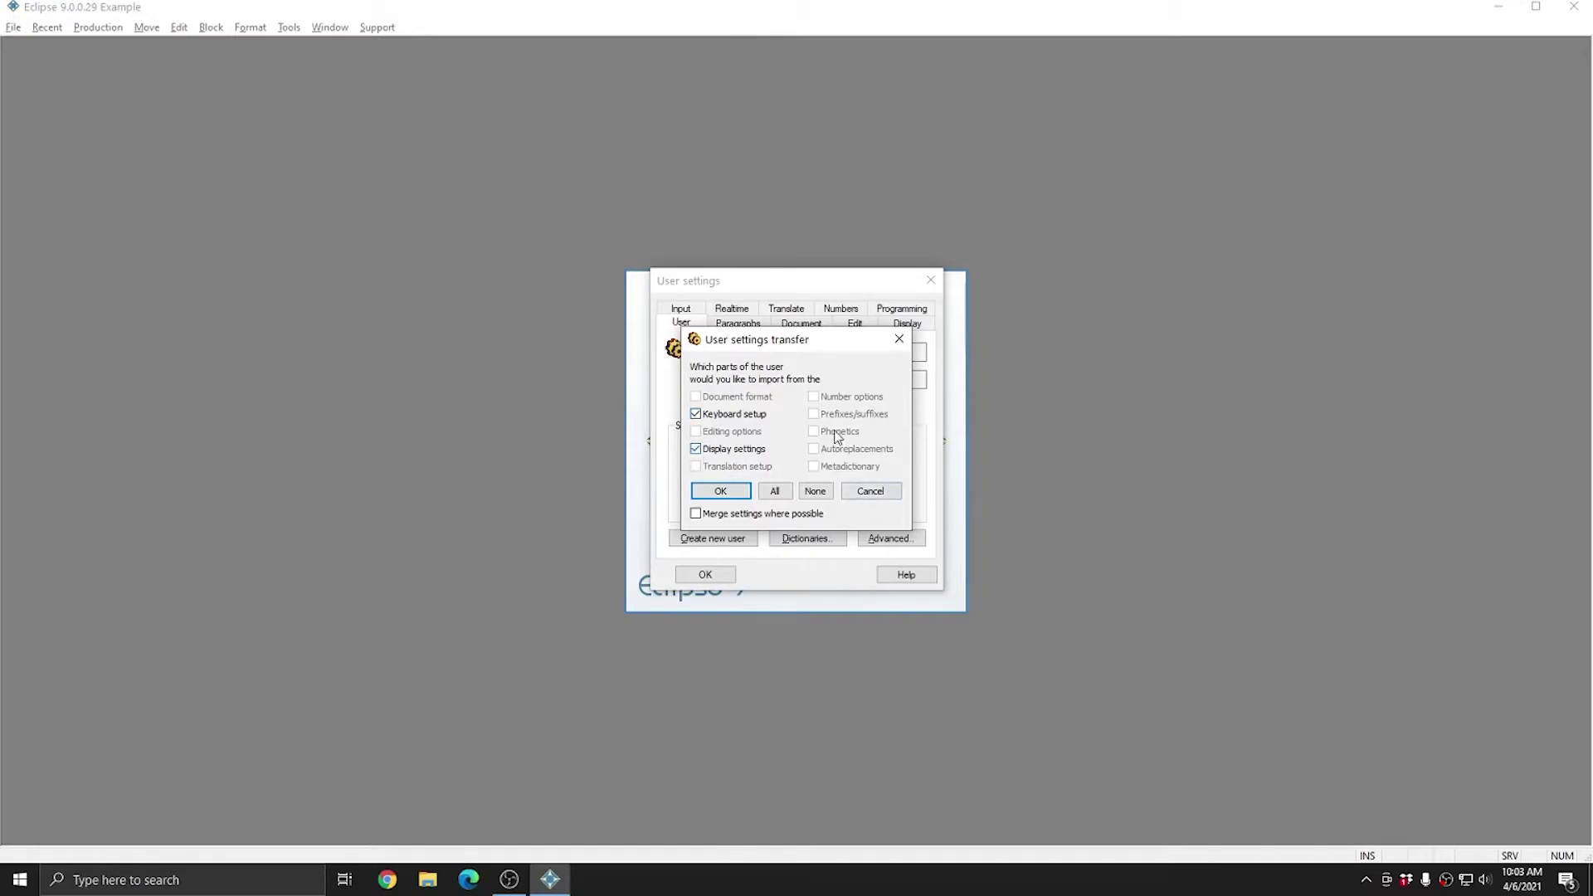
click(713, 493)
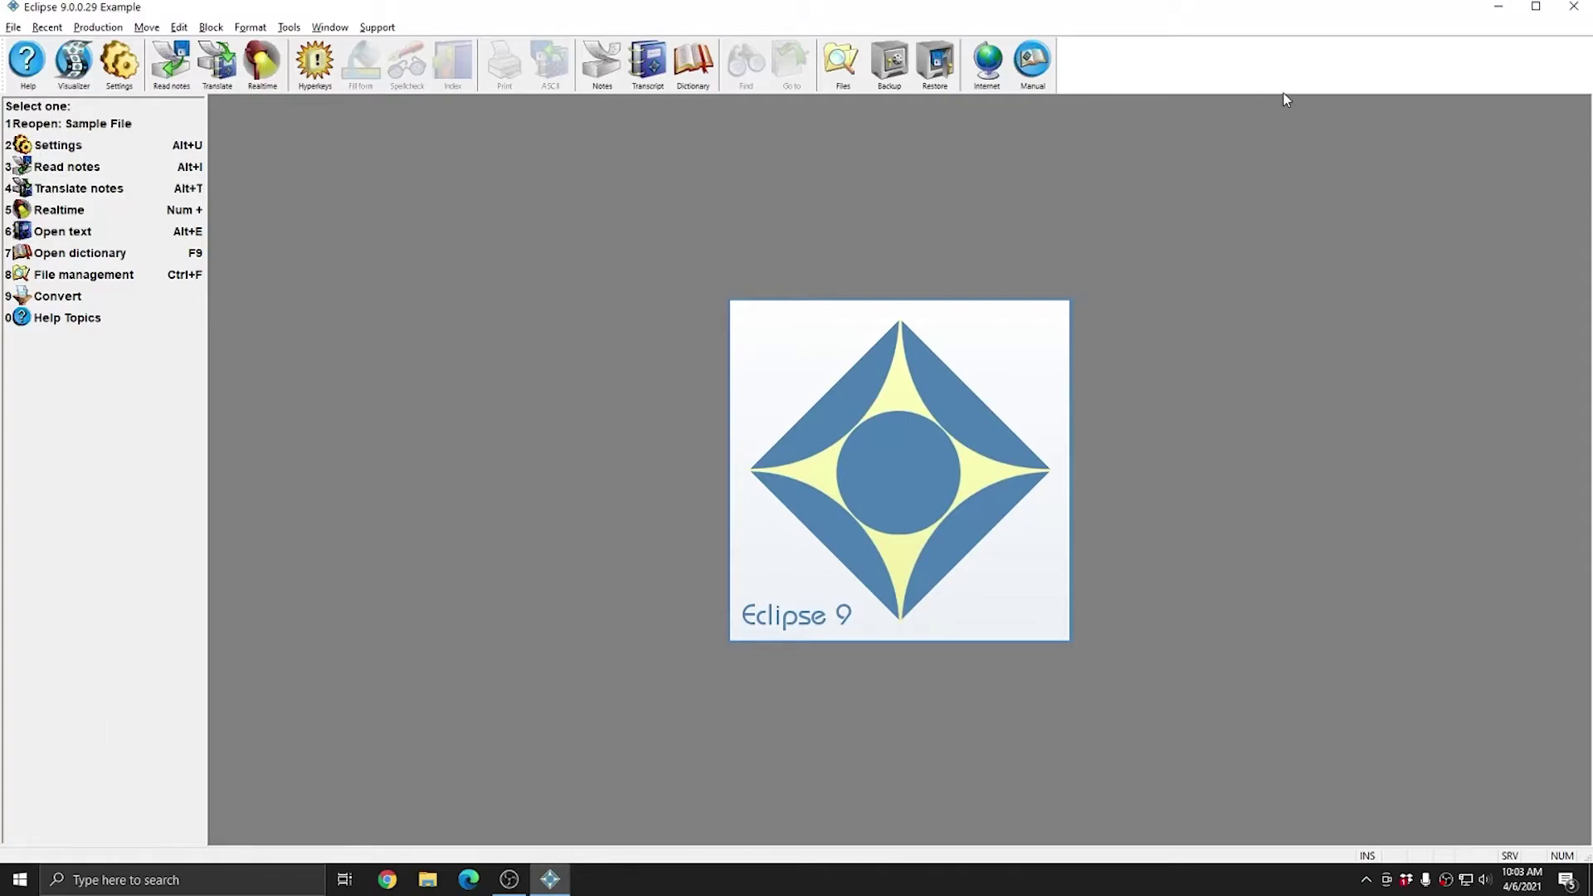
- Reopen the Sample File and examine how the transcript looks with the imported display settings
click(87, 133)
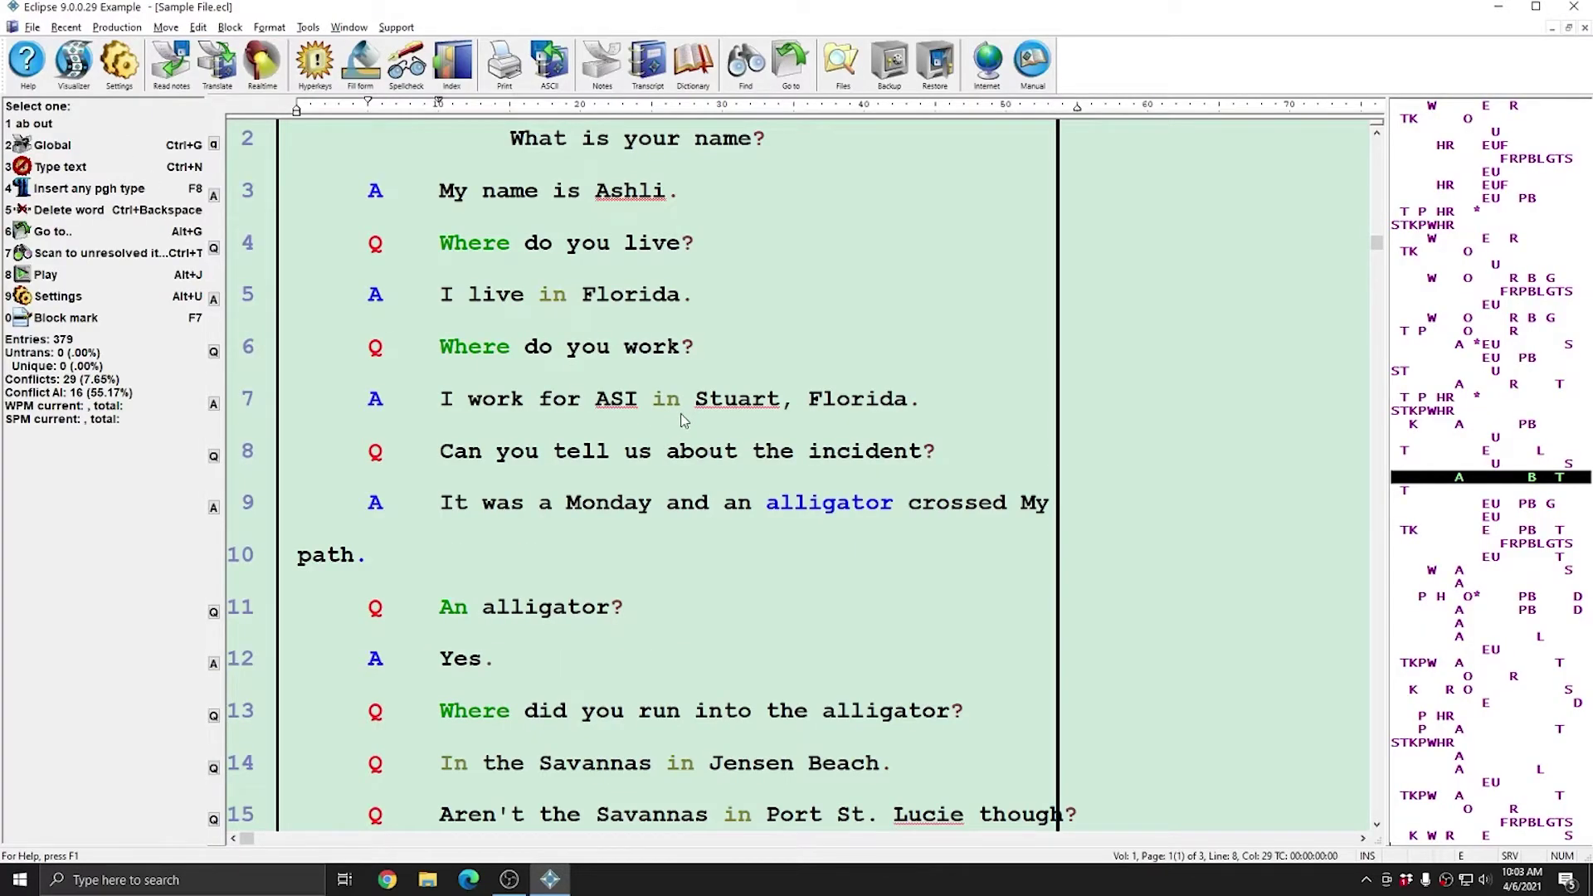
drag(438, 201, 585, 502)
click(594, 463)
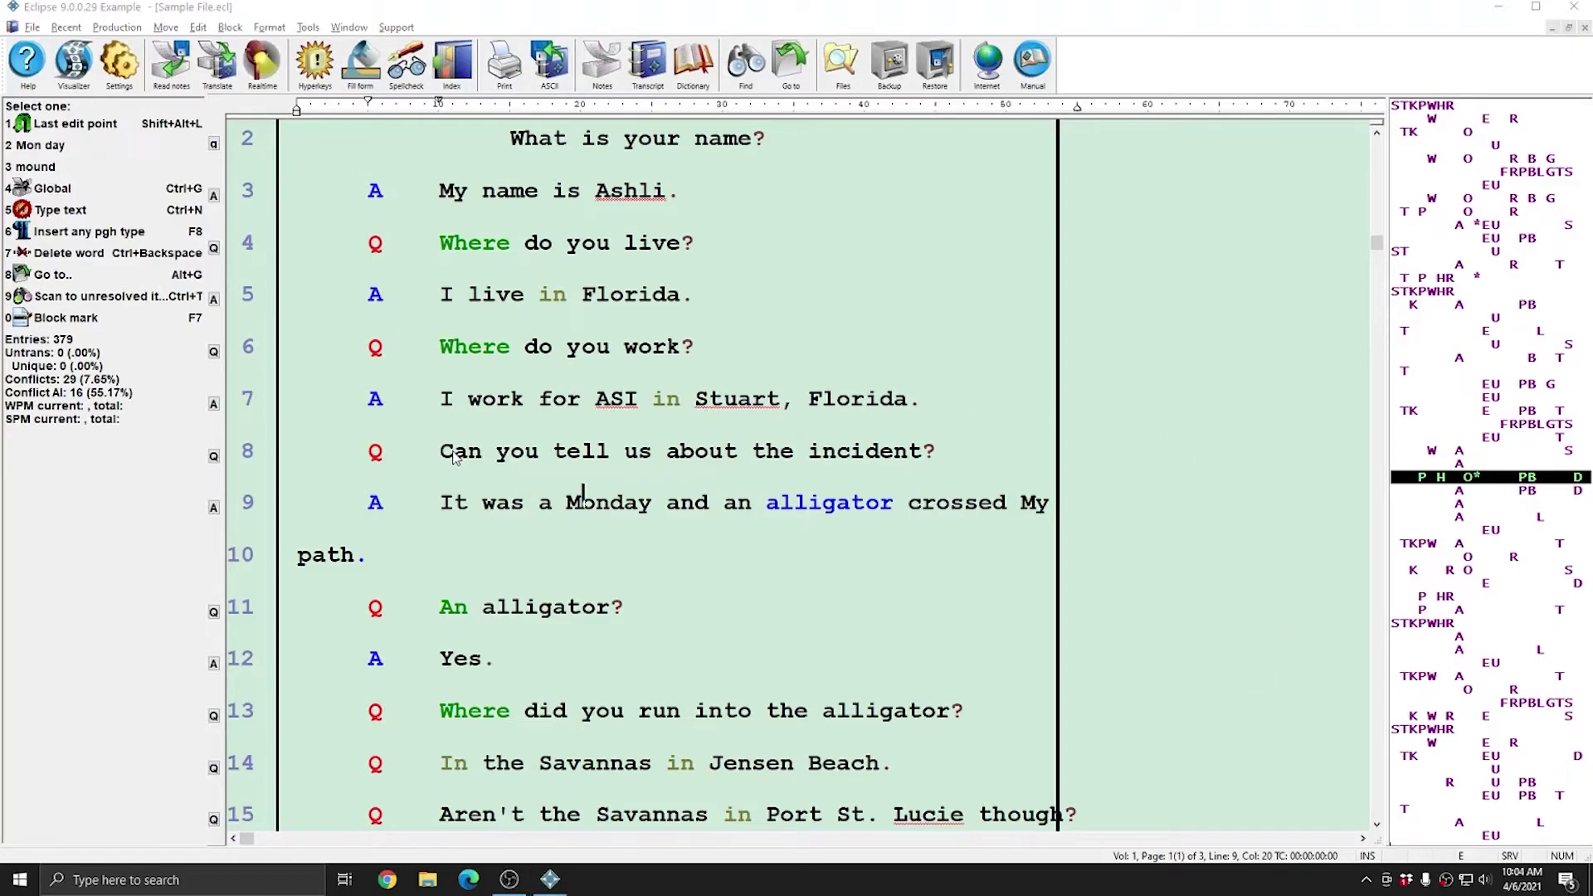
- Examine the Example user's macro list and keyboard definitions in the Edit settings
click(119, 66)
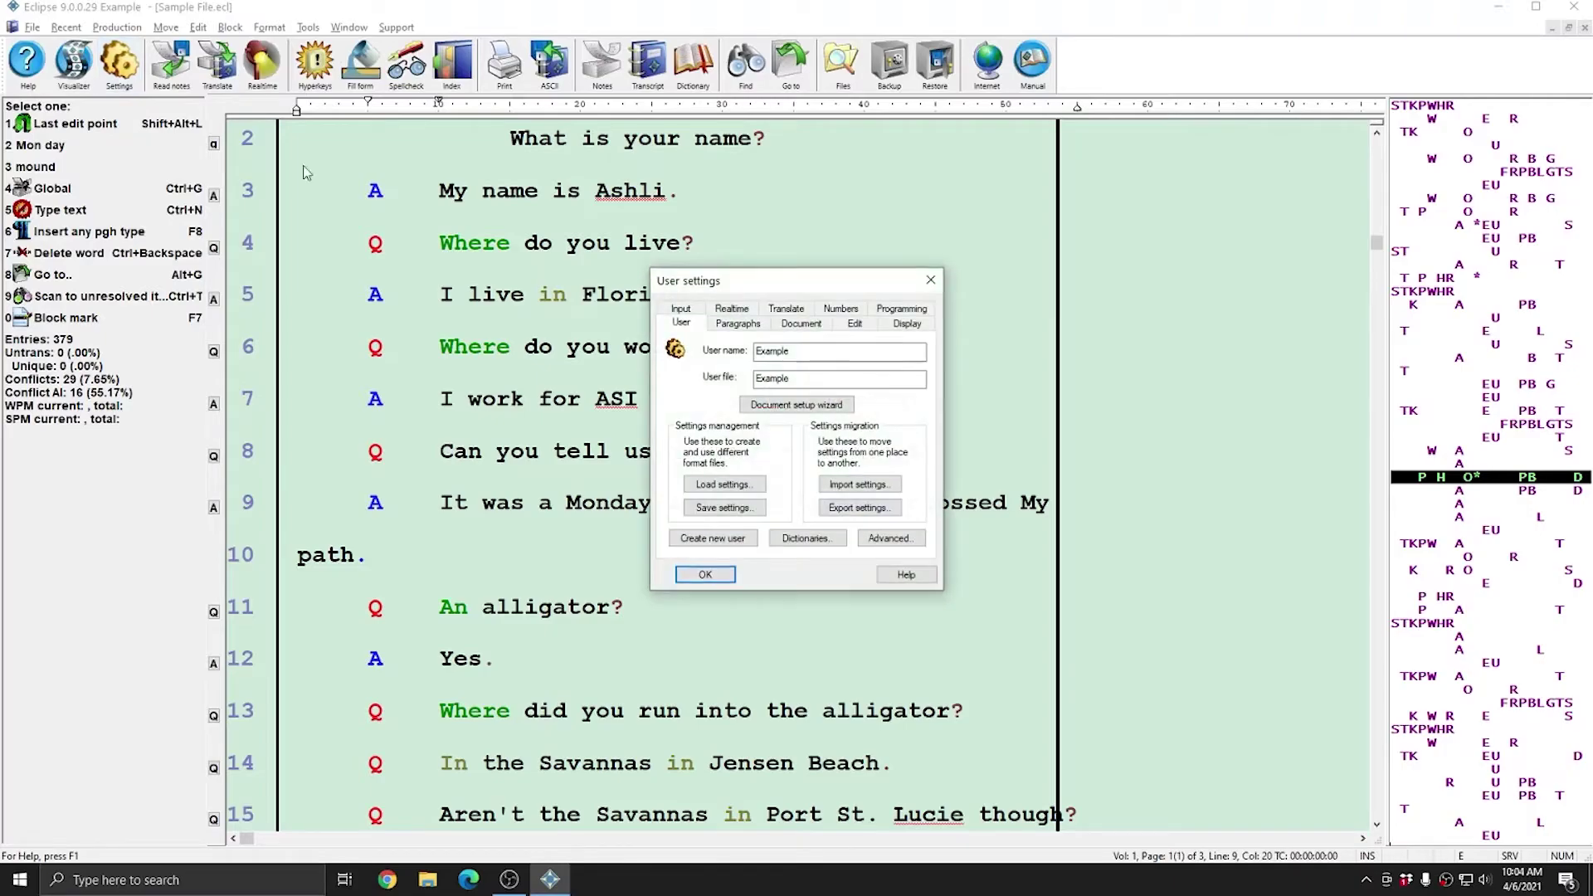
click(855, 323)
click(775, 343)
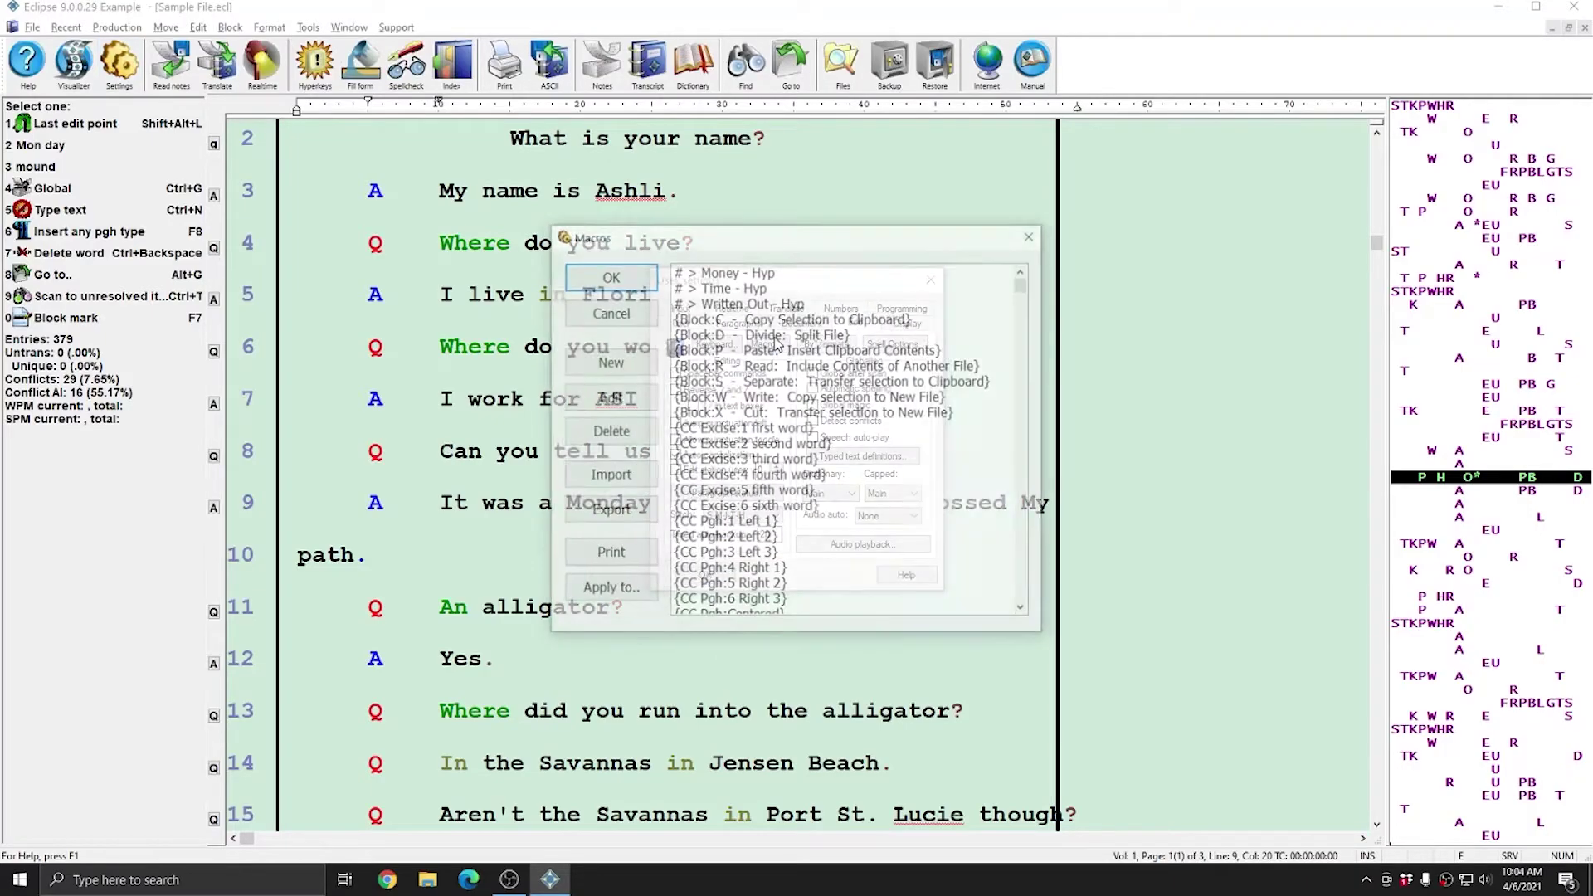
click(822, 459)
scroll(797, 540, down, 6)
scroll(797, 539, down, 12)
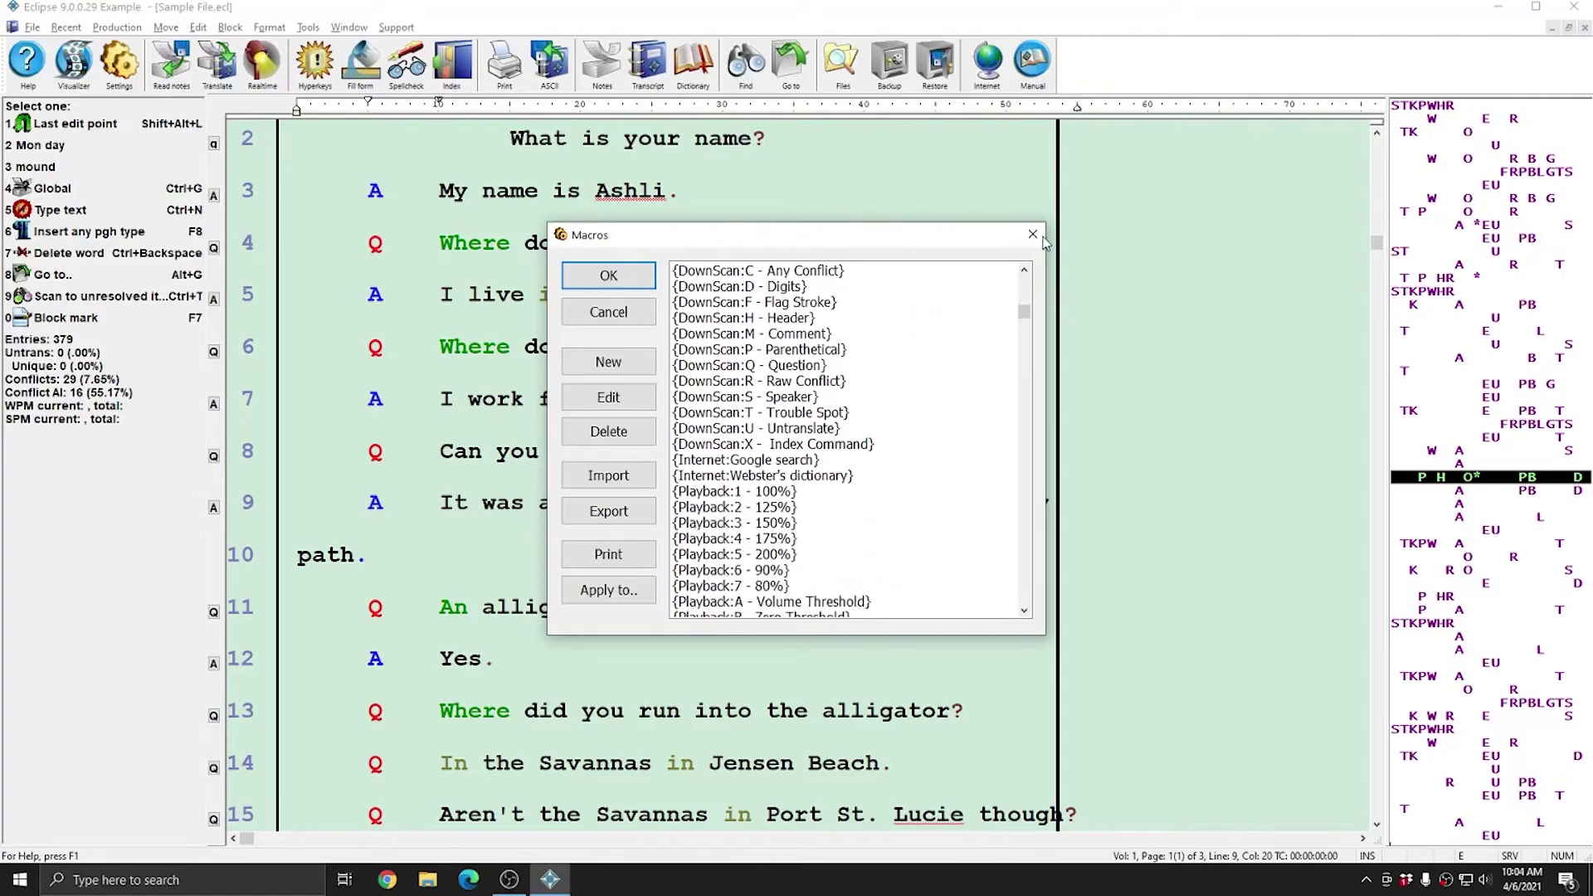
click(1034, 235)
click(709, 345)
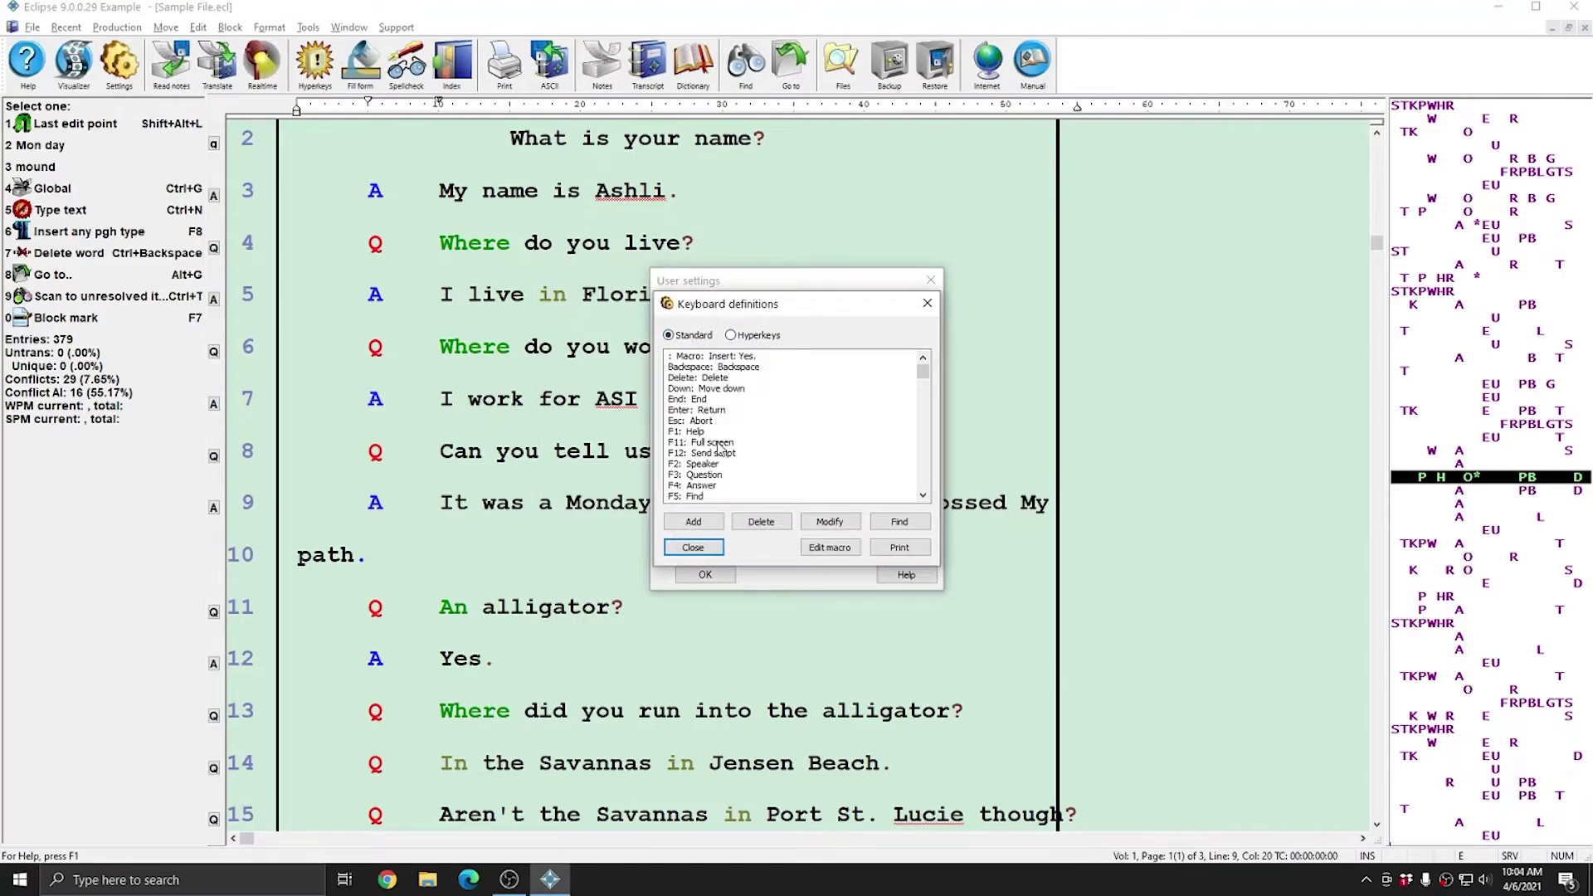
click(927, 303)
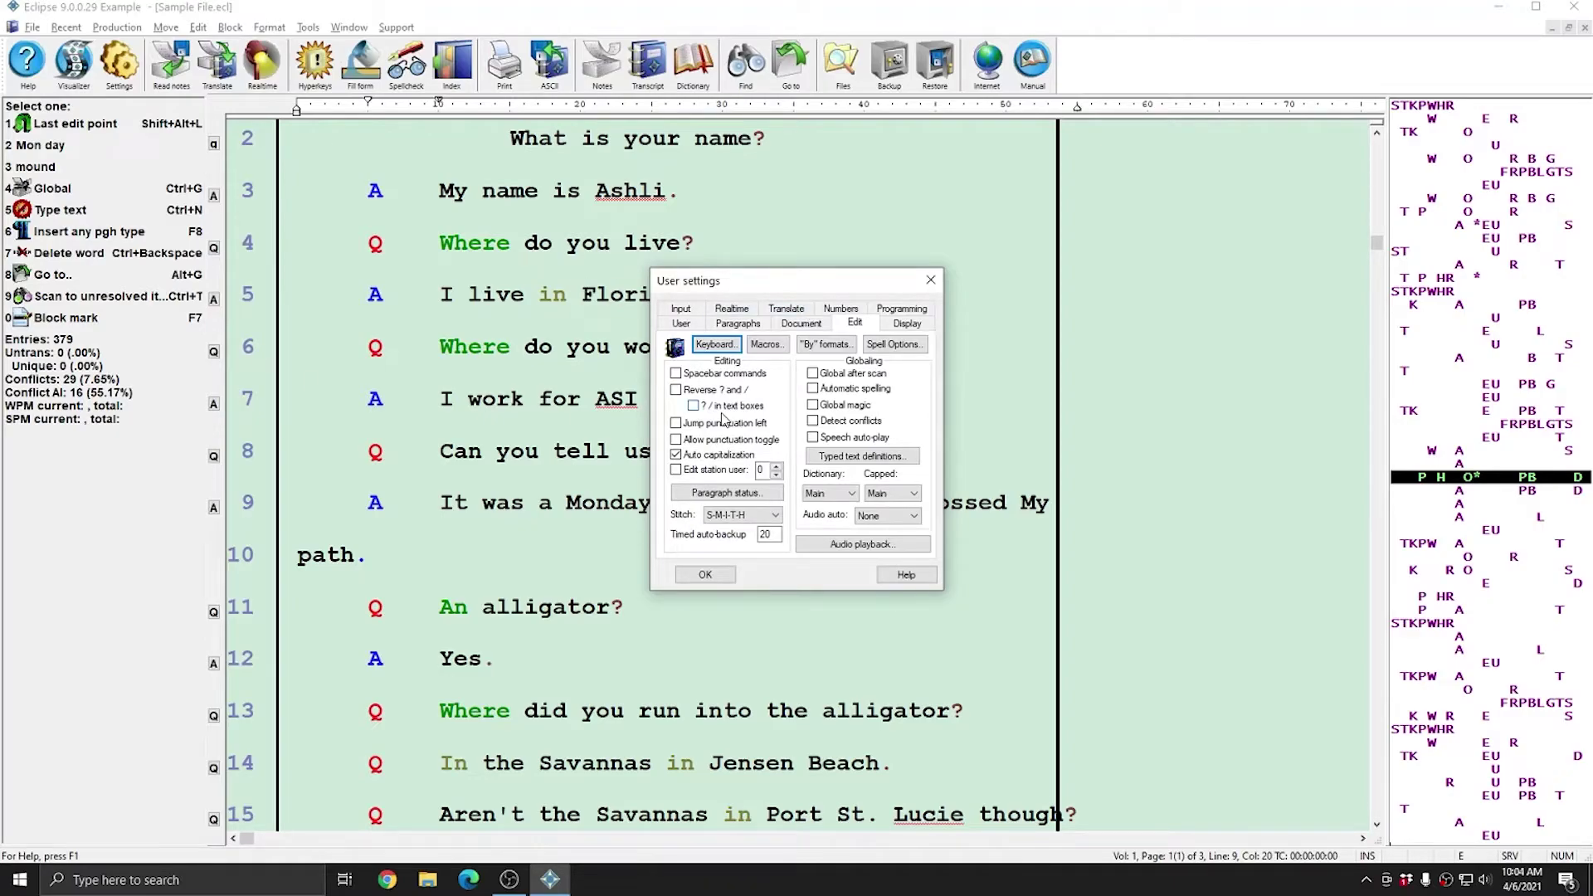
- Compare the Fixed, Question, Answer and Speaker paragraph settings between the current document and the master format
click(738, 323)
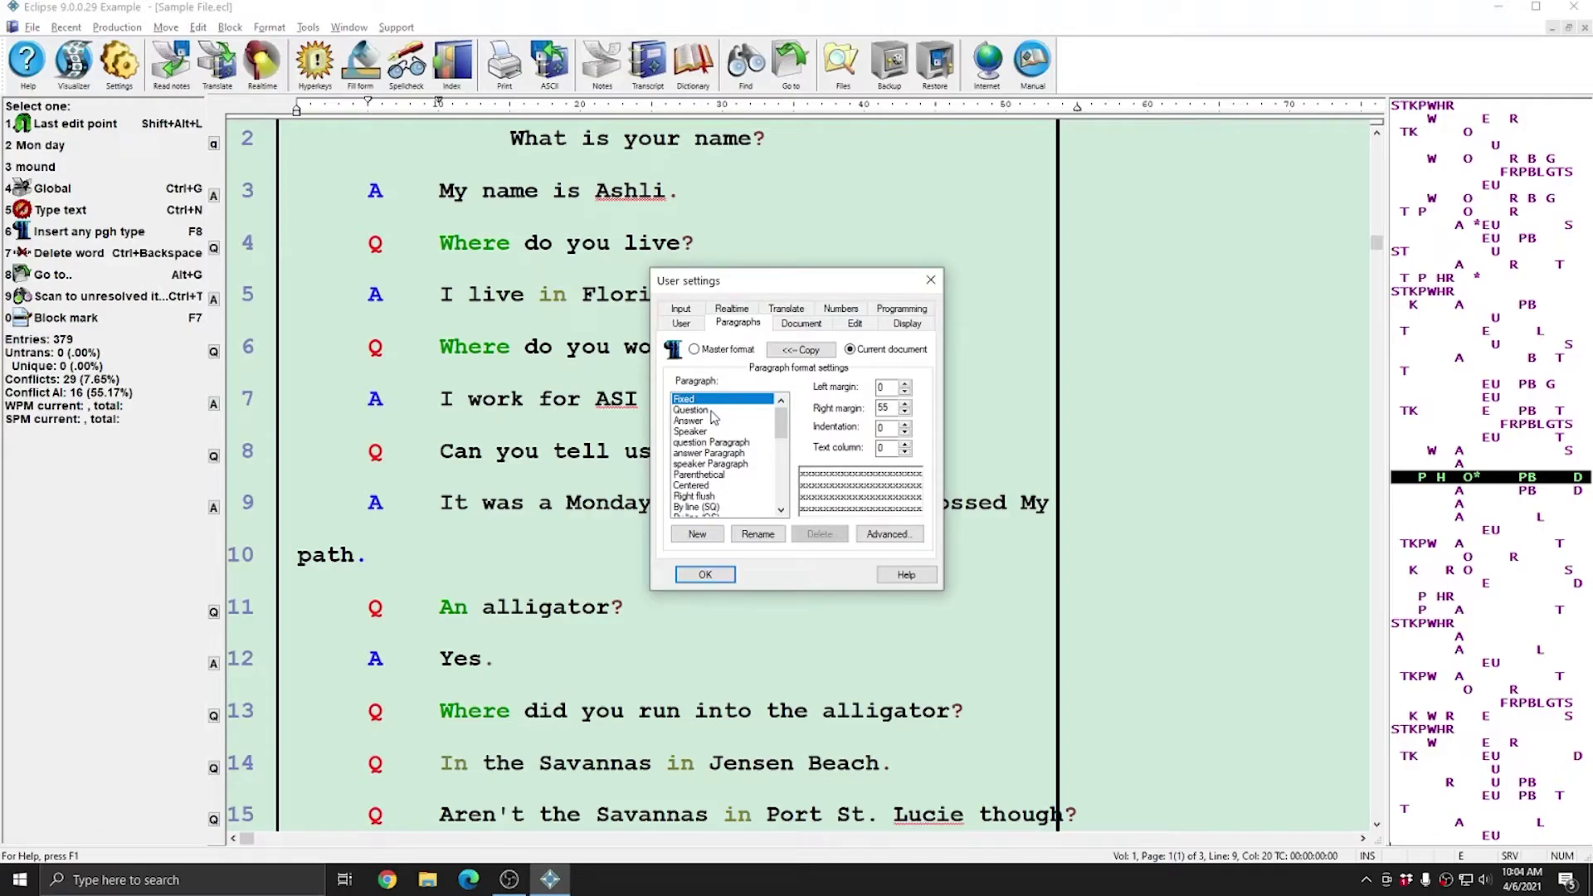
click(714, 411)
click(698, 422)
click(698, 432)
click(697, 410)
click(694, 399)
click(722, 351)
click(696, 411)
click(696, 442)
click(692, 432)
click(693, 410)
click(688, 400)
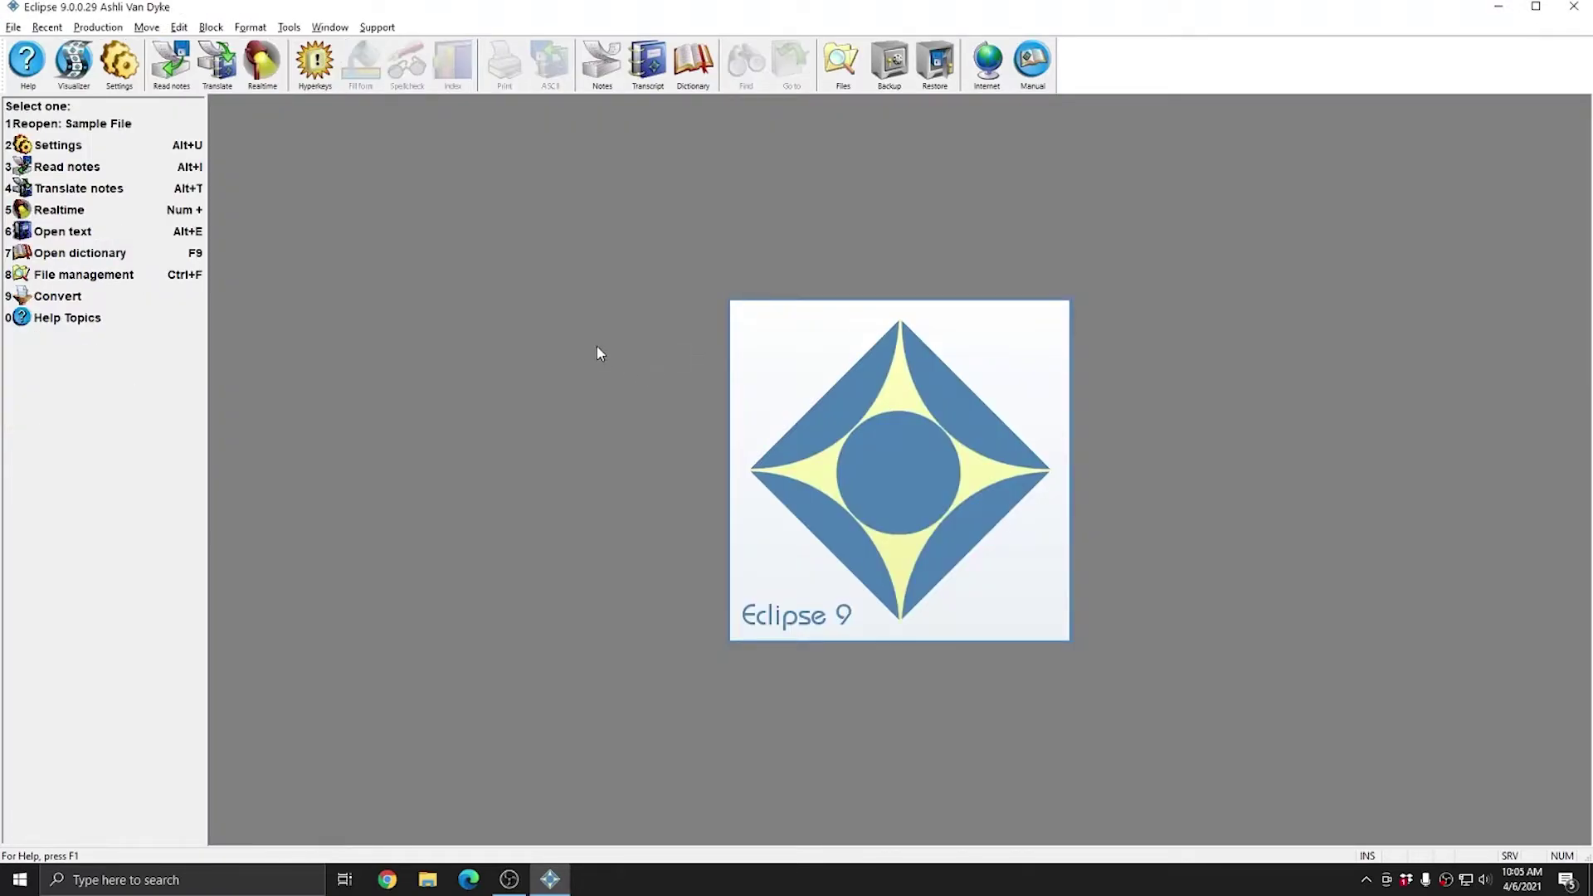
- Start an export of the user settings with every part selected
click(119, 61)
click(857, 509)
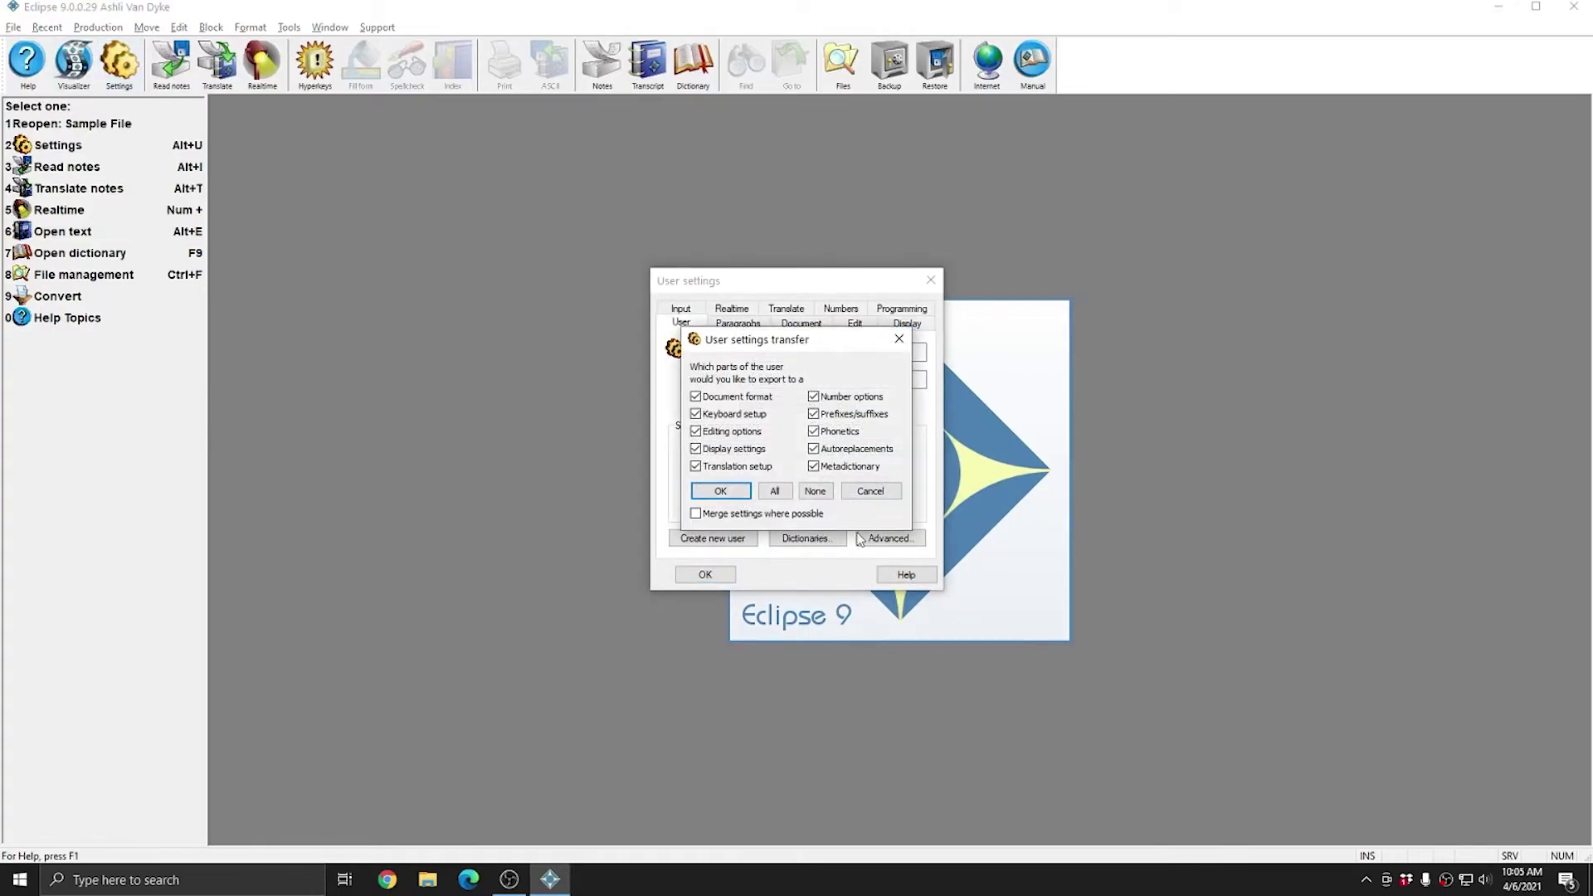
click(815, 492)
click(722, 397)
click(784, 493)
click(734, 493)
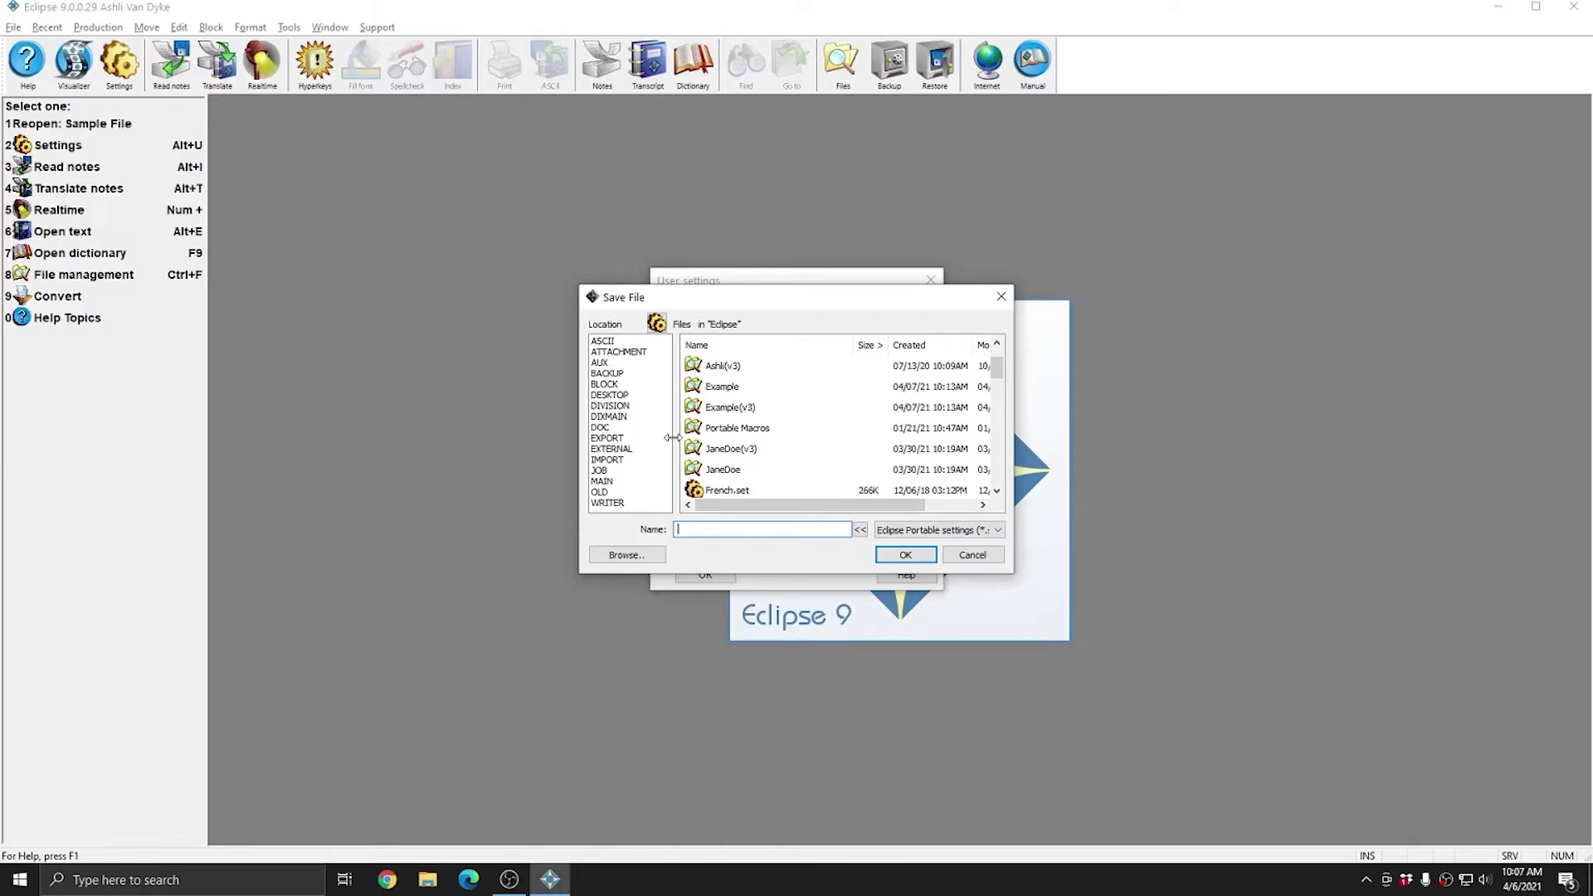
- Save the export as a new portable settings file on the Desktop, named with the user's first name followed by Settings
click(614, 396)
click(774, 531)
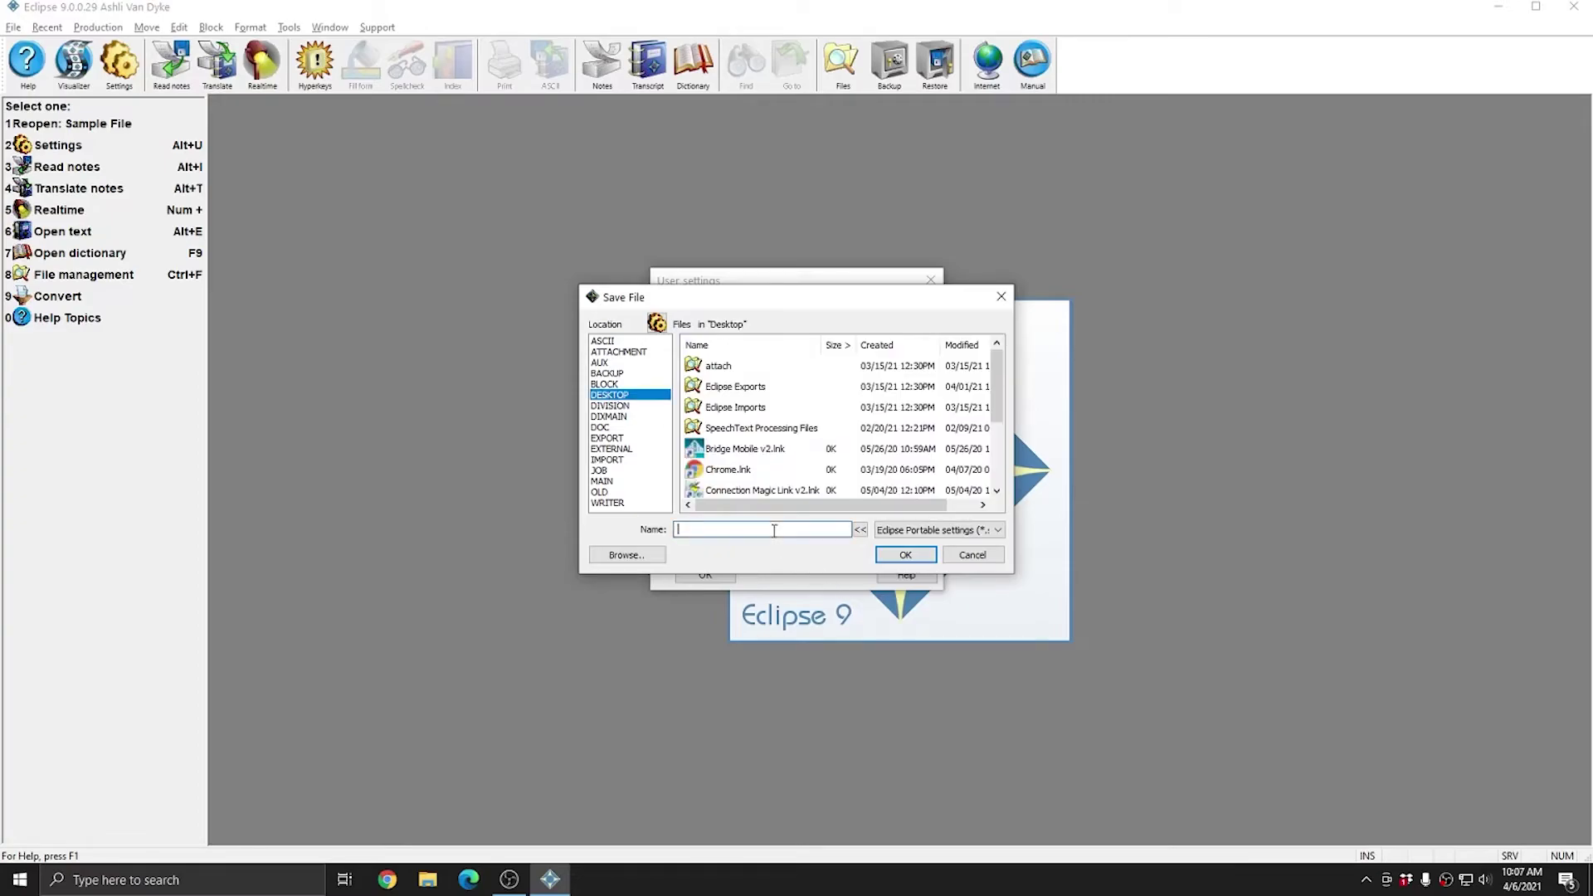
text(Ashli Settings)
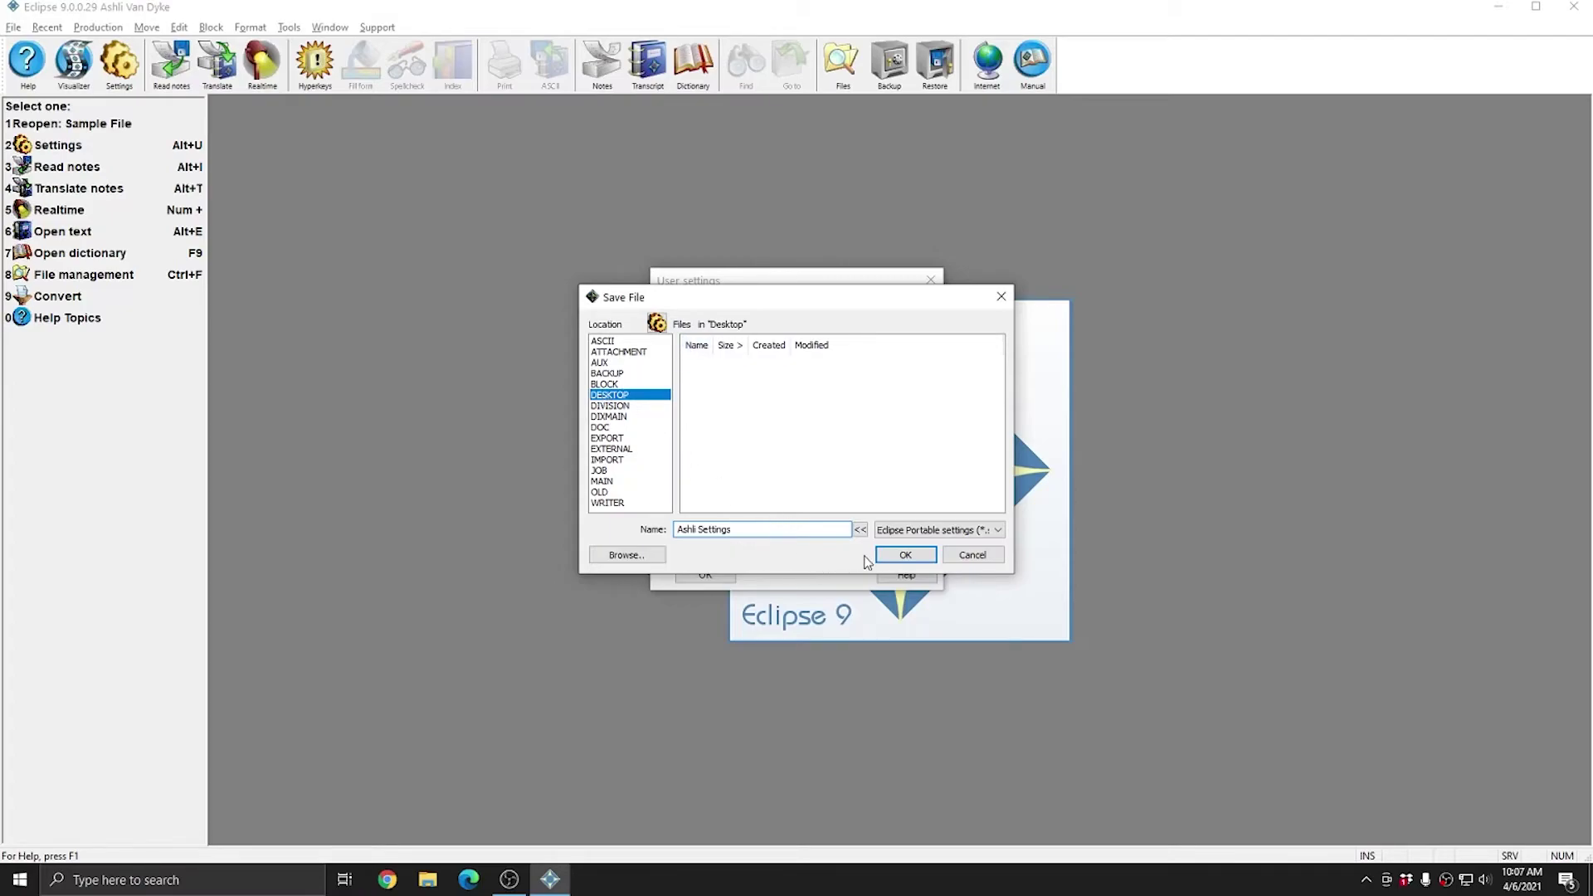
click(903, 558)
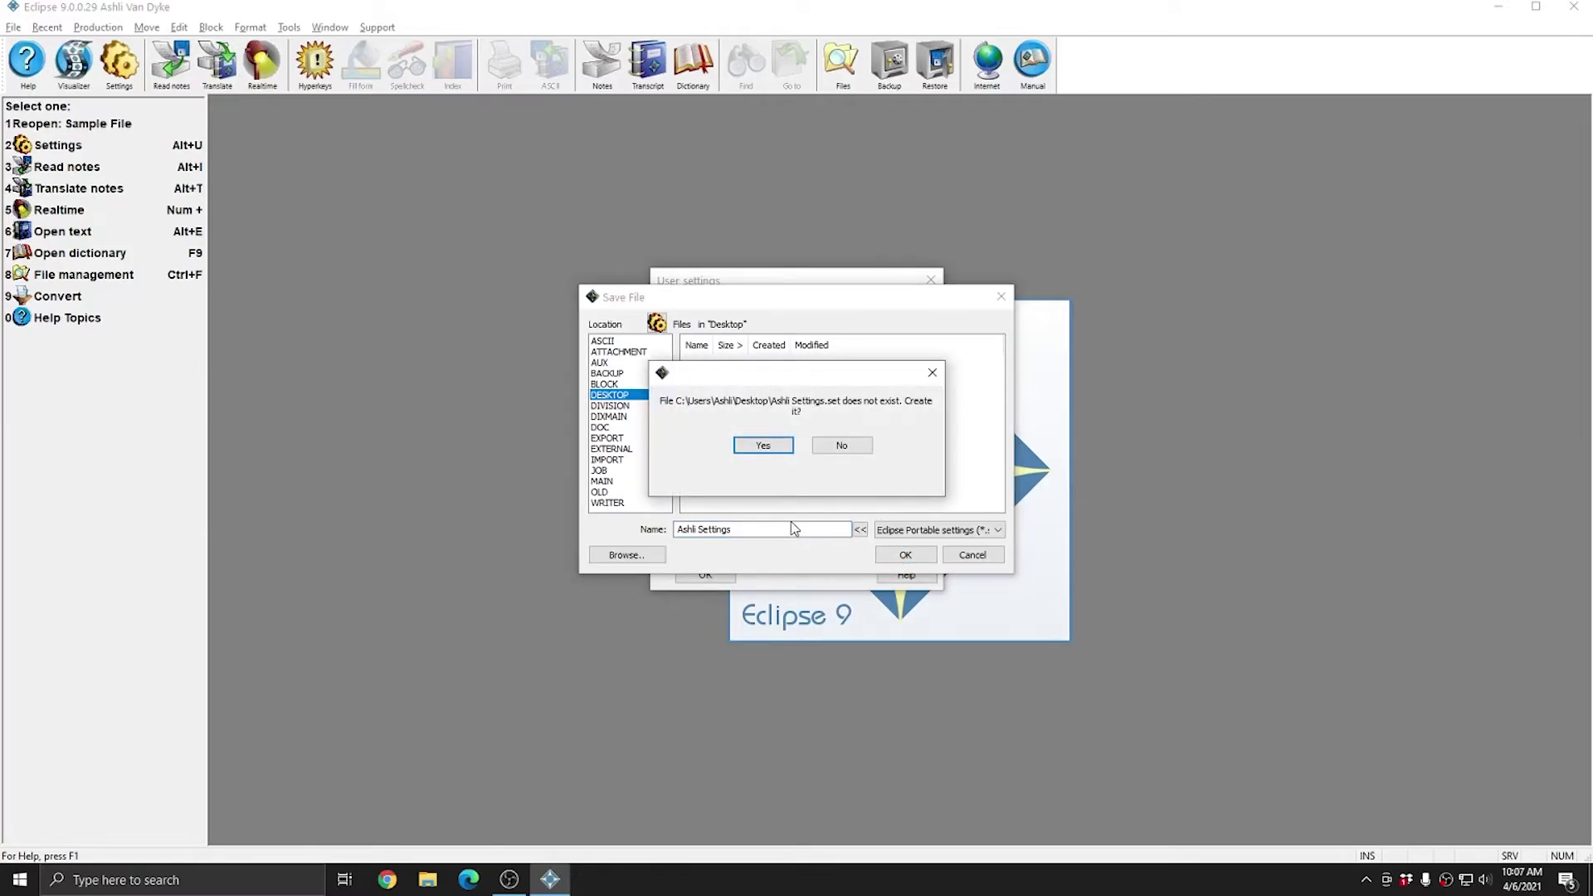
click(763, 451)
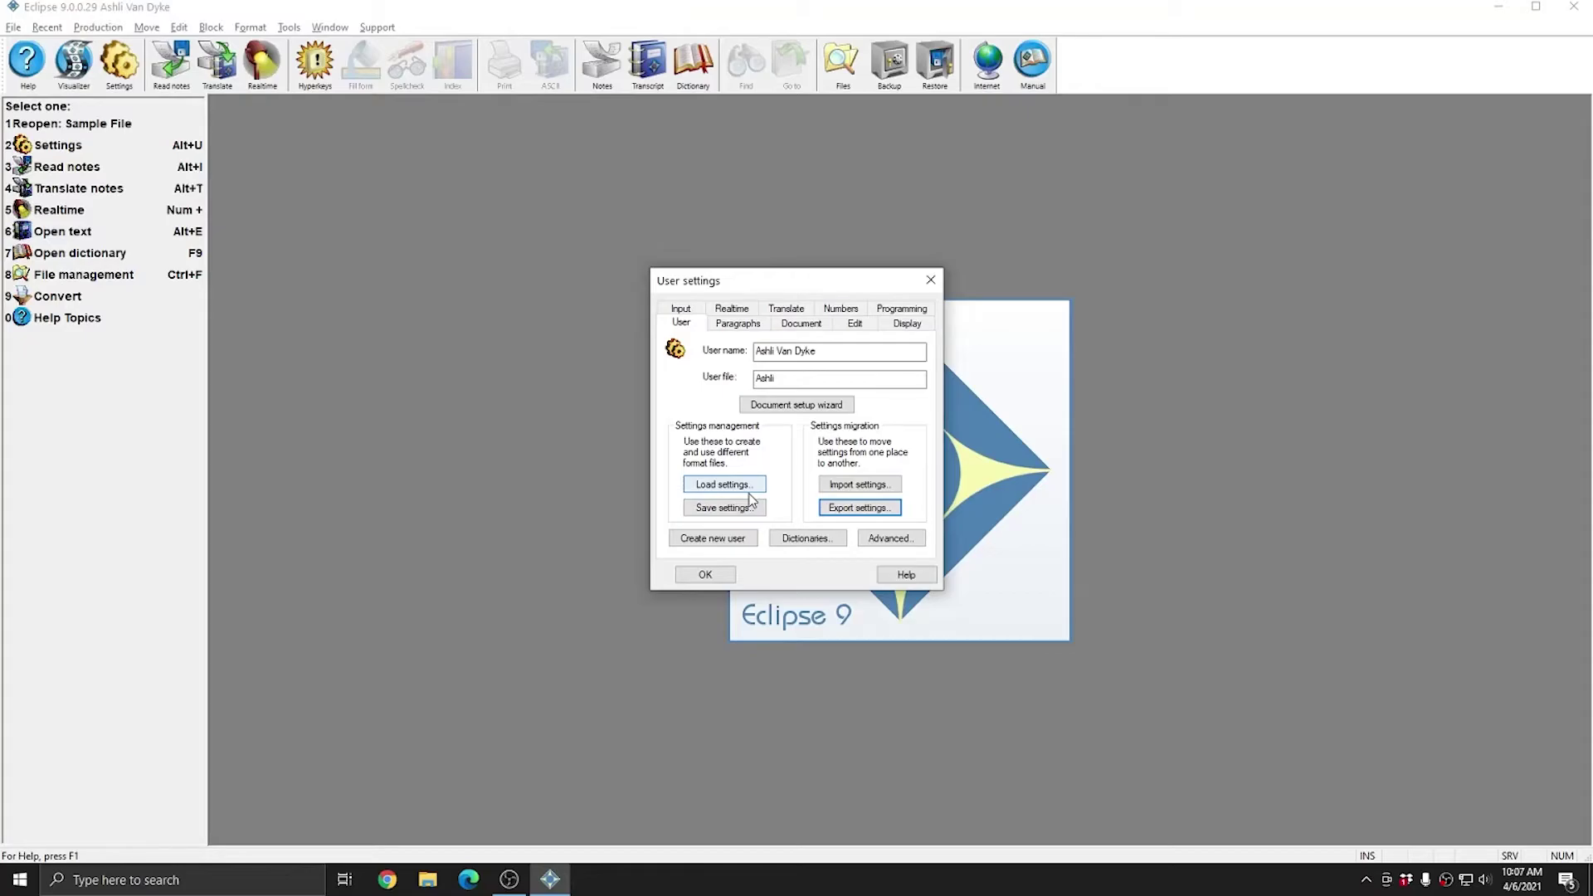
- Locate the exported settings file on the Desktop in File Explorer and toggle the display of file name extensions
click(427, 879)
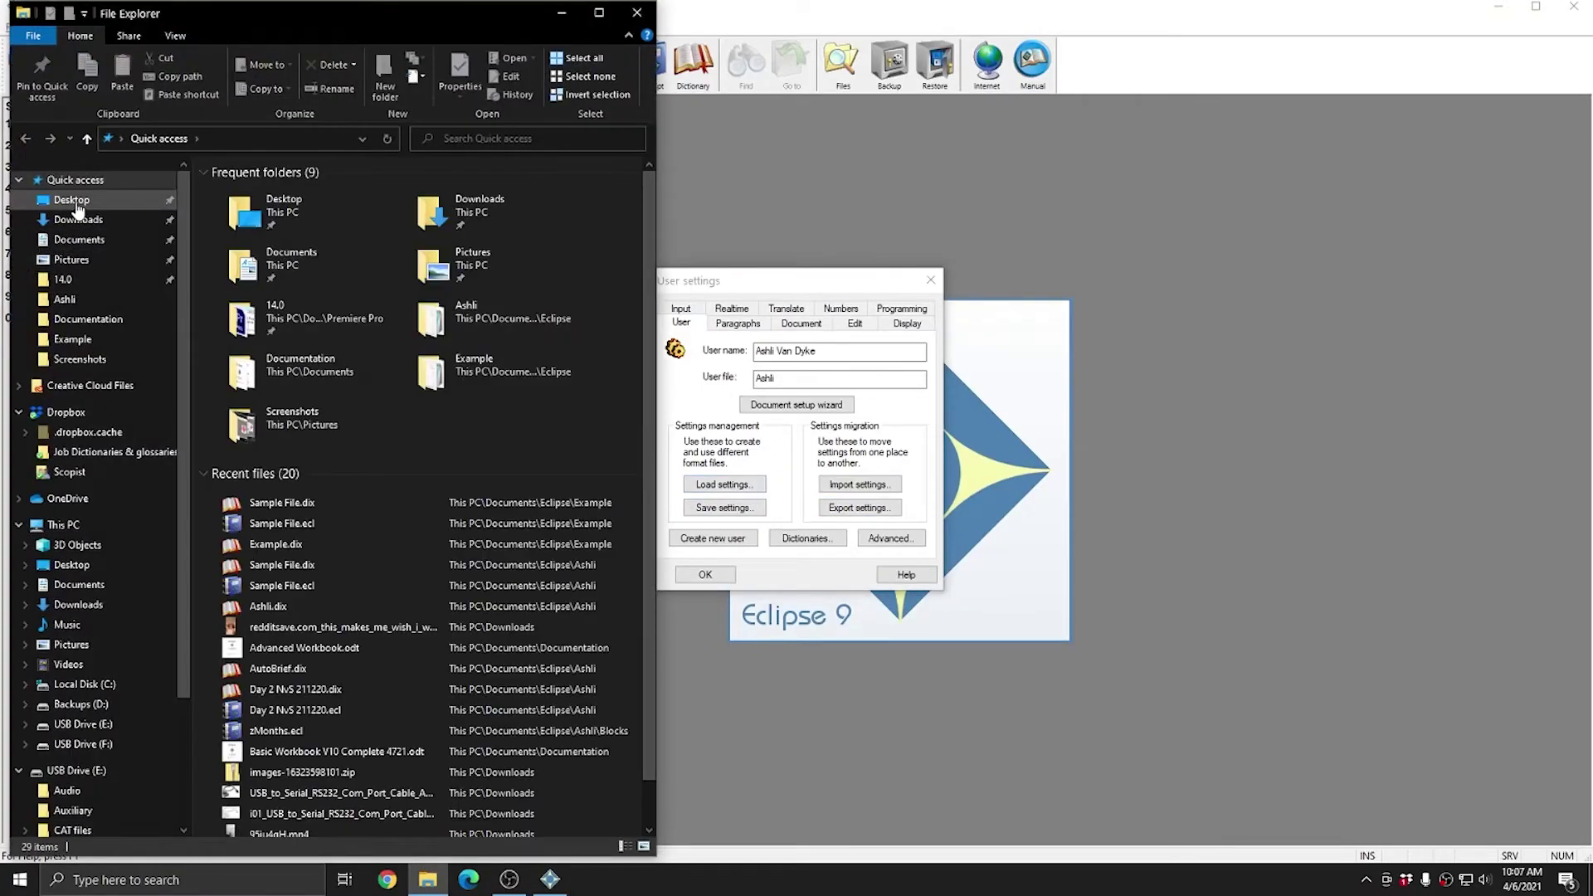
click(75, 202)
click(581, 232)
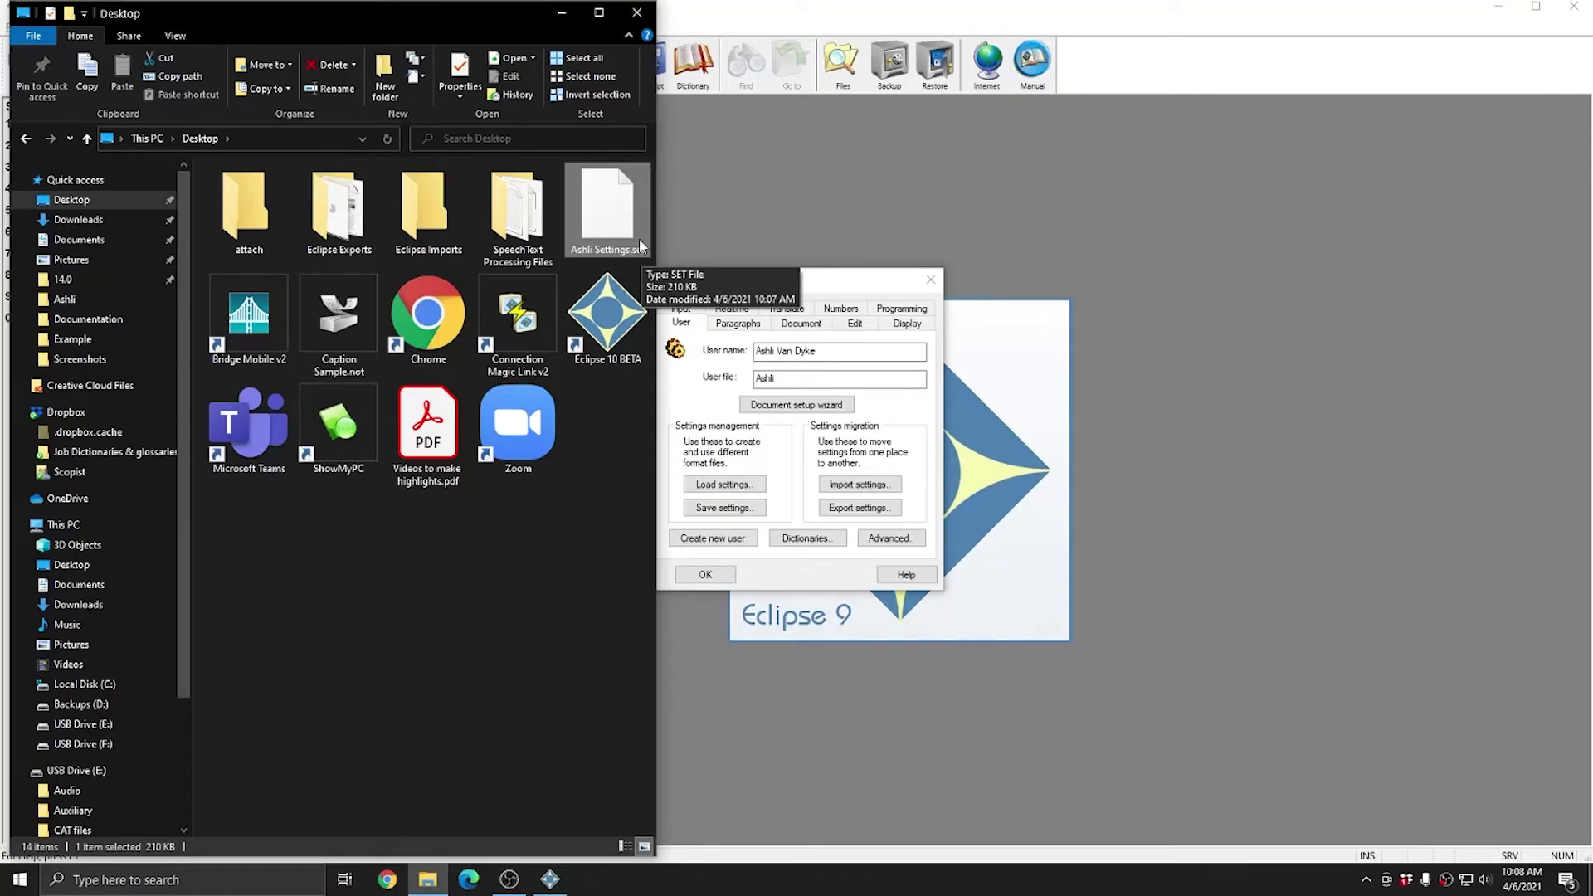
click(175, 36)
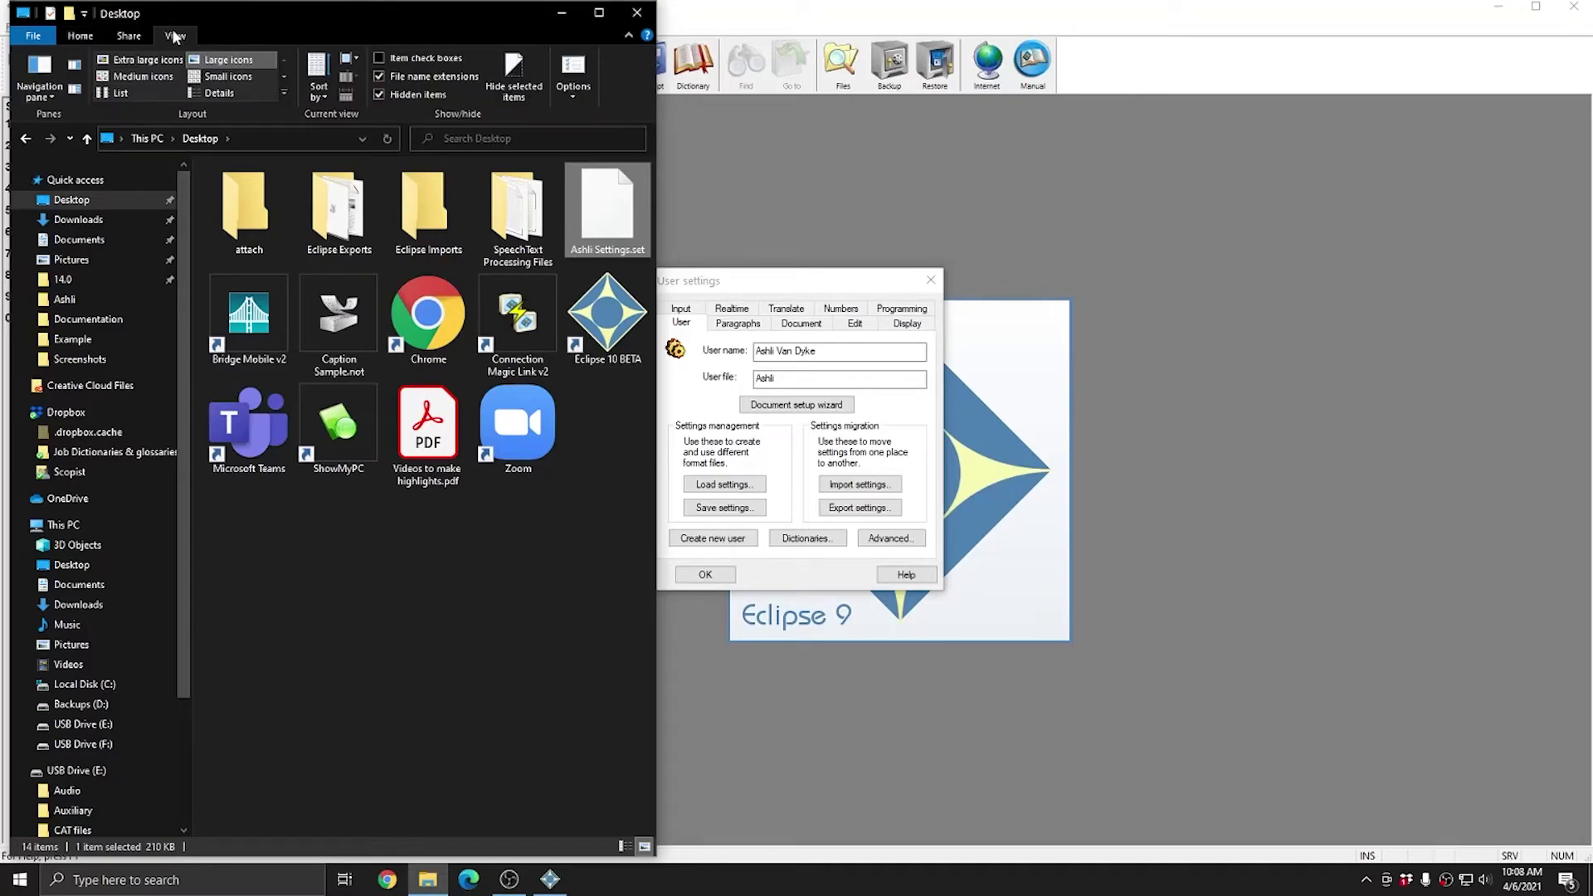
click(380, 76)
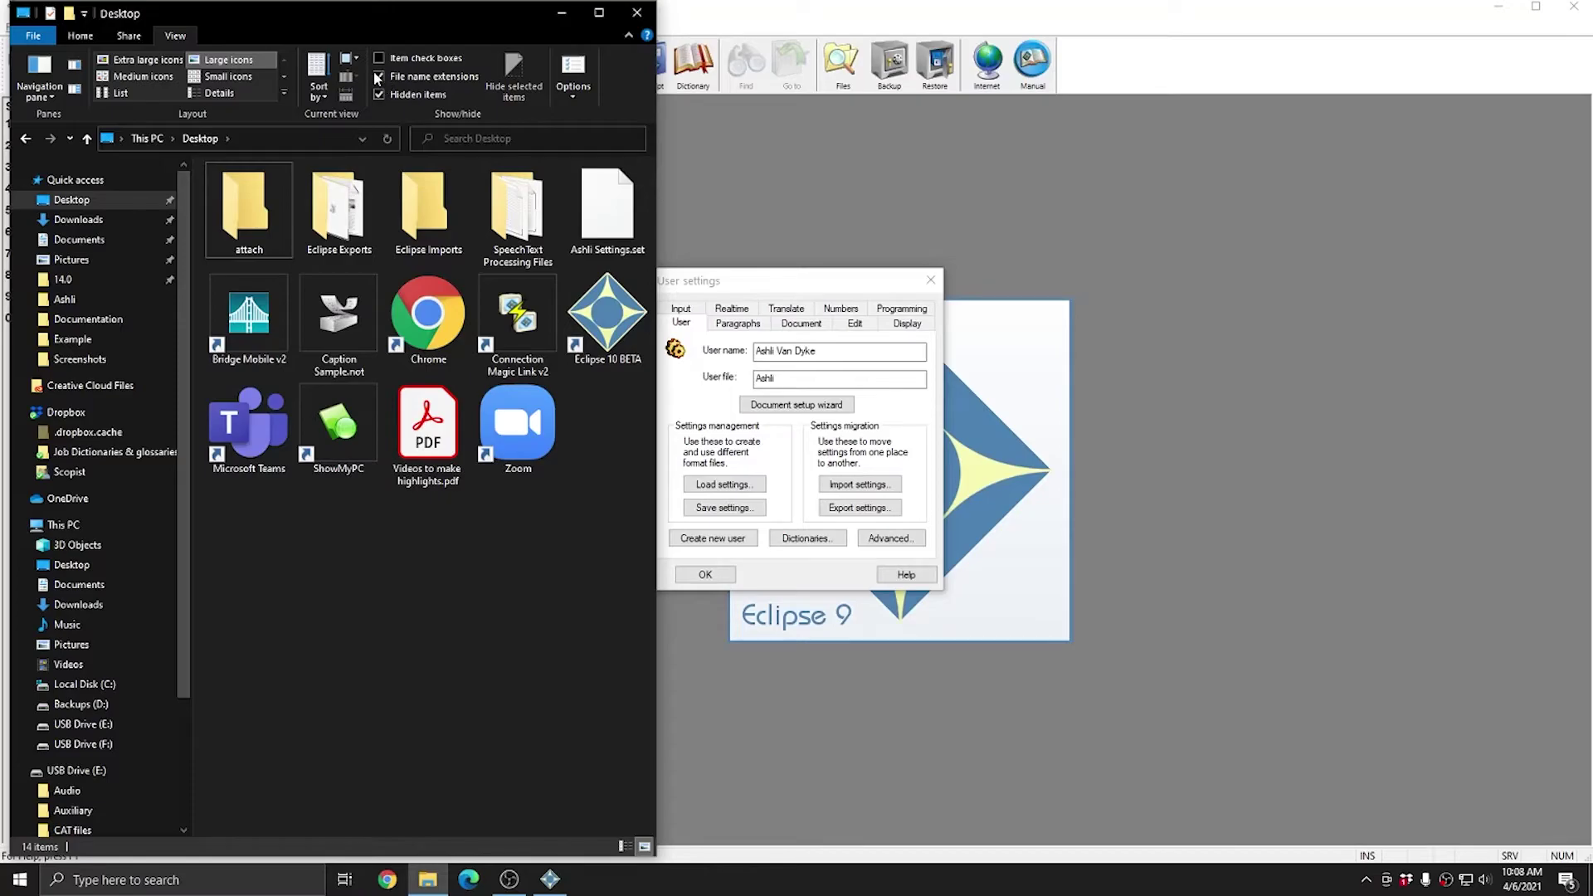
- Turn on the display of file name extensions for the Desktop folder in File Explorer
click(380, 76)
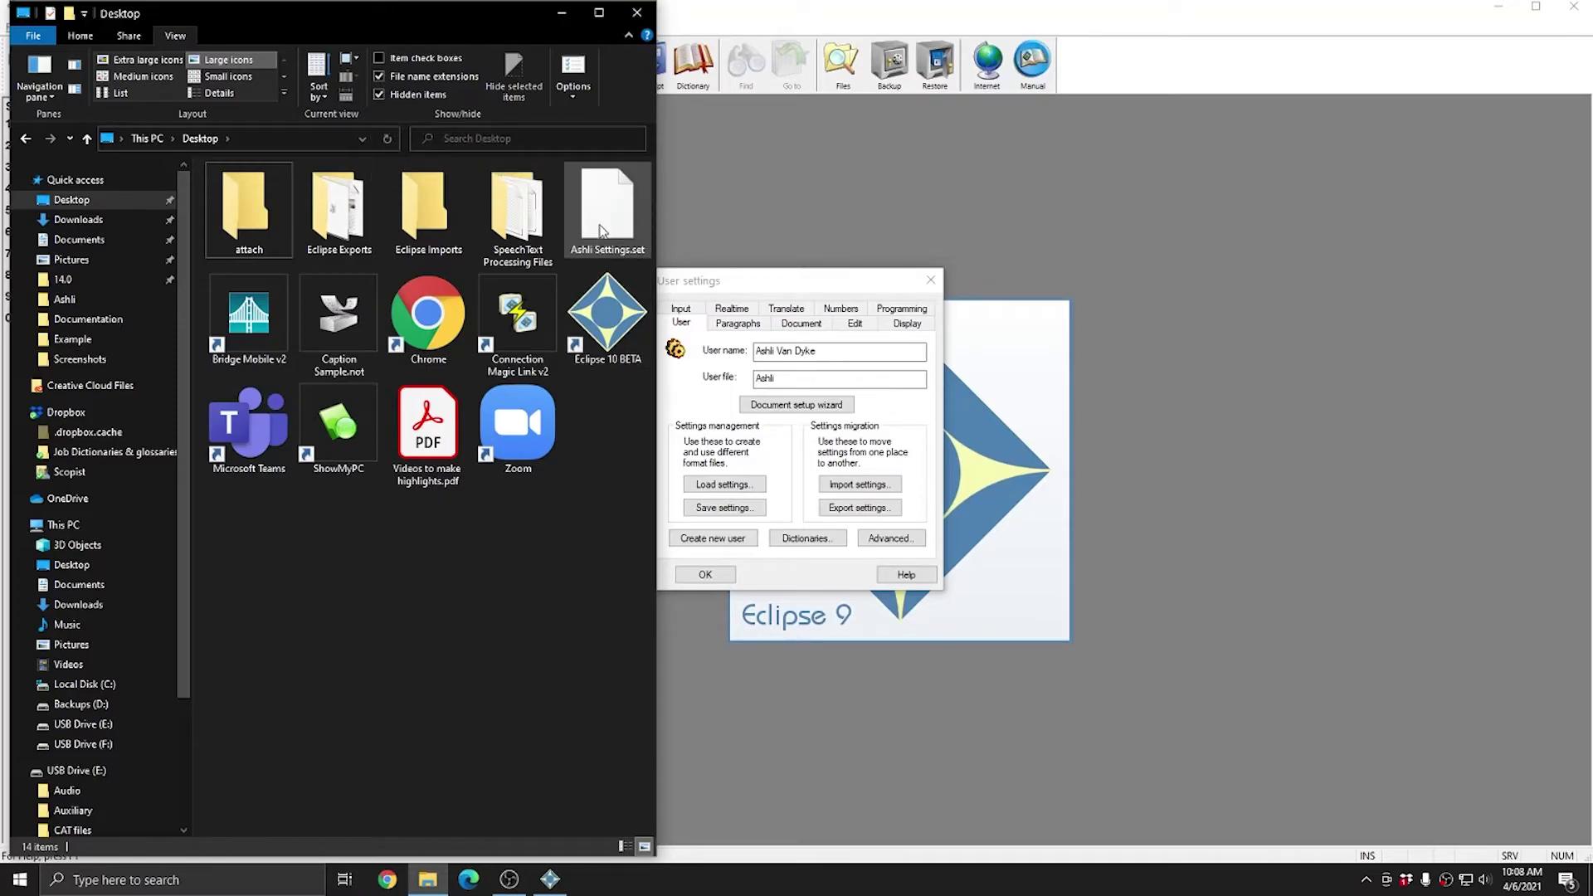
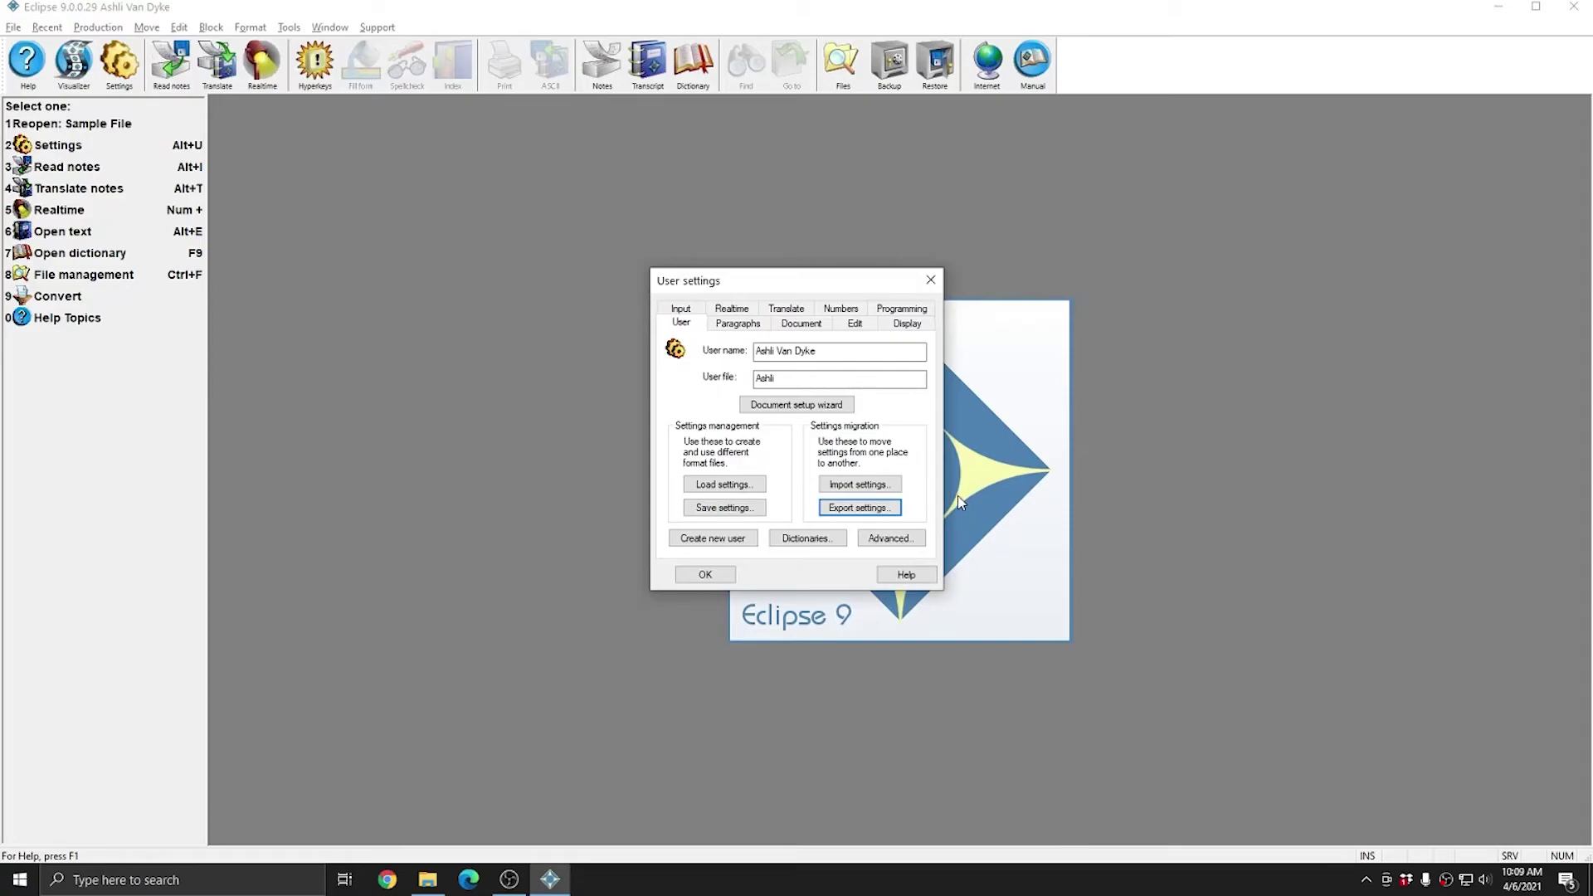
- Switch to Eclipse and start a settings import from the user's exported portable settings file on the Desktop
click(851, 487)
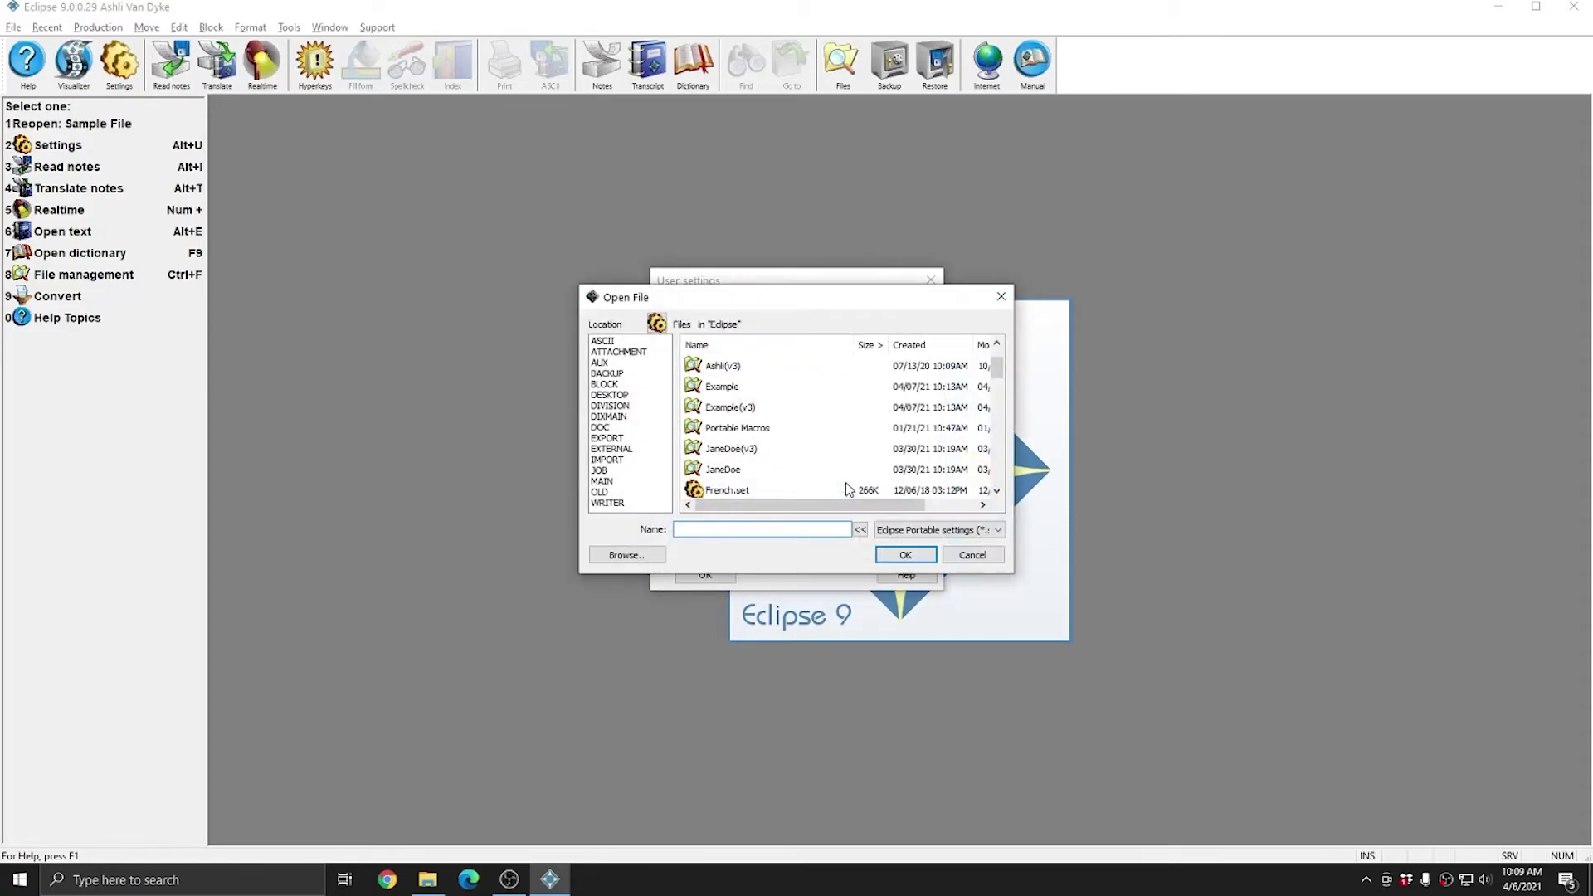
click(602, 397)
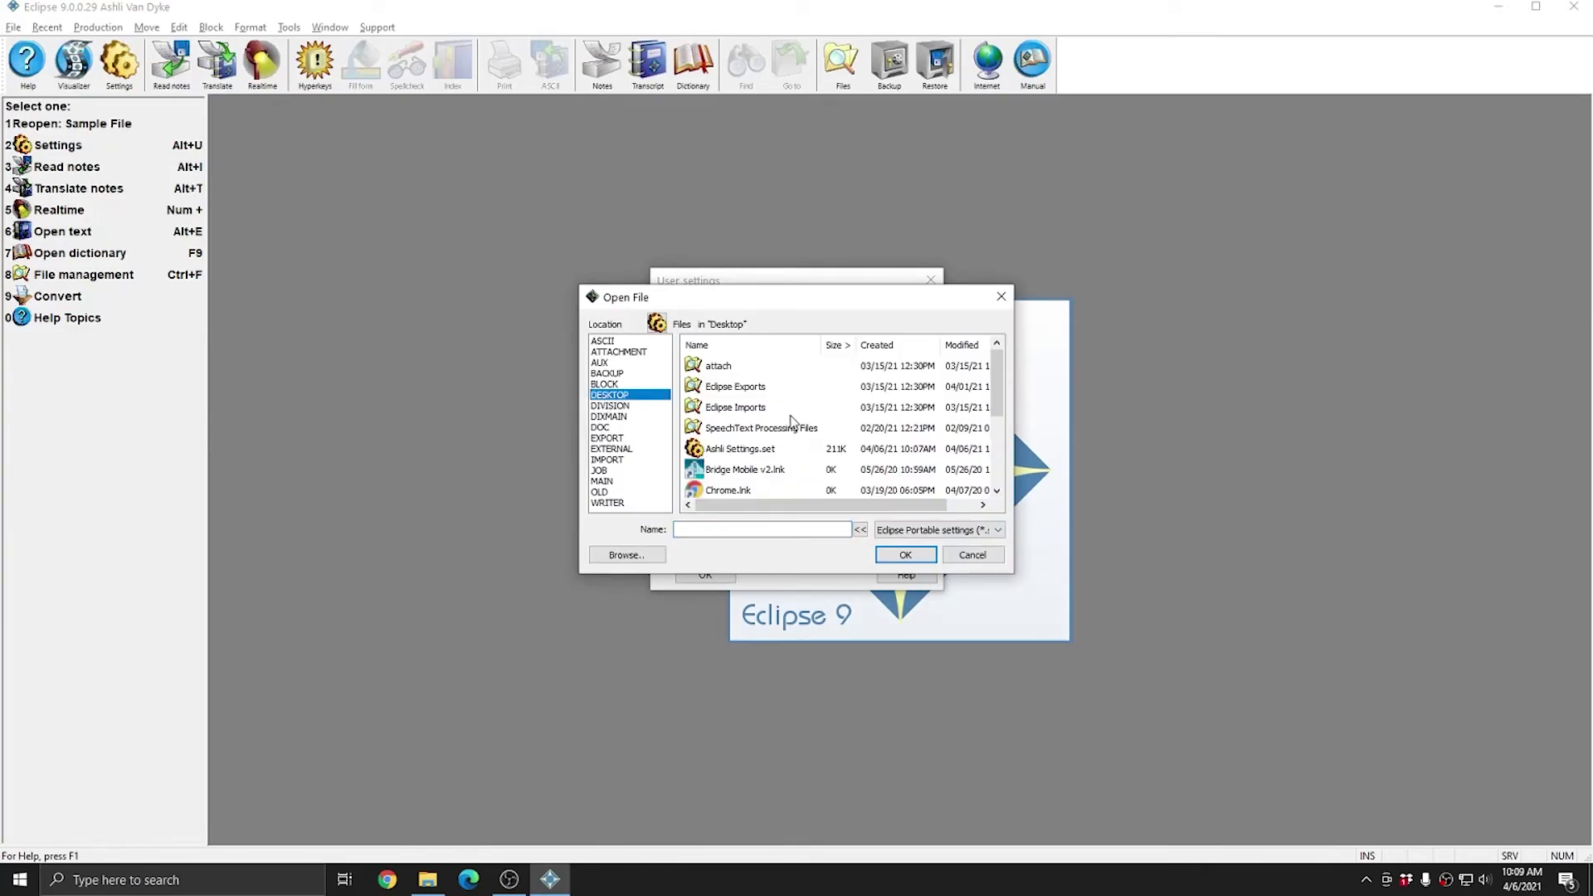
click(735, 449)
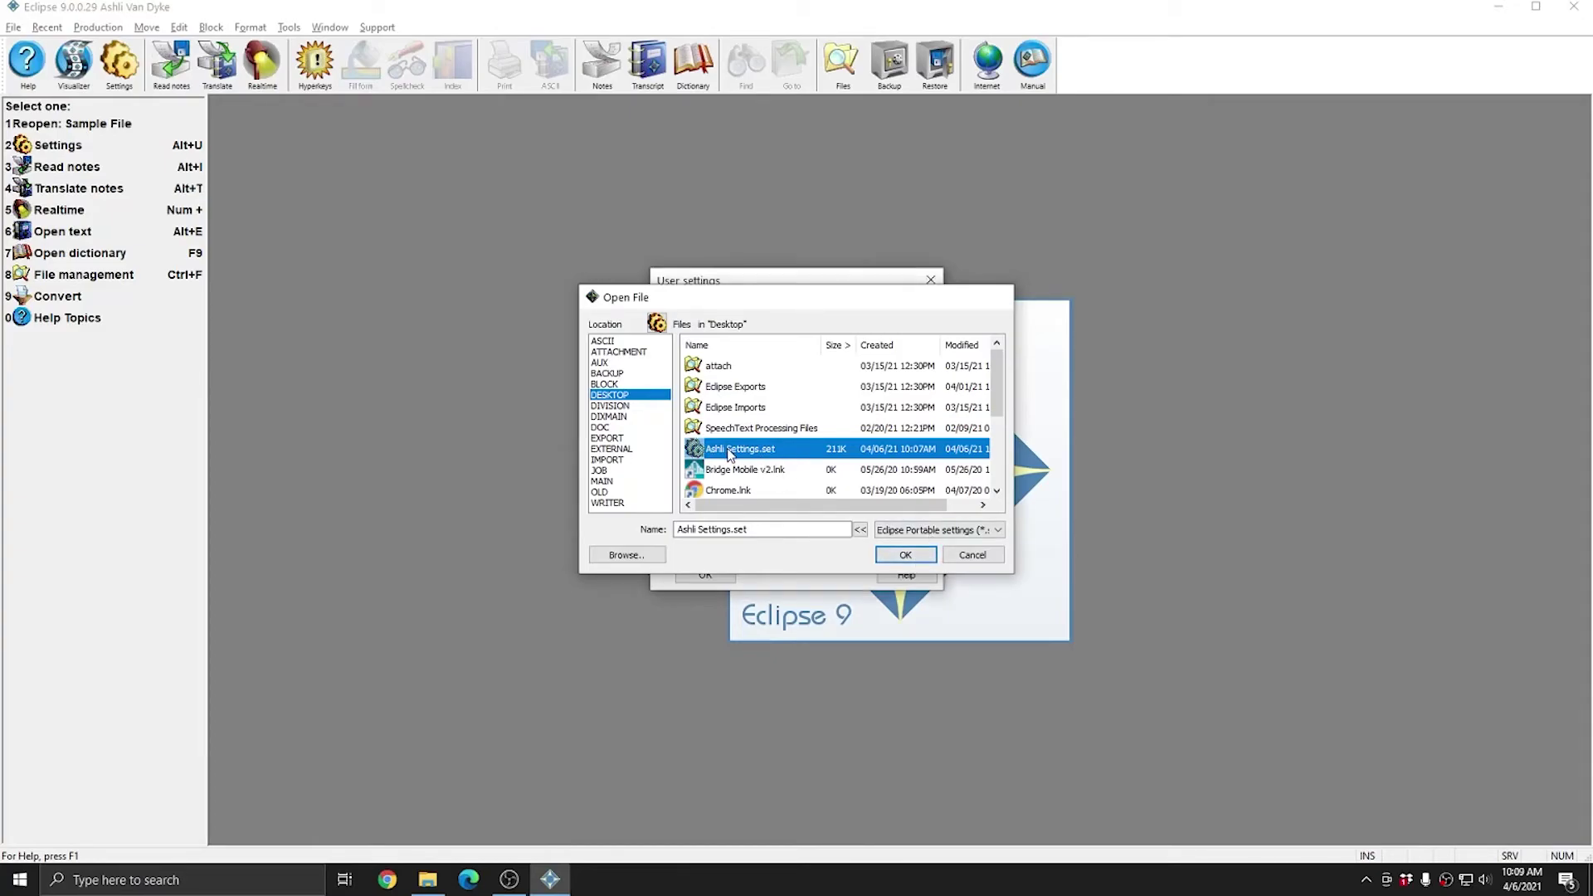
double_click(729, 452)
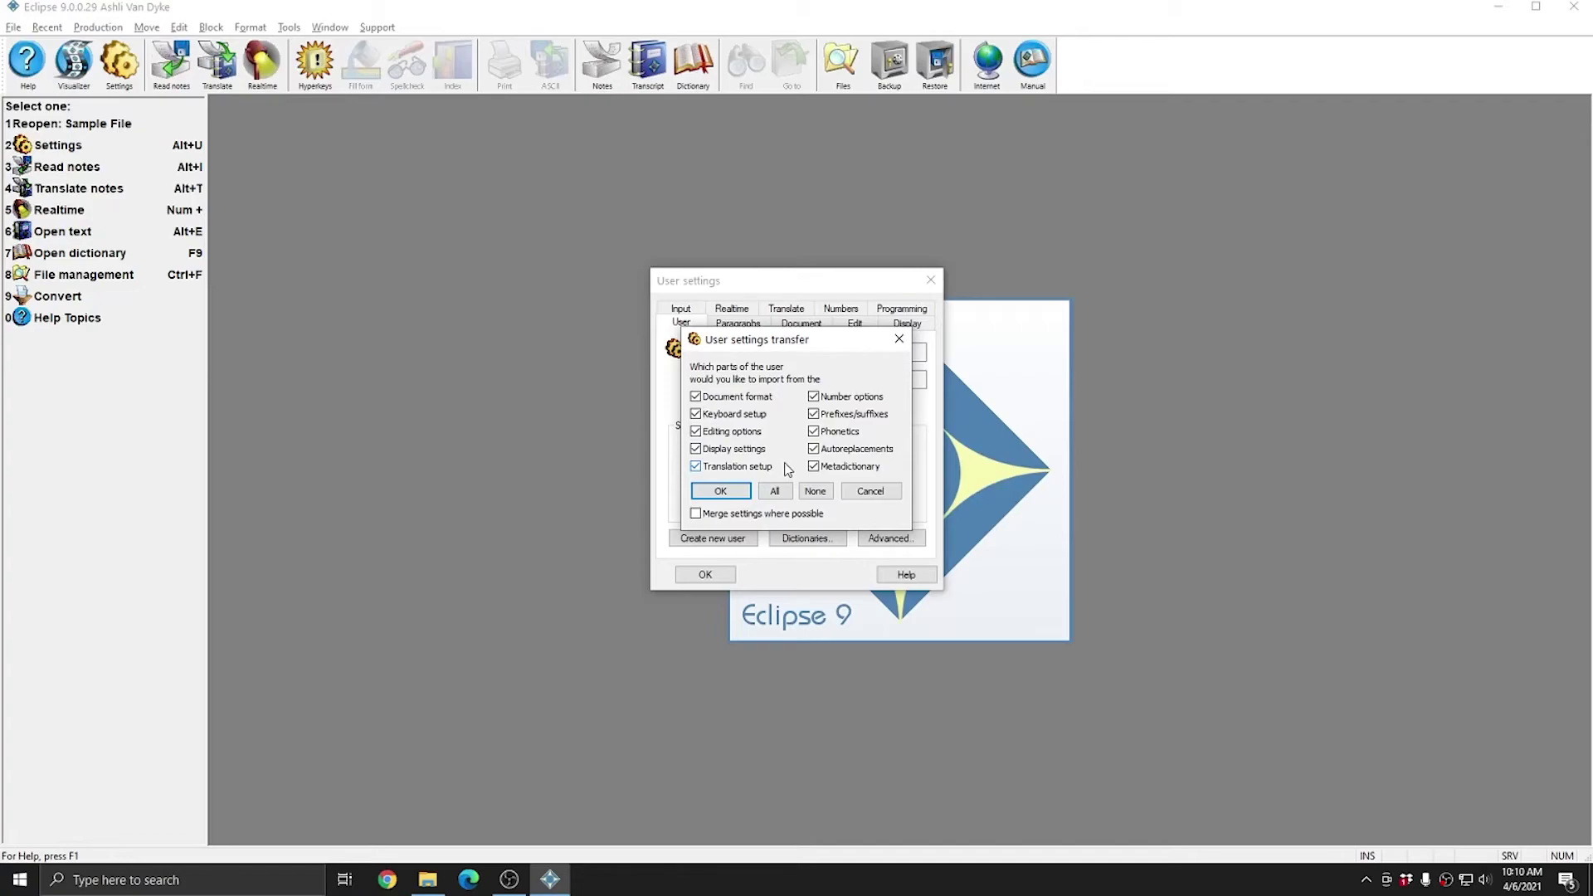
- Clear and reselect Display settings, Editing options and Keyboard setup, and import the user settings with every part selected
click(695, 448)
click(697, 432)
click(697, 414)
click(718, 430)
click(718, 414)
click(720, 449)
click(736, 493)
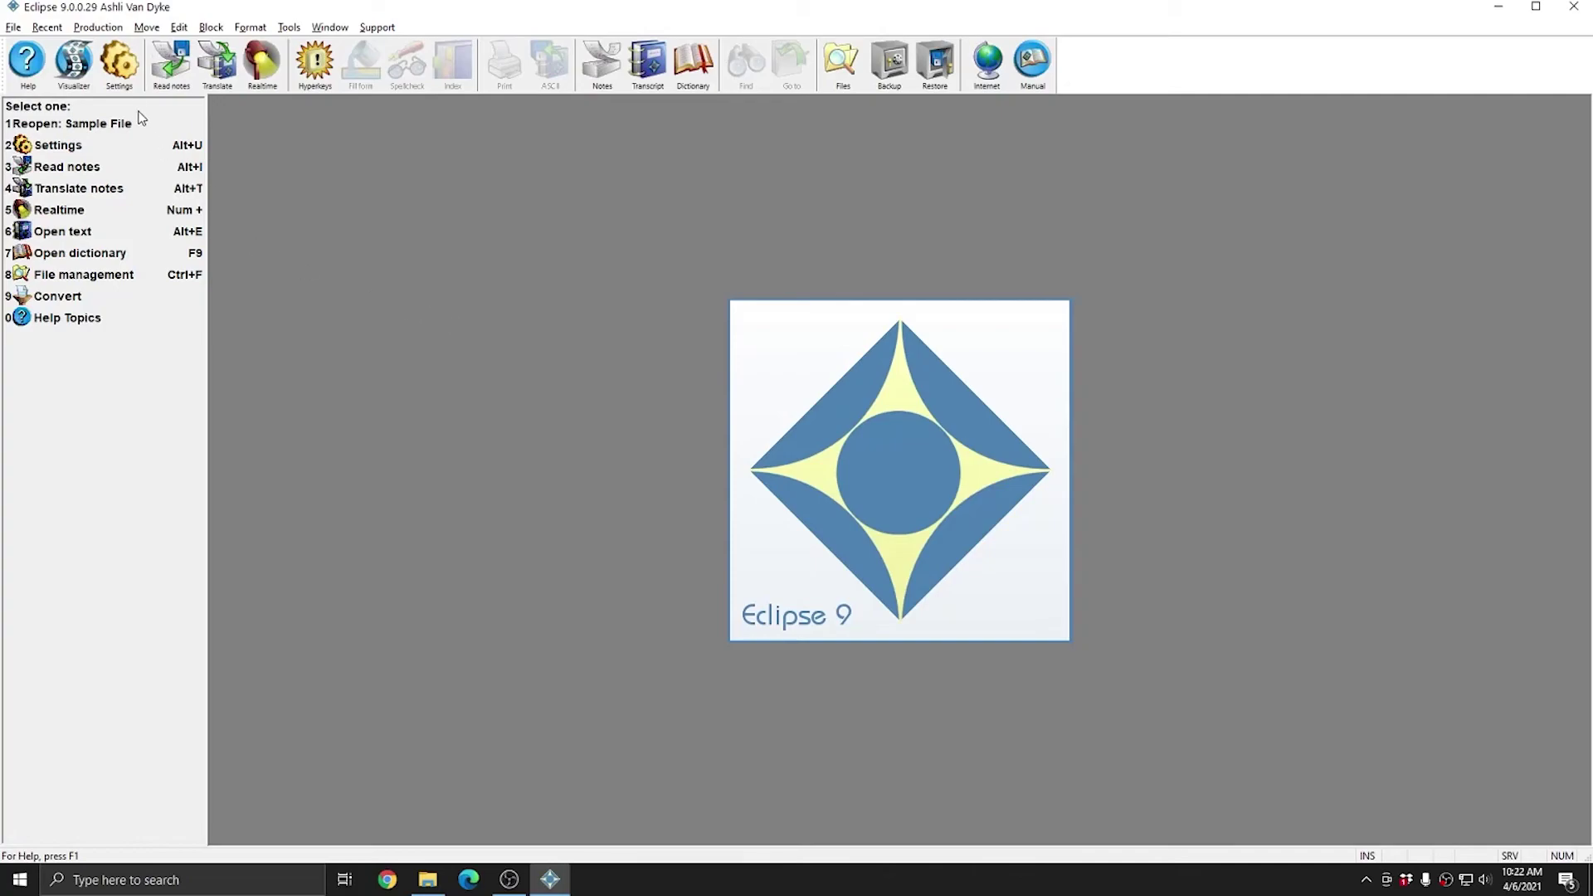
click(118, 64)
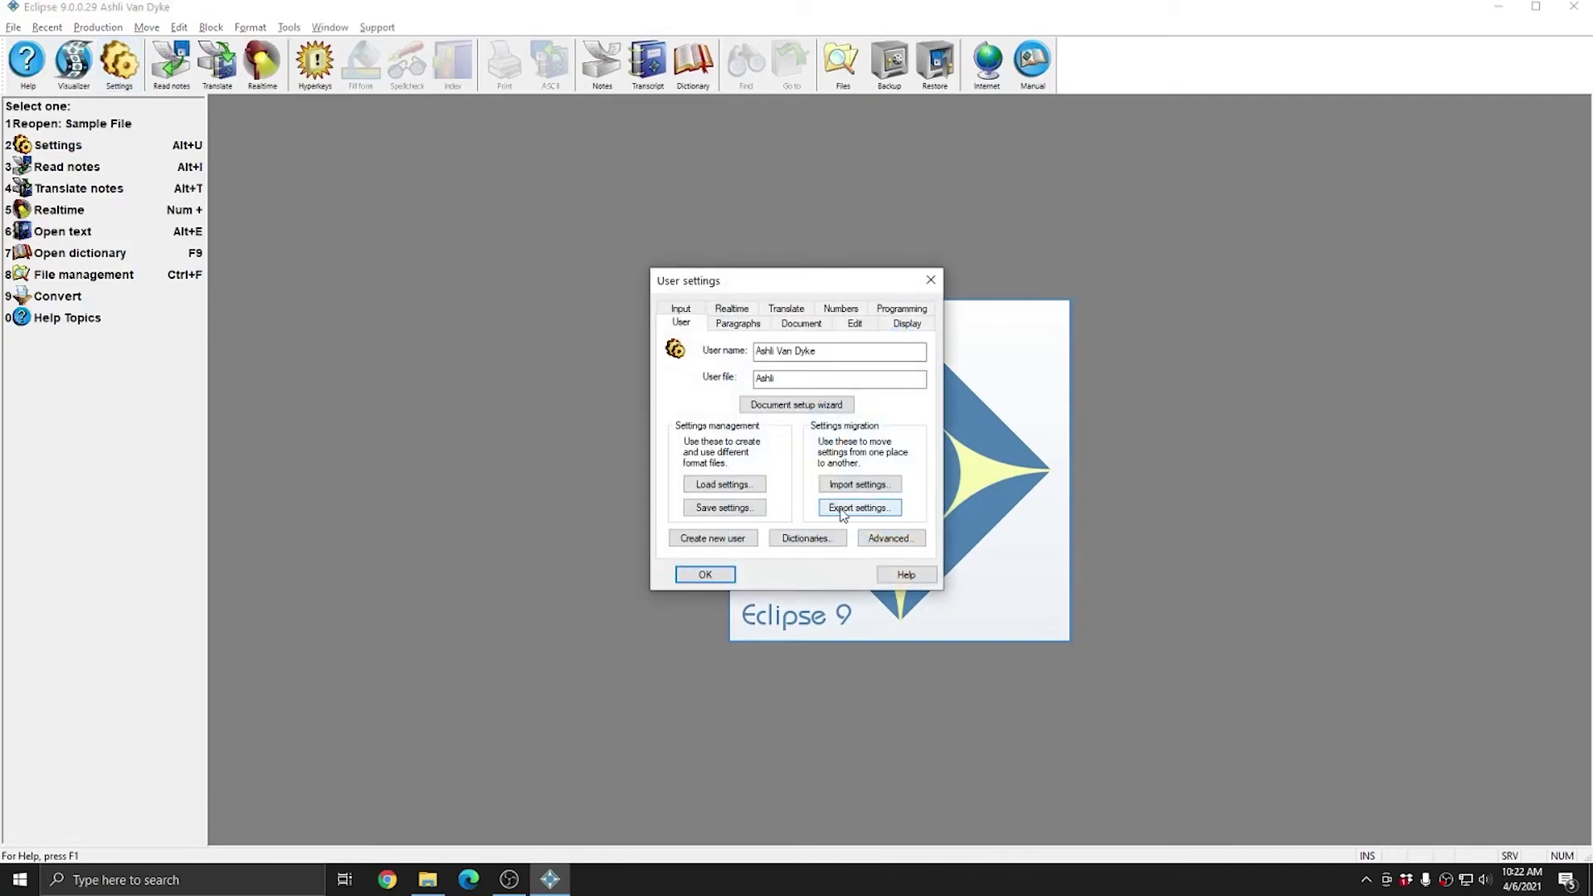
click(858, 510)
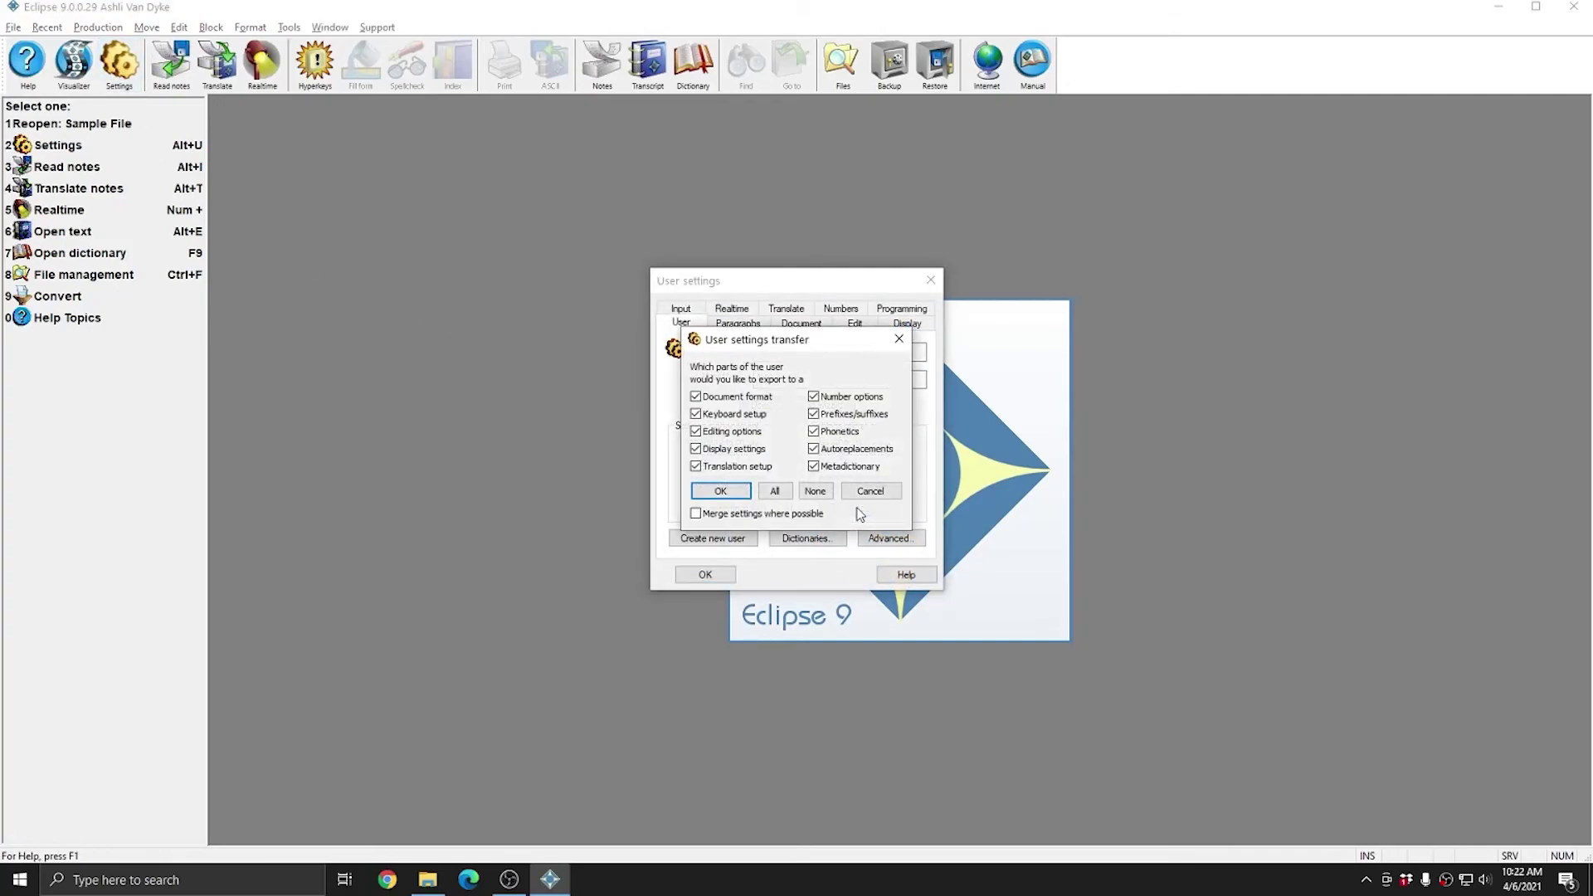
click(726, 488)
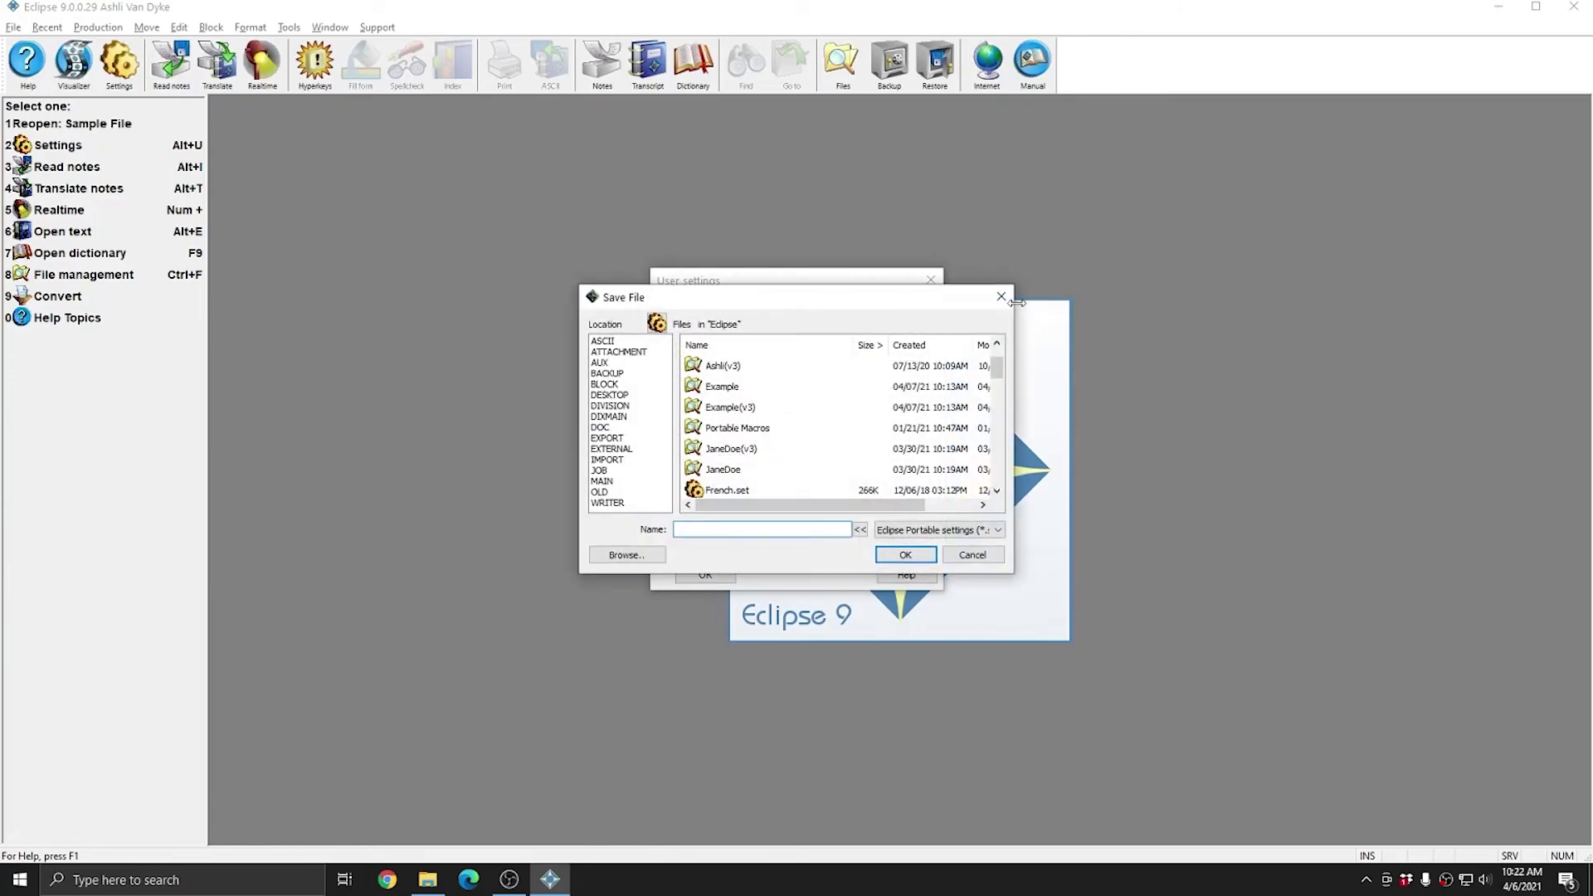
click(1002, 298)
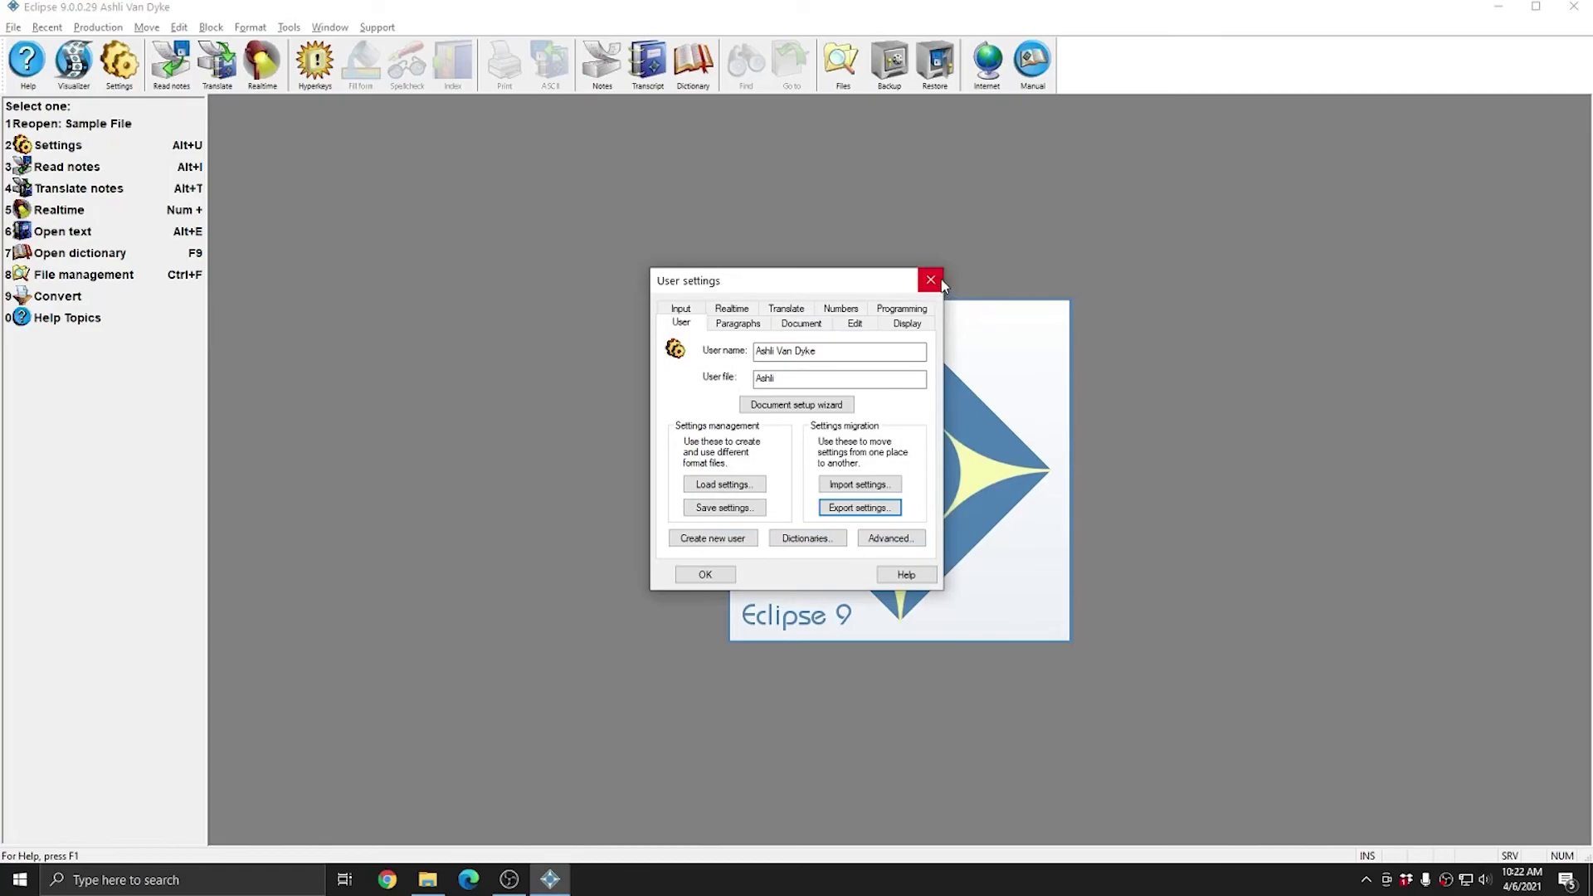
click(940, 282)
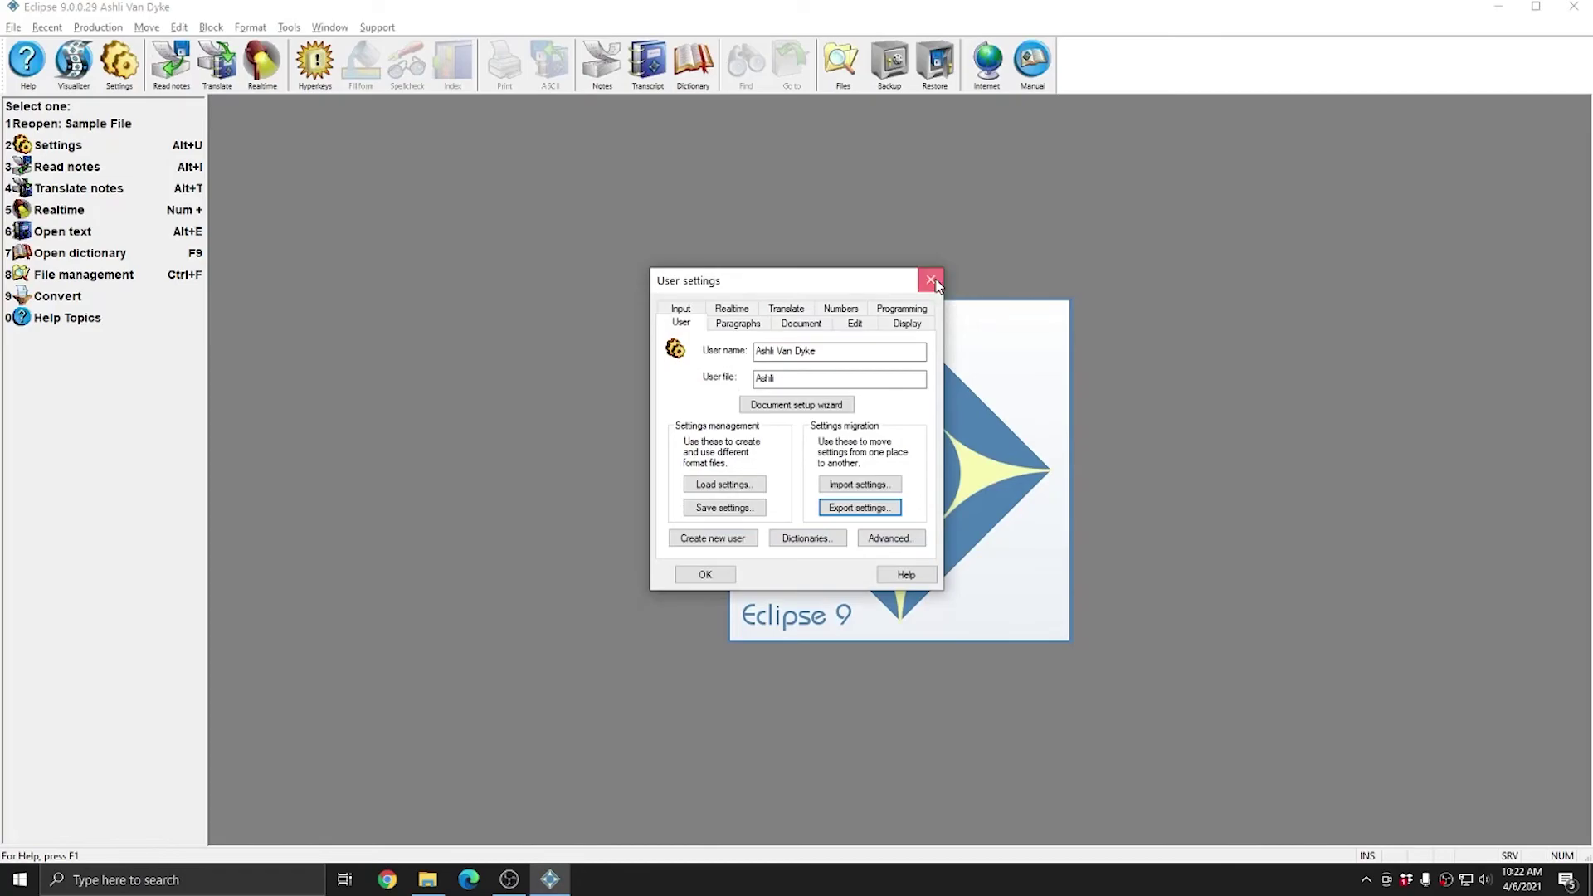